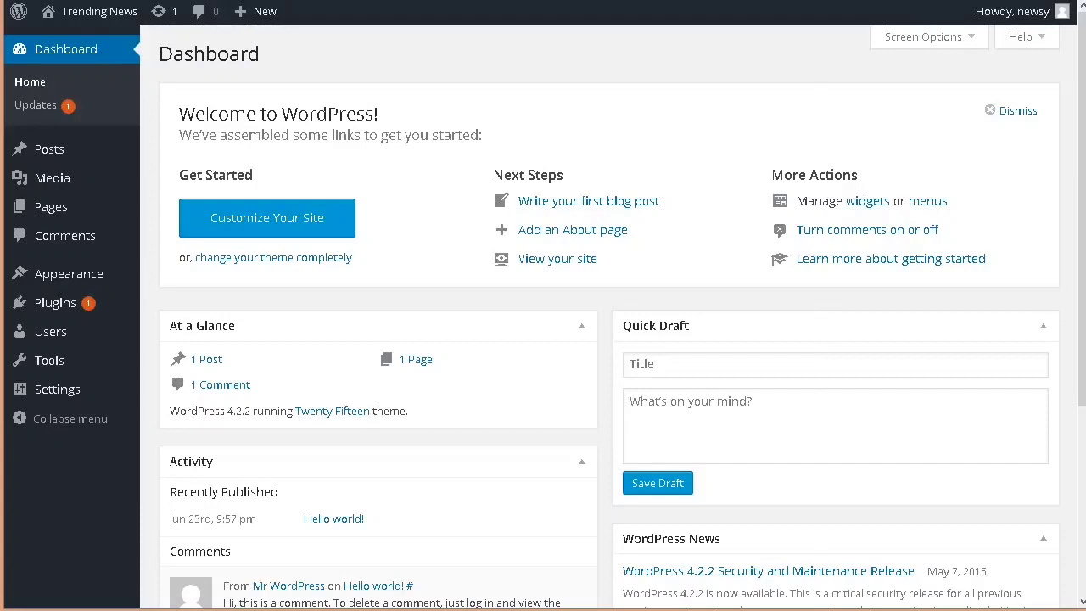
Step: View the live Trending News site down to its Meta links and return to the dashboard
{"action": "mouse_move", "coordinate": [72, 21]}
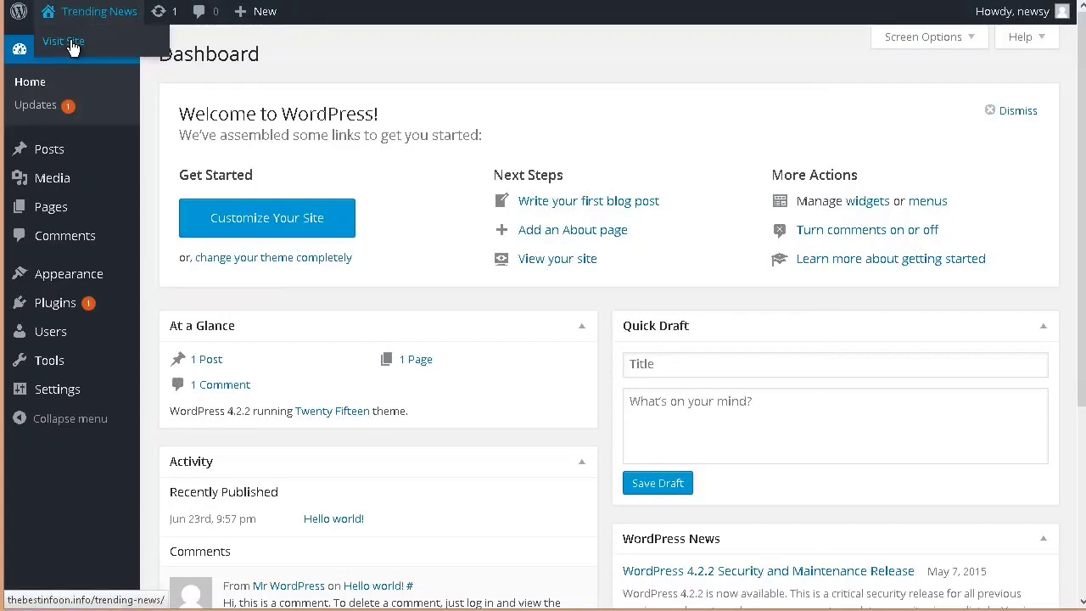
{"action": "left_click", "coordinate": [72, 43]}
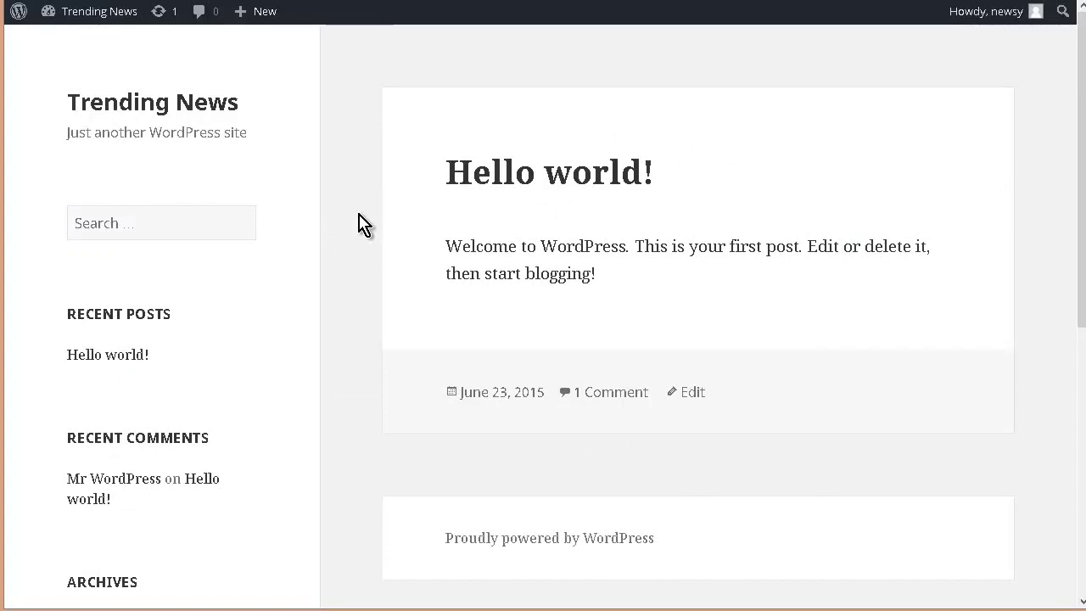
{"action": "scroll", "coordinate": [338, 231], "scroll_direction": "down", "scroll_amount": 5}
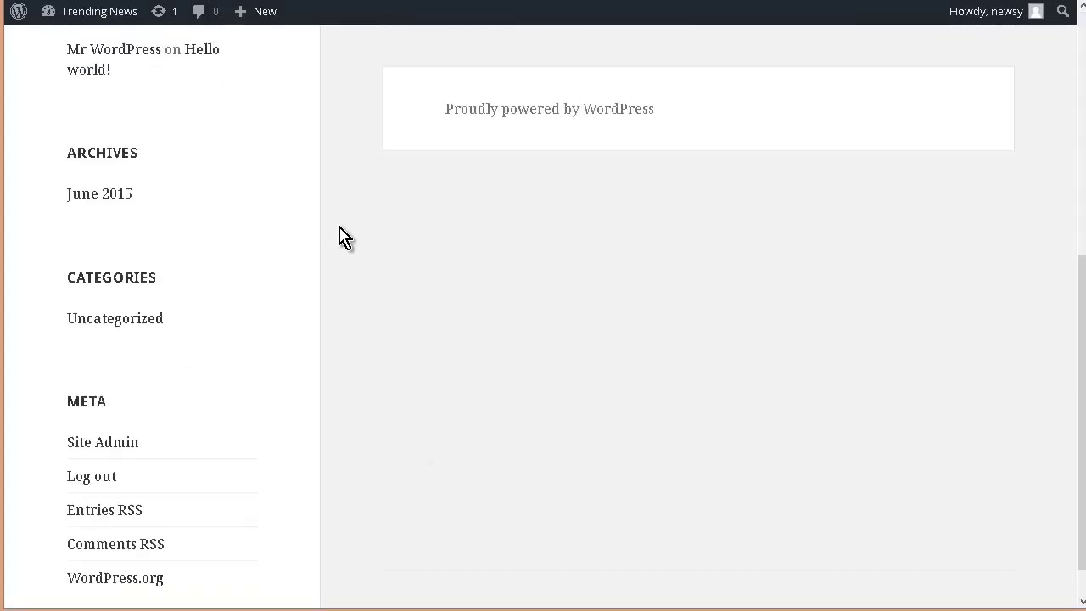
{"action": "scroll", "coordinate": [250, 328], "scroll_direction": "up", "scroll_amount": 6}
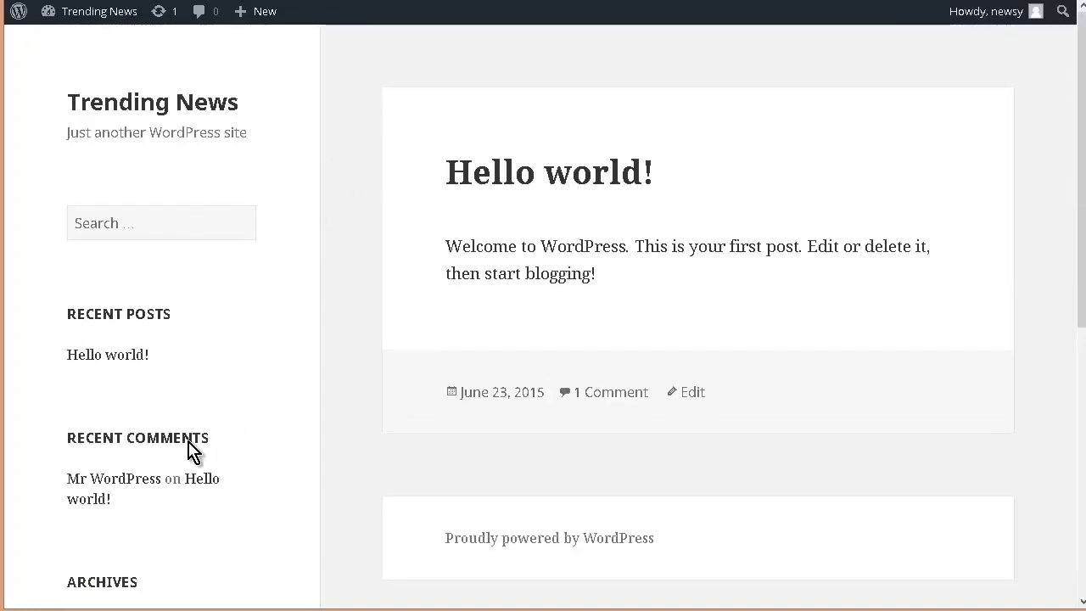
{"action": "mouse_move", "coordinate": [98, 12]}
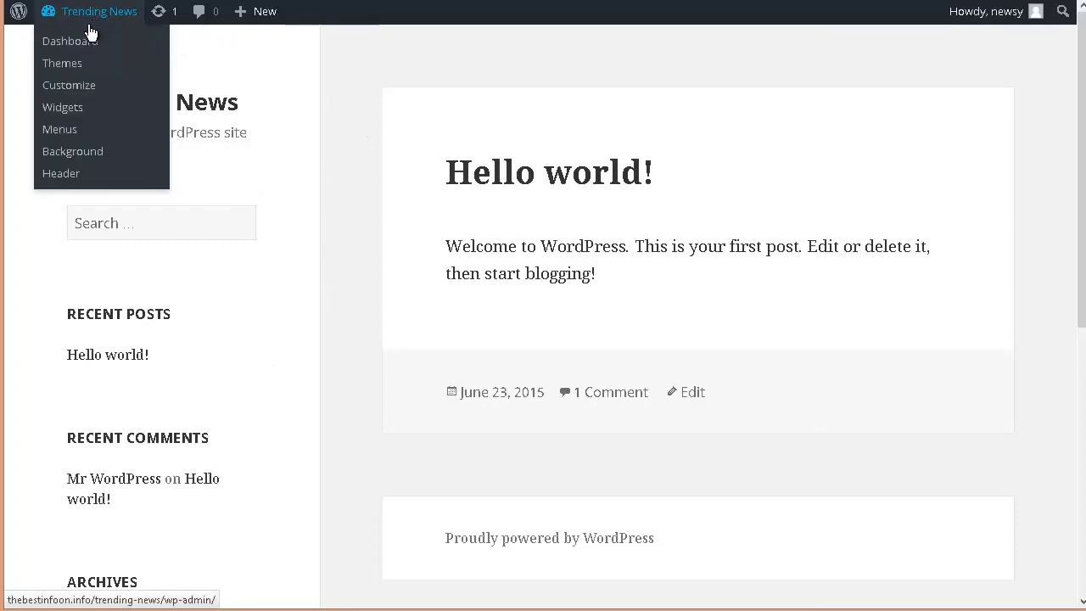
{"action": "left_click", "coordinate": [75, 49]}
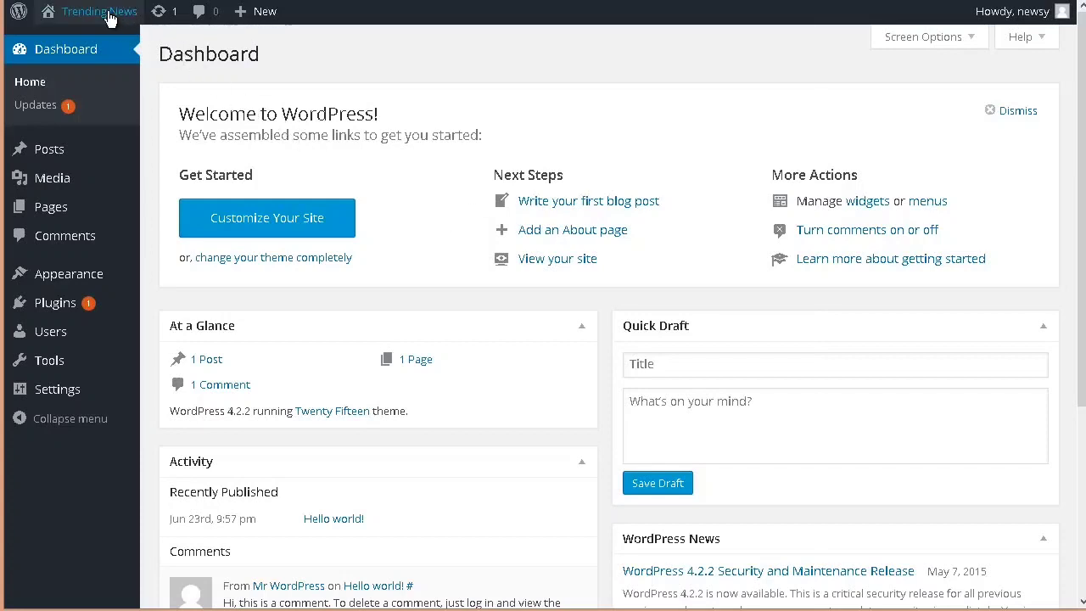
Step: Visit the site again and check its mobile view, opening the menu, the June 2015 archive and the Hello world! post
{"action": "mouse_move", "coordinate": [101, 21]}
{"action": "left_click", "coordinate": [75, 41]}
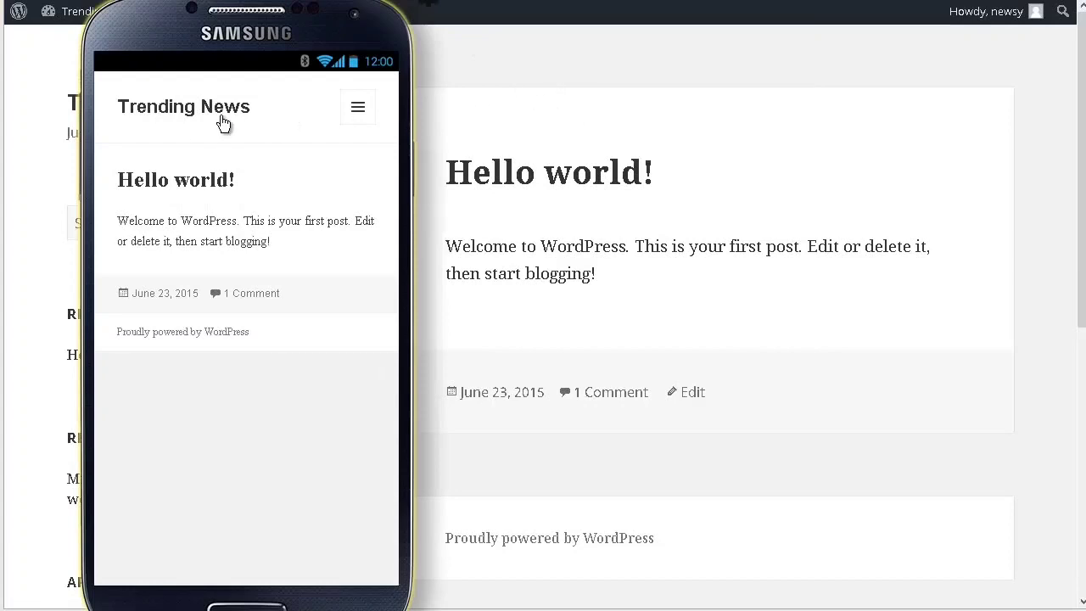
{"action": "left_click", "coordinate": [358, 108]}
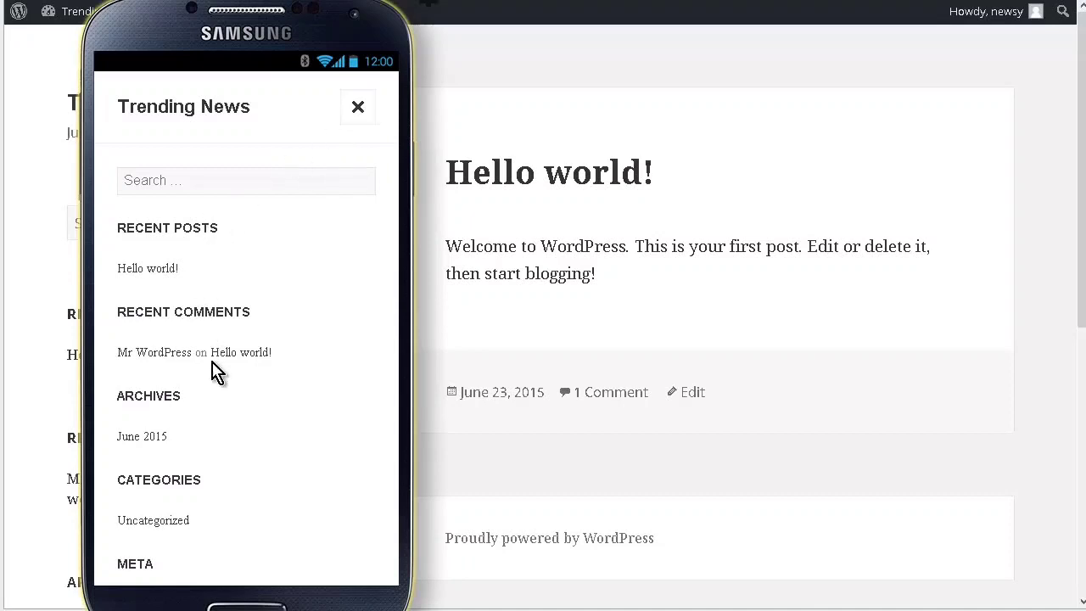
{"action": "scroll", "coordinate": [212, 331], "scroll_direction": "down", "scroll_amount": 2}
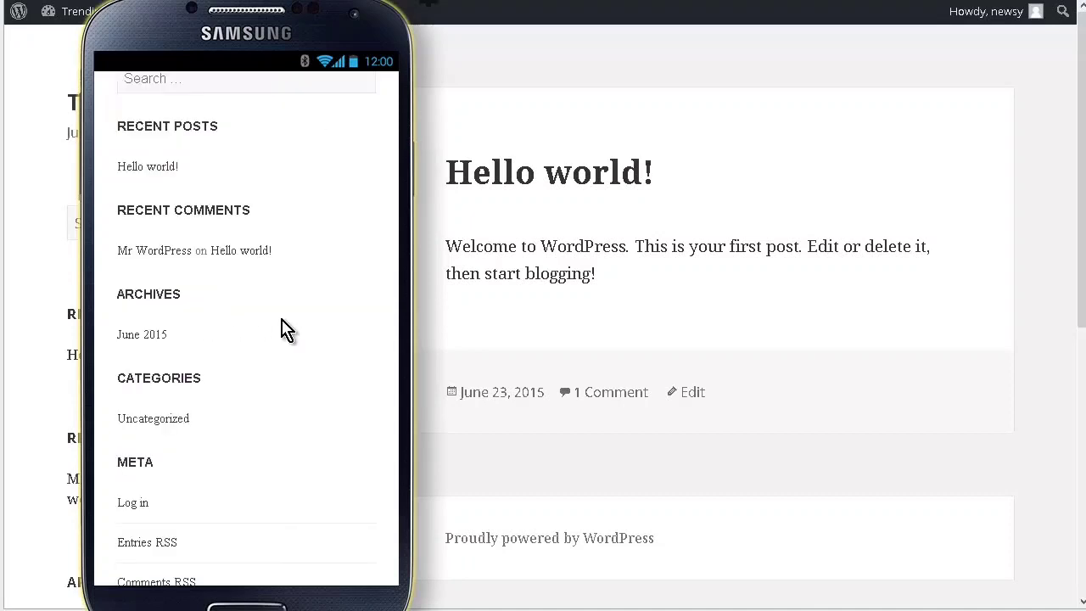
{"action": "left_click", "coordinate": [157, 339]}
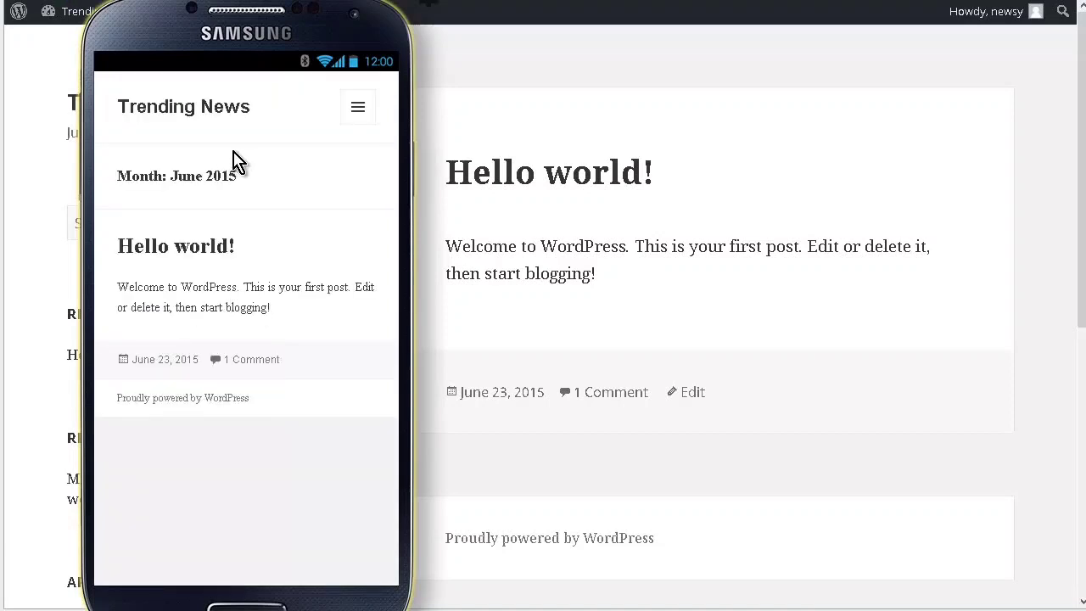
{"action": "left_click", "coordinate": [358, 116]}
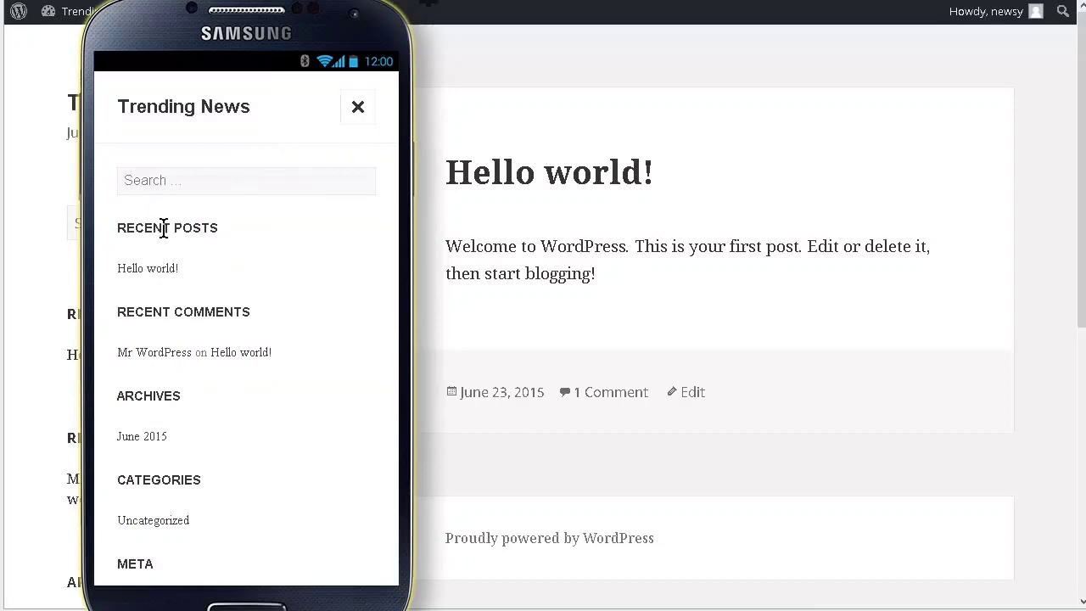
{"action": "left_click", "coordinate": [155, 266]}
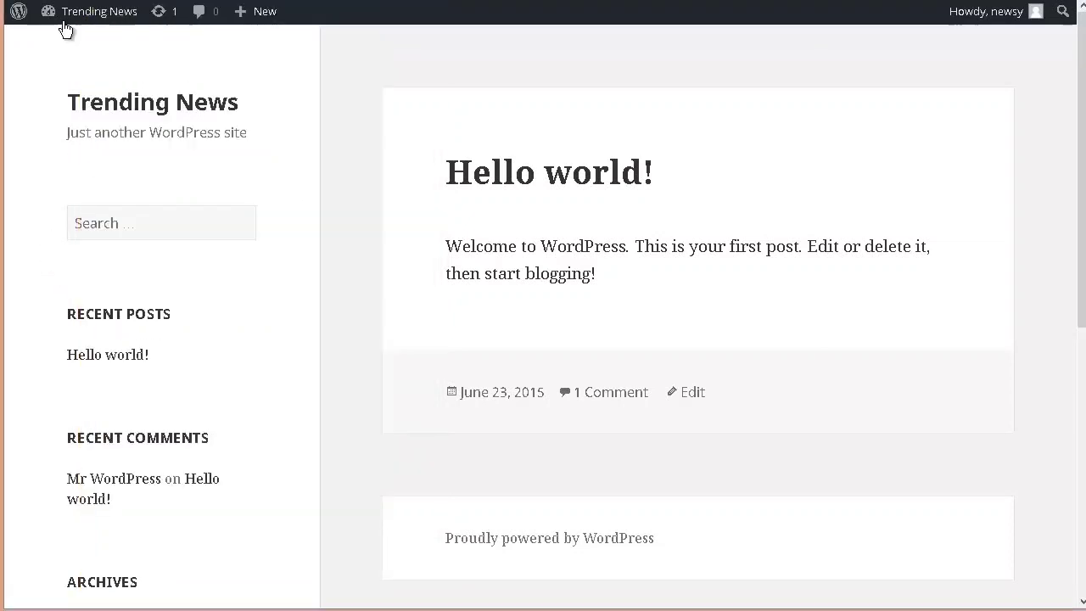
Step: Return from the live site to the dashboard and open the page of installed themes
{"action": "mouse_move", "coordinate": [64, 13]}
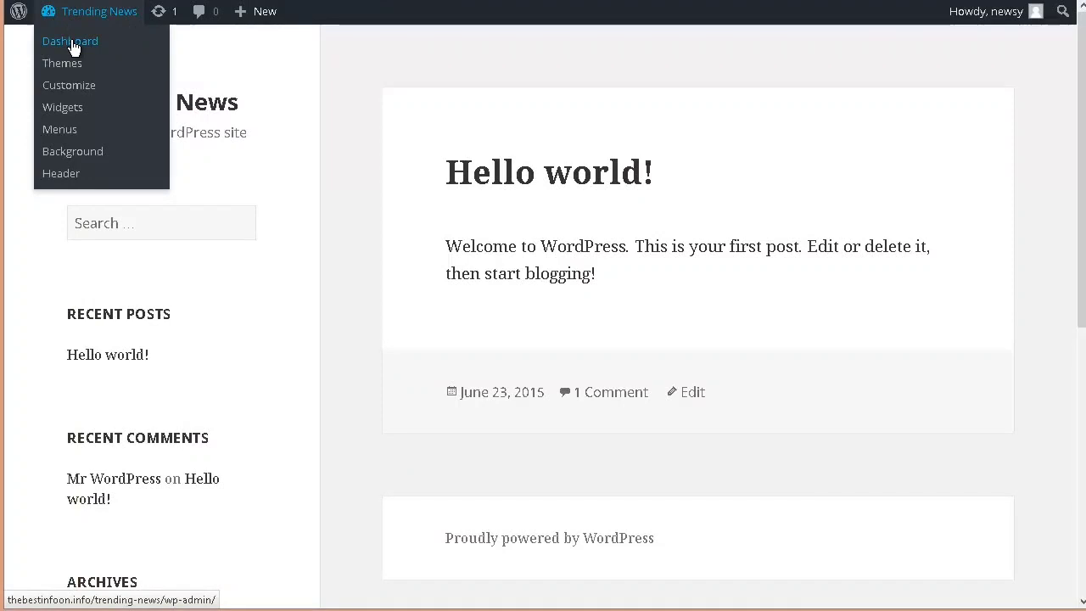
{"action": "left_click", "coordinate": [74, 41]}
{"action": "mouse_move", "coordinate": [73, 15]}
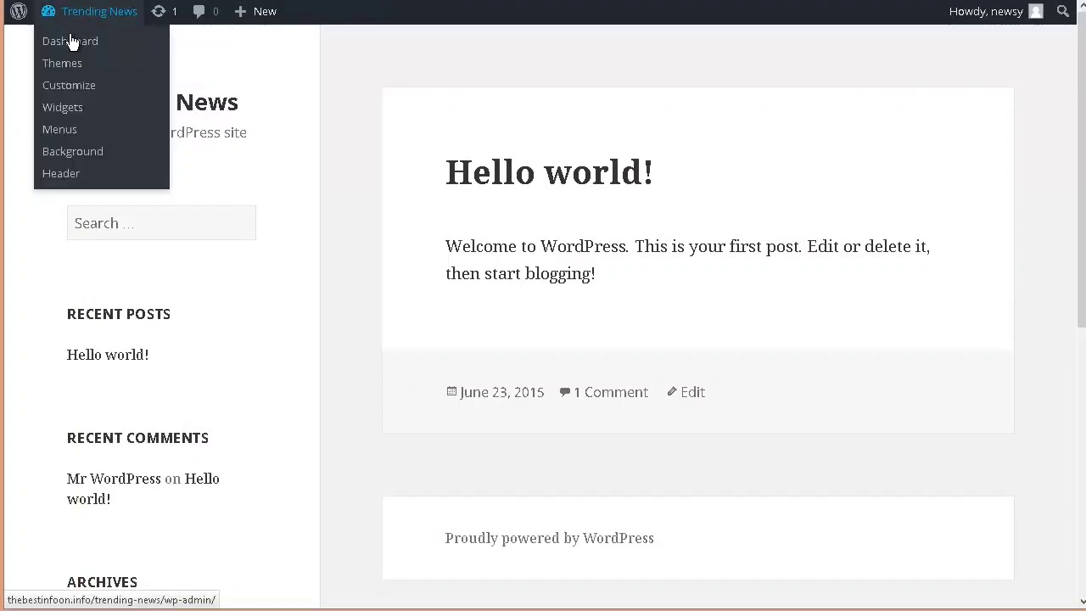
{"action": "left_click", "coordinate": [70, 44]}
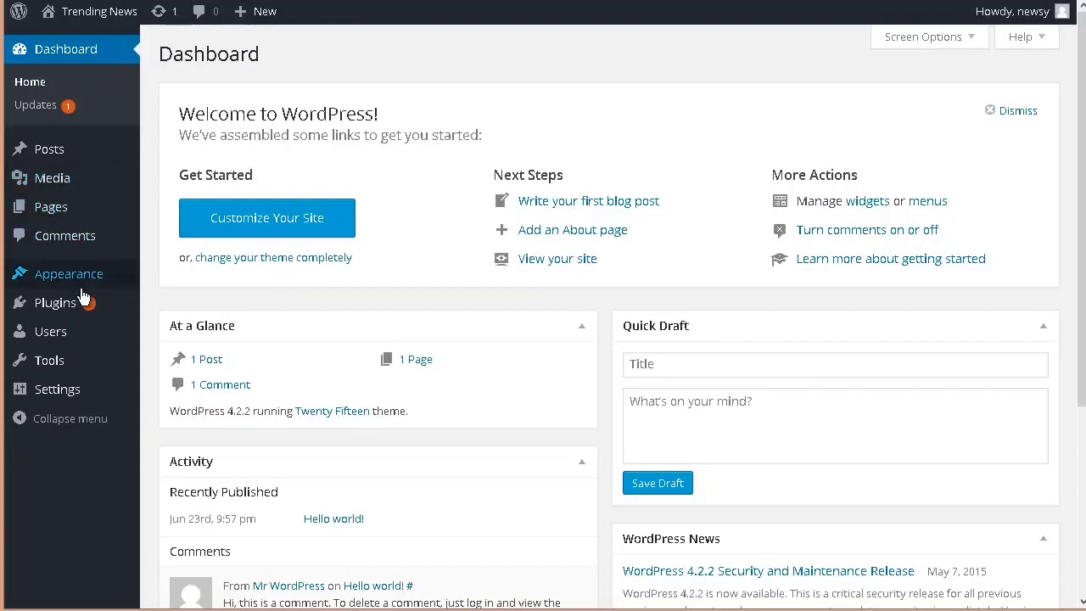
{"action": "mouse_move", "coordinate": [85, 280]}
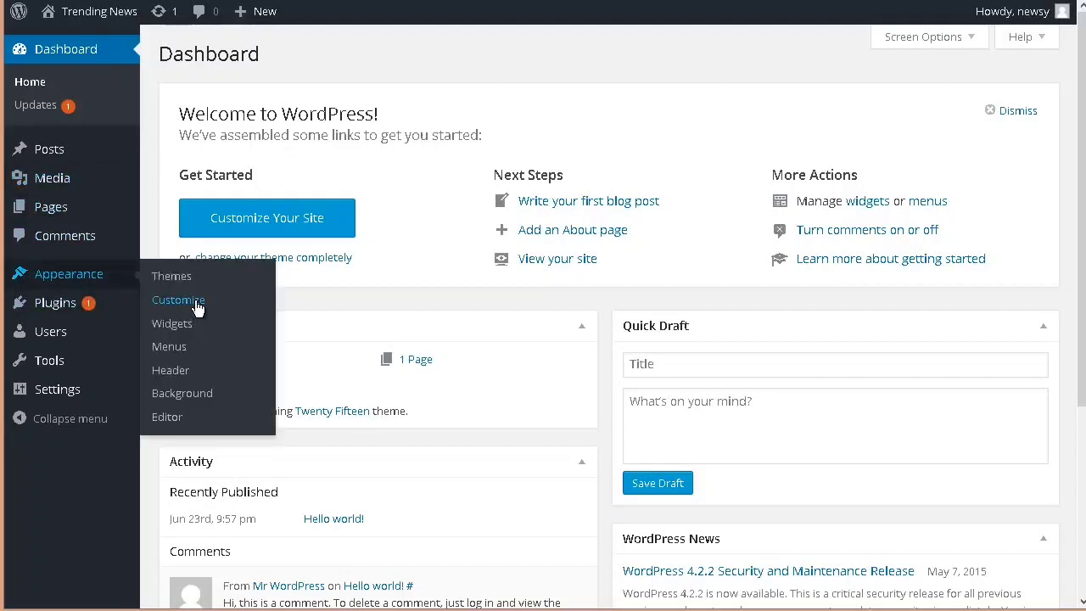
{"action": "left_click", "coordinate": [175, 280]}
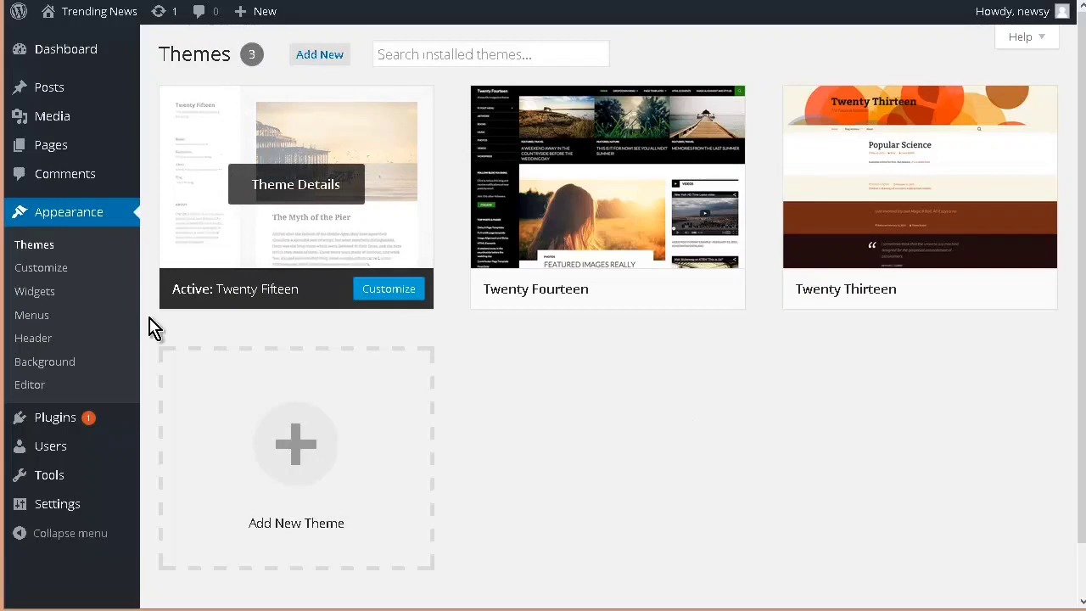
Step: Look over the installed themes, view the catalog of themes to add, and return to the installed themes
{"action": "mouse_move", "coordinate": [247, 111]}
{"action": "mouse_move", "coordinate": [959, 161]}
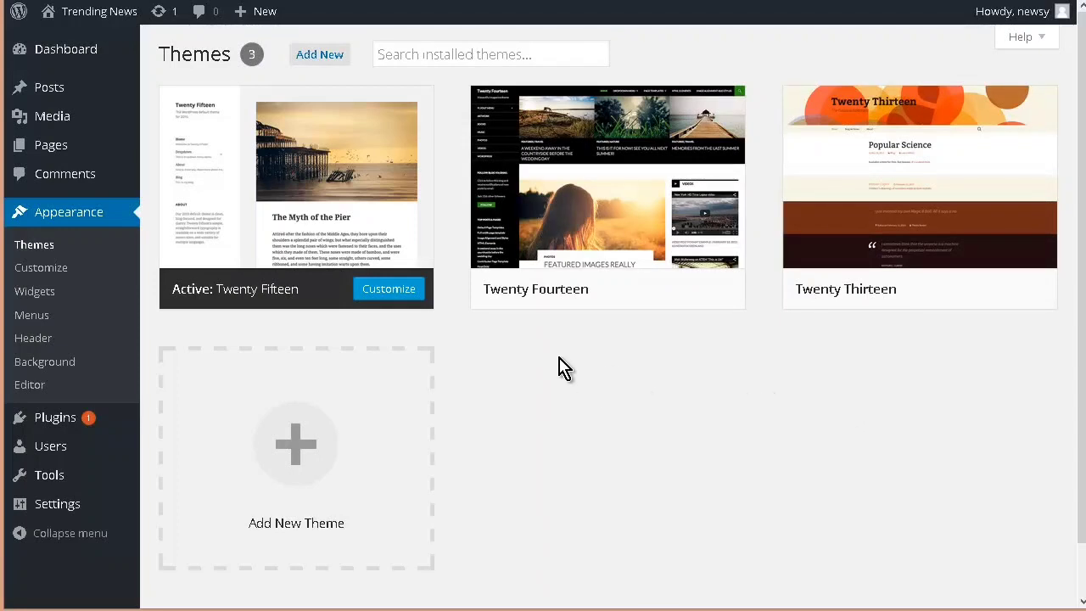
{"action": "mouse_move", "coordinate": [713, 193]}
{"action": "mouse_move", "coordinate": [499, 187]}
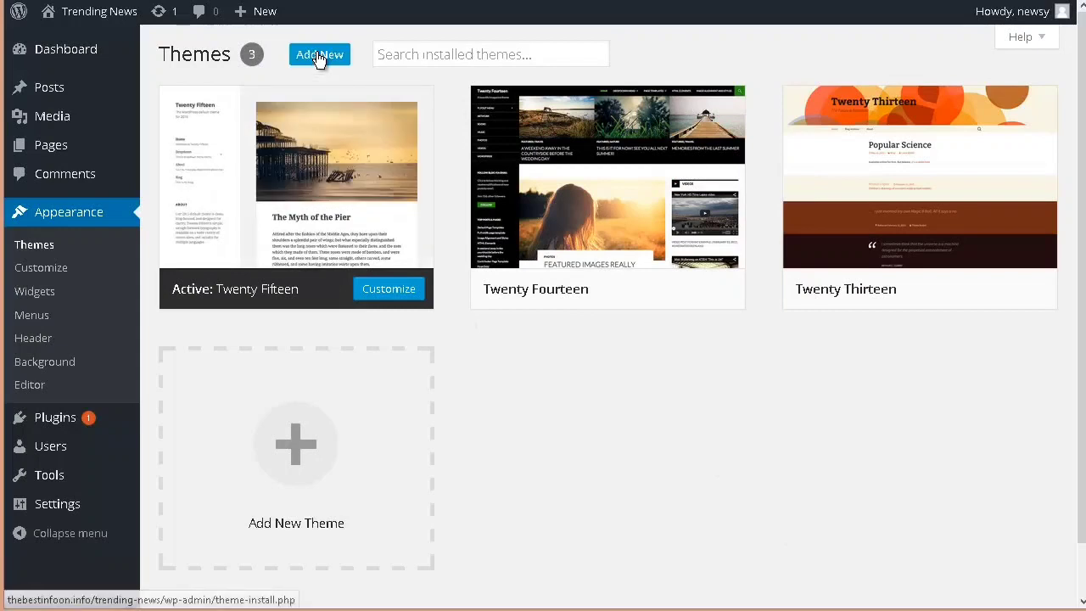
{"action": "left_click", "coordinate": [320, 55]}
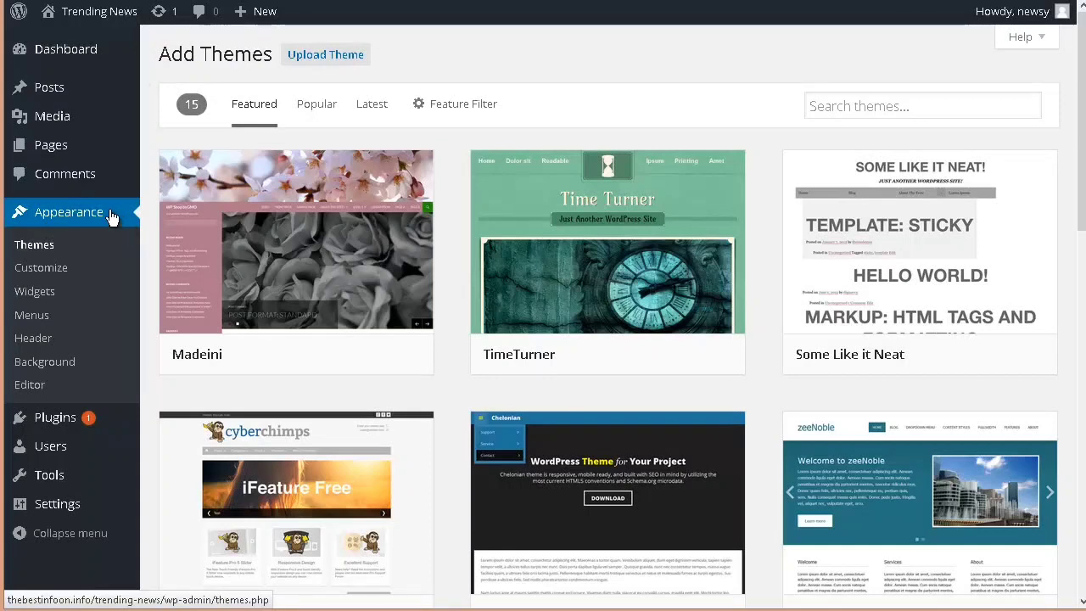
{"action": "left_click", "coordinate": [35, 252]}
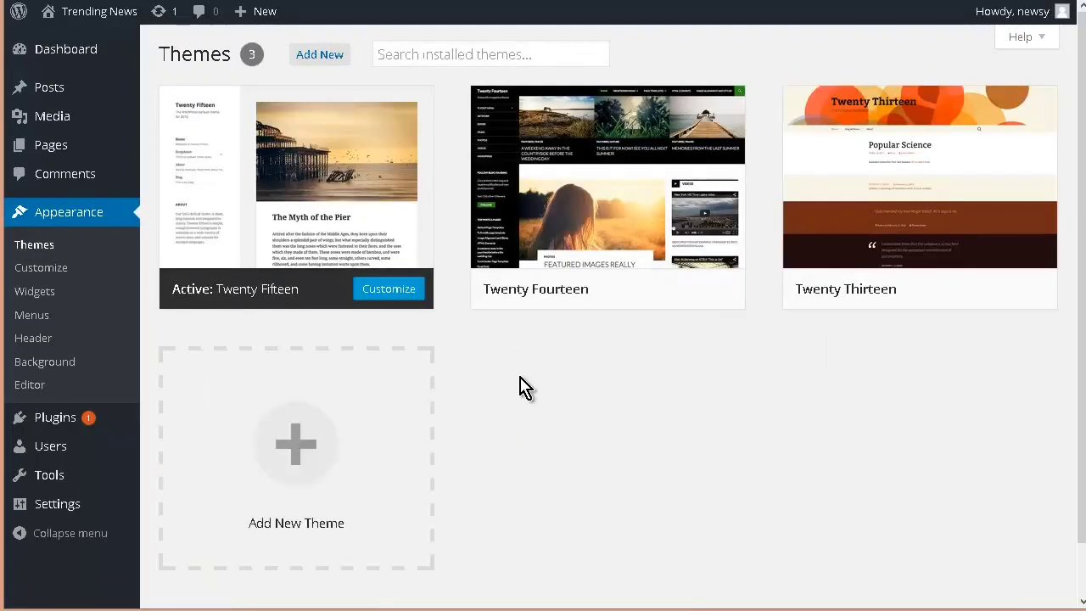
Step: Open the customizer for the active Twenty Fifteen theme and set the tagline to "All The Best News Of The Day"
{"action": "mouse_move", "coordinate": [329, 176]}
{"action": "left_click", "coordinate": [41, 269]}
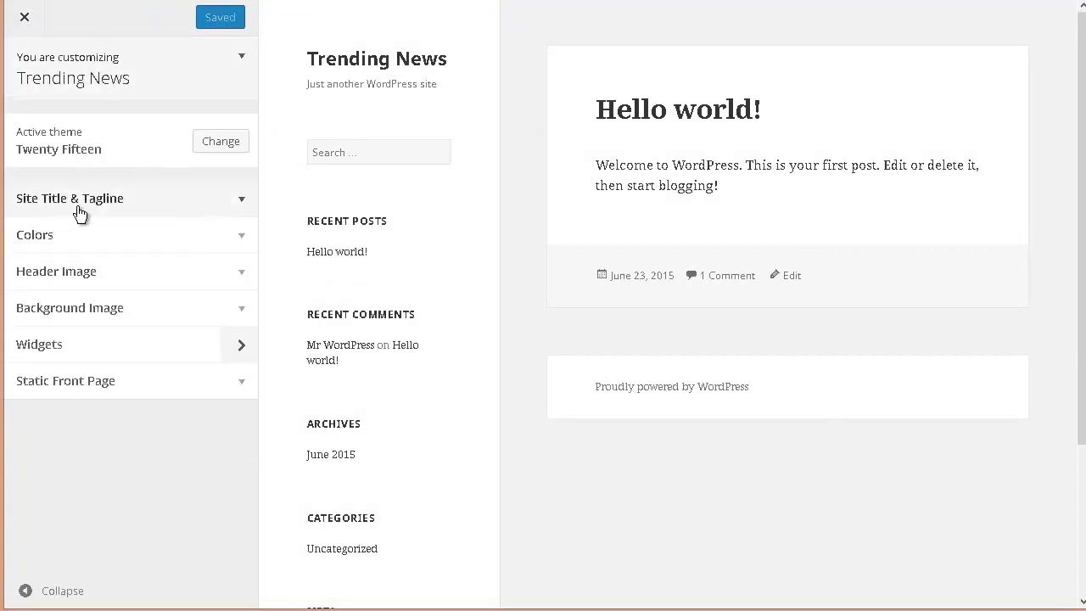
{"action": "left_click", "coordinate": [241, 202]}
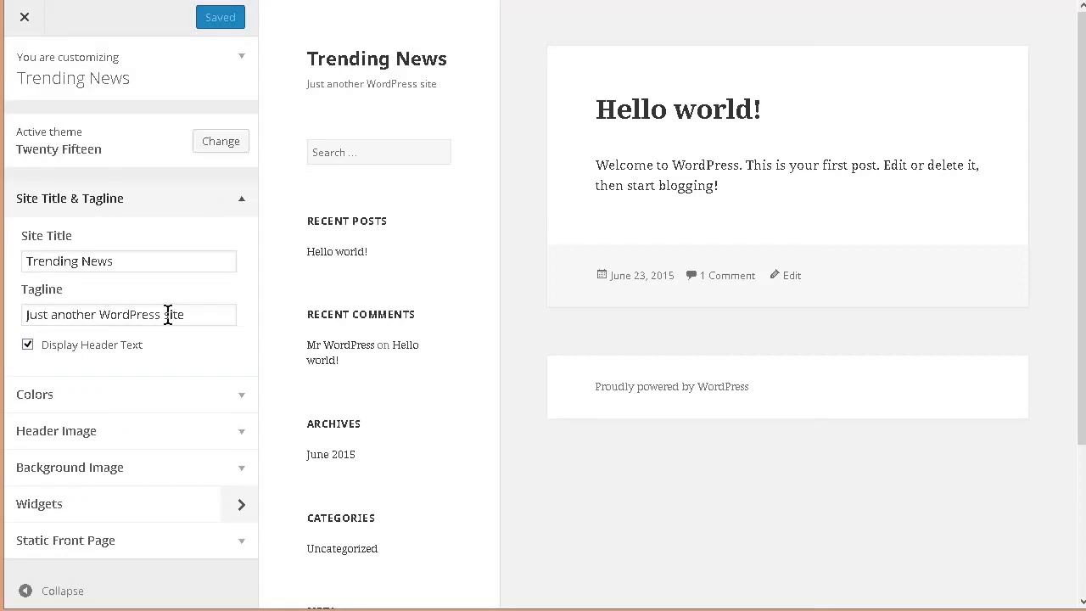
{"action": "left_click_drag", "start_coordinate": [190, 315], "coordinate": [21, 312]}
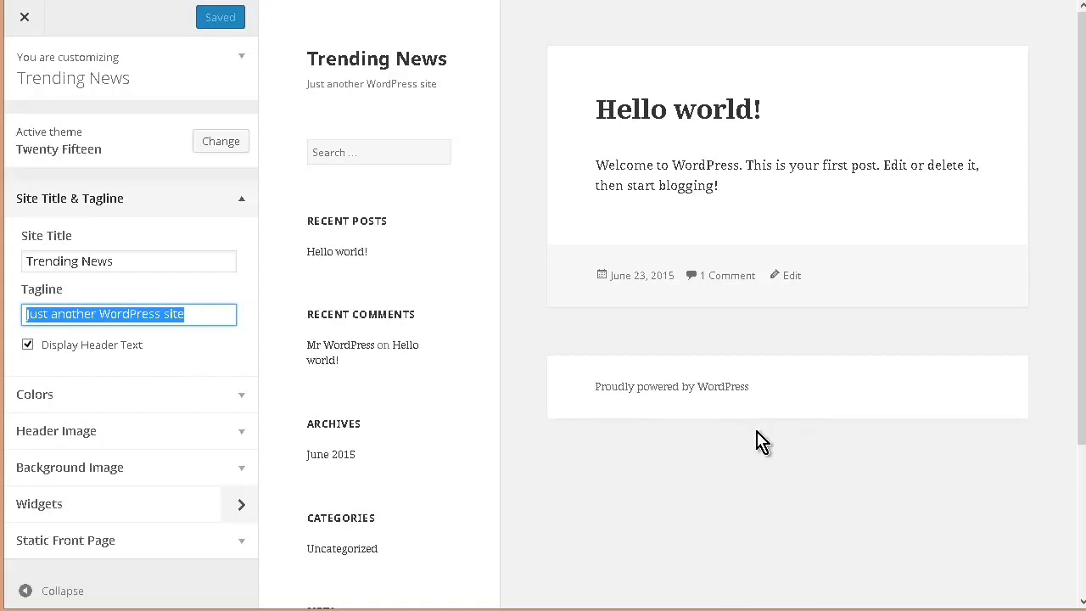
{"action": "type", "text": "All The Best News Of The Day"}
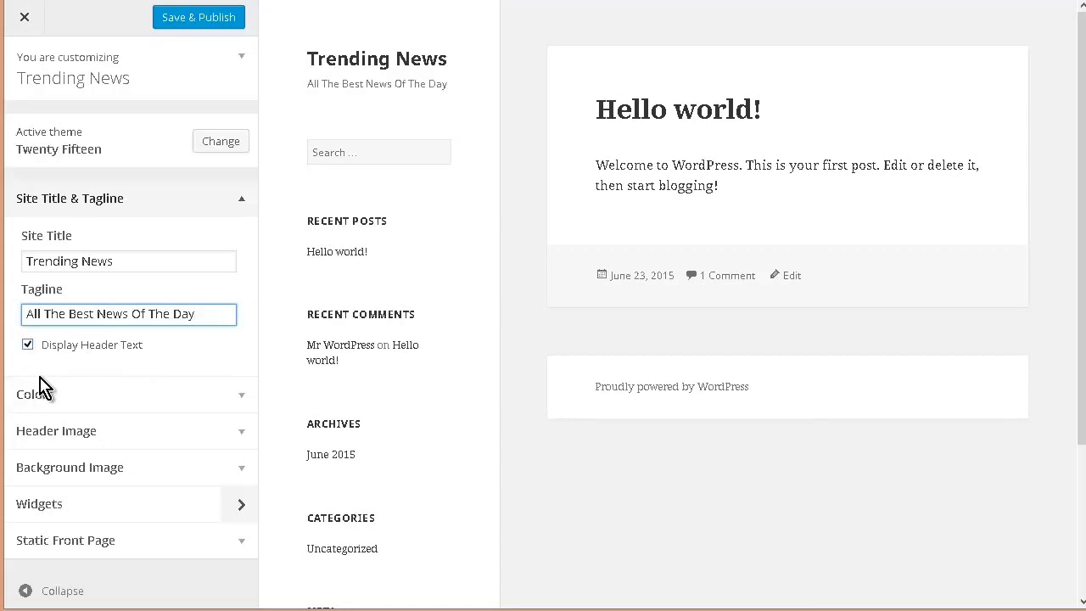
Step: Try the Dark, Yellow, Pink and Purple base color schemes on the site preview
{"action": "left_click", "coordinate": [243, 402]}
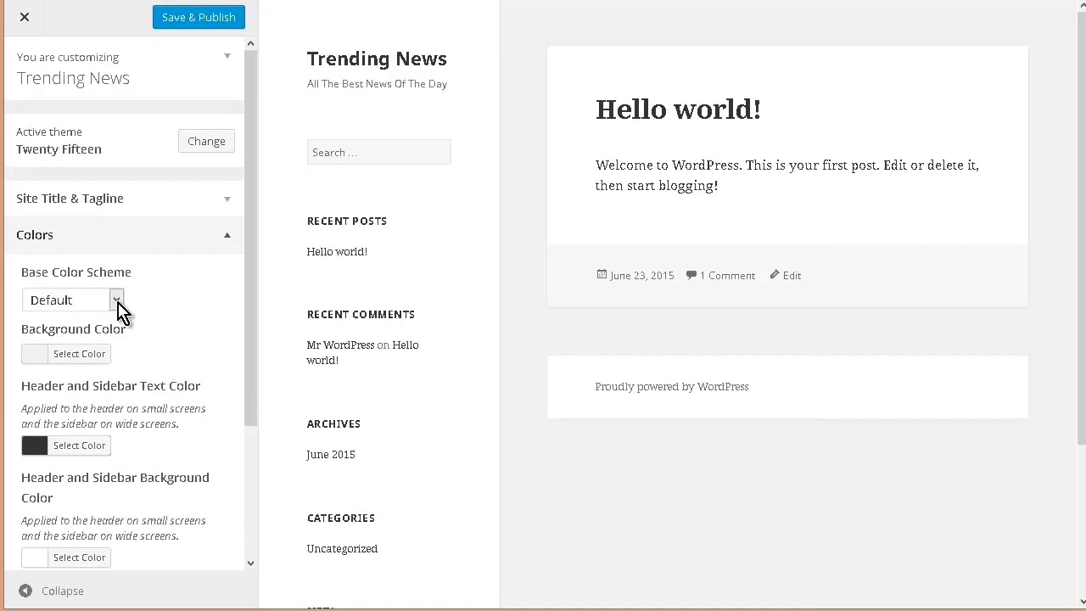
{"action": "left_click", "coordinate": [117, 301]}
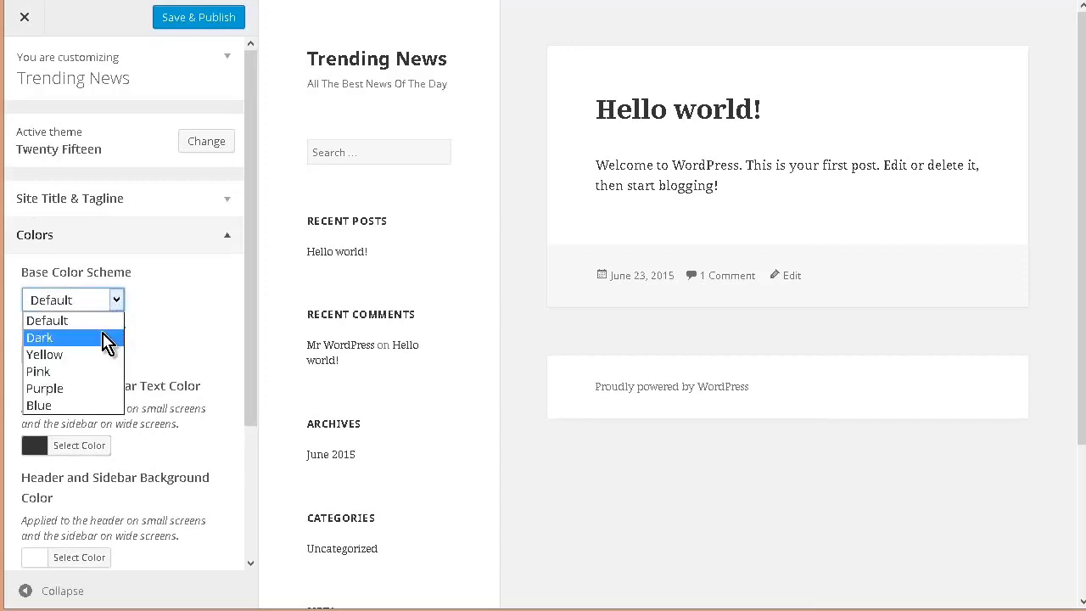
{"action": "left_click", "coordinate": [103, 335]}
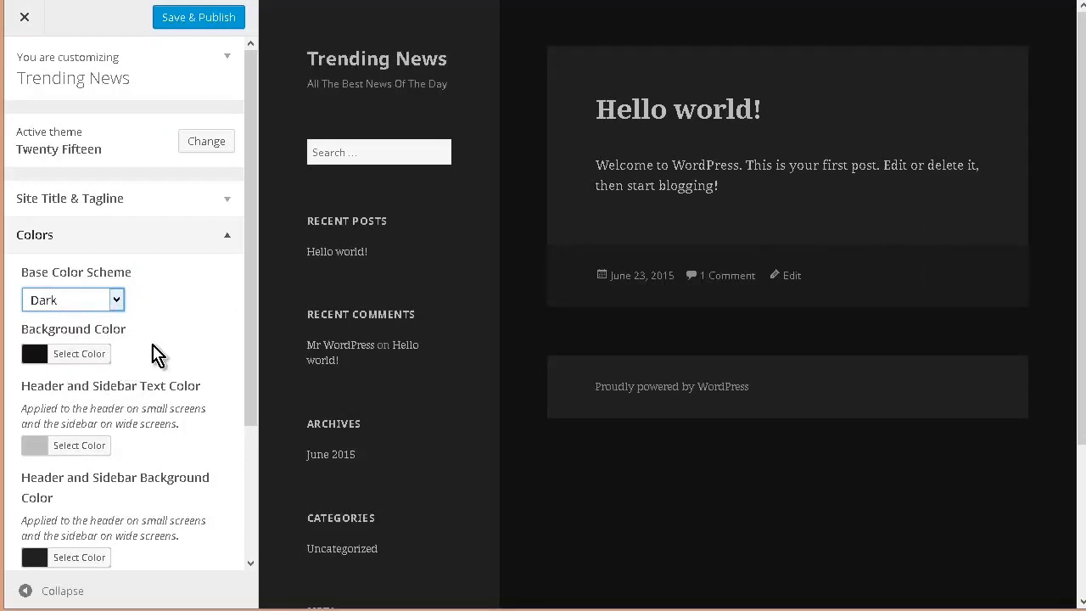
{"action": "left_click", "coordinate": [116, 303]}
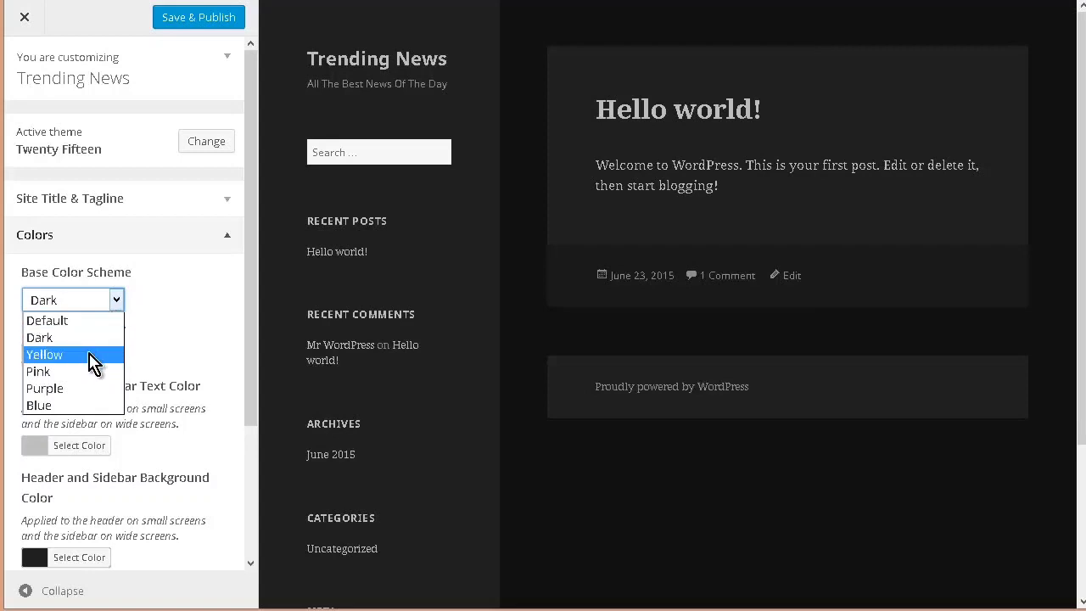
{"action": "left_click", "coordinate": [91, 356]}
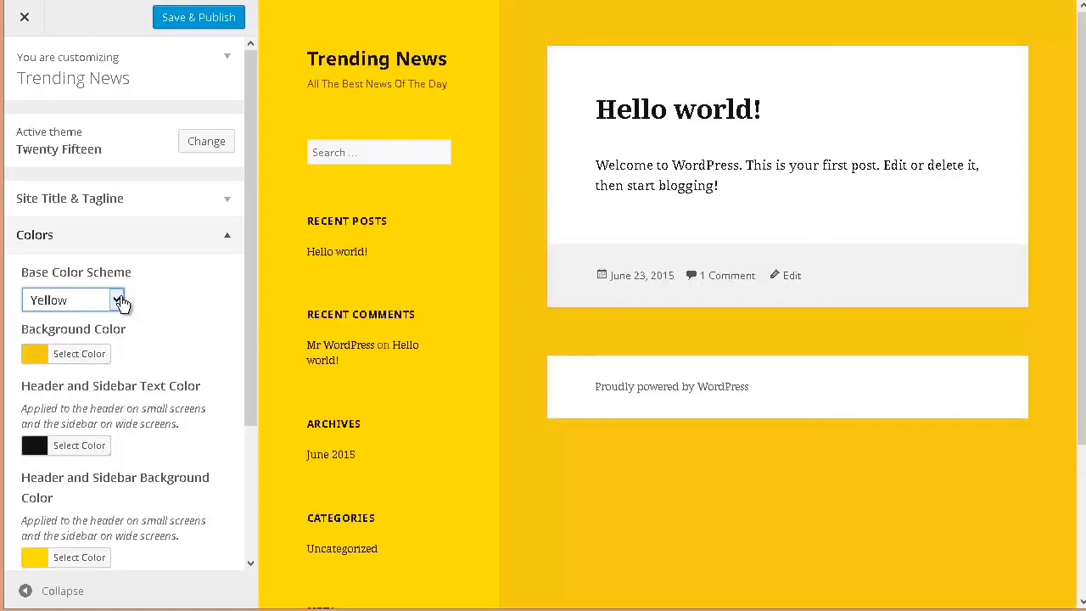
{"action": "left_click", "coordinate": [118, 301]}
{"action": "left_click", "coordinate": [86, 372]}
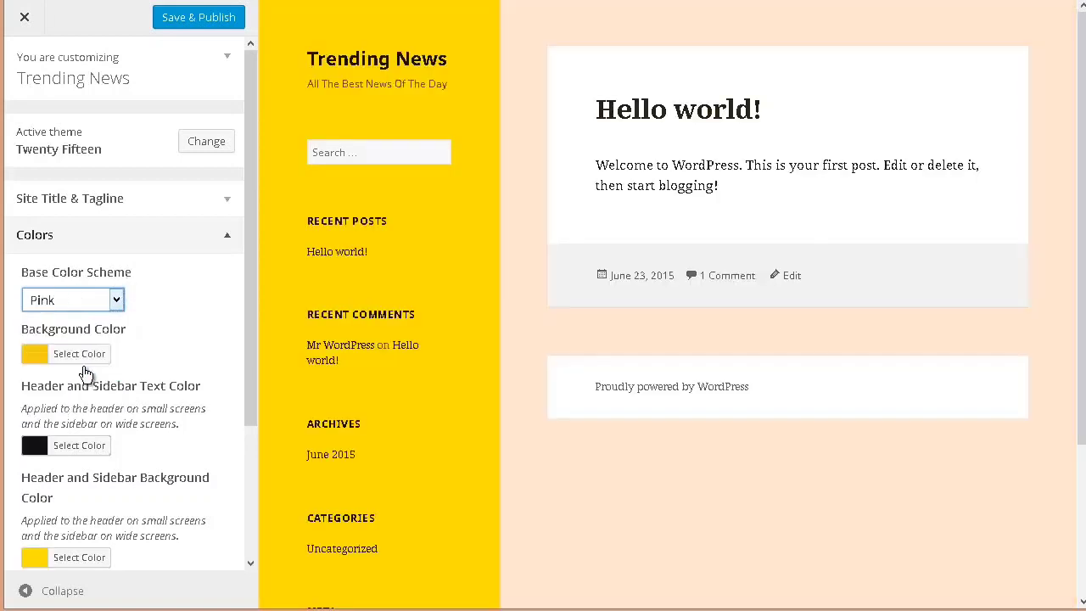
{"action": "left_click", "coordinate": [117, 303]}
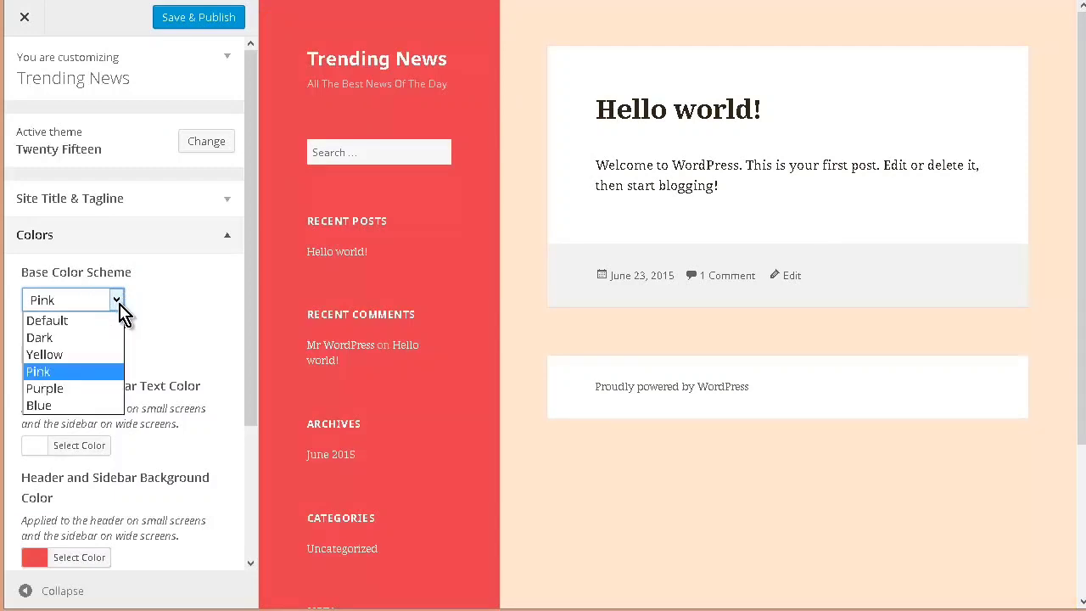
{"action": "left_click", "coordinate": [89, 388]}
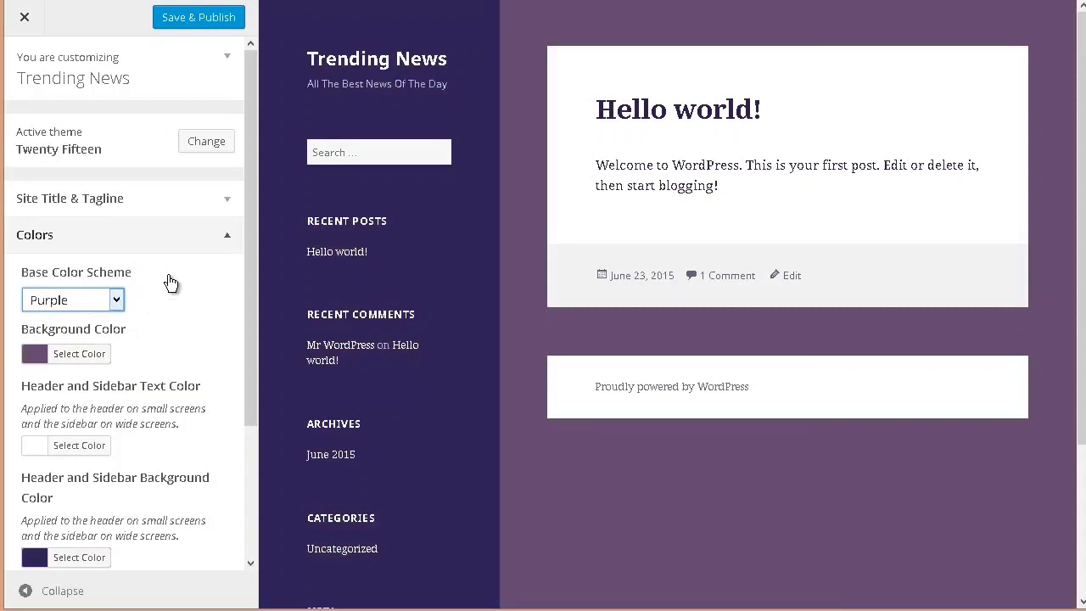
Step: Set the site's base color scheme to Blue
{"action": "left_click", "coordinate": [116, 302]}
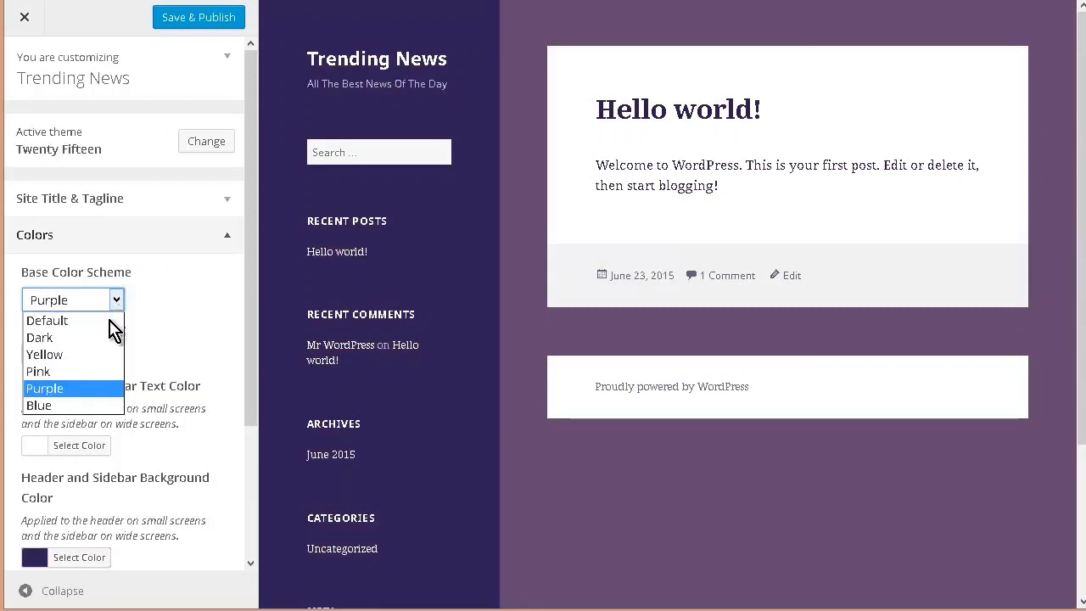
{"action": "left_click", "coordinate": [95, 405]}
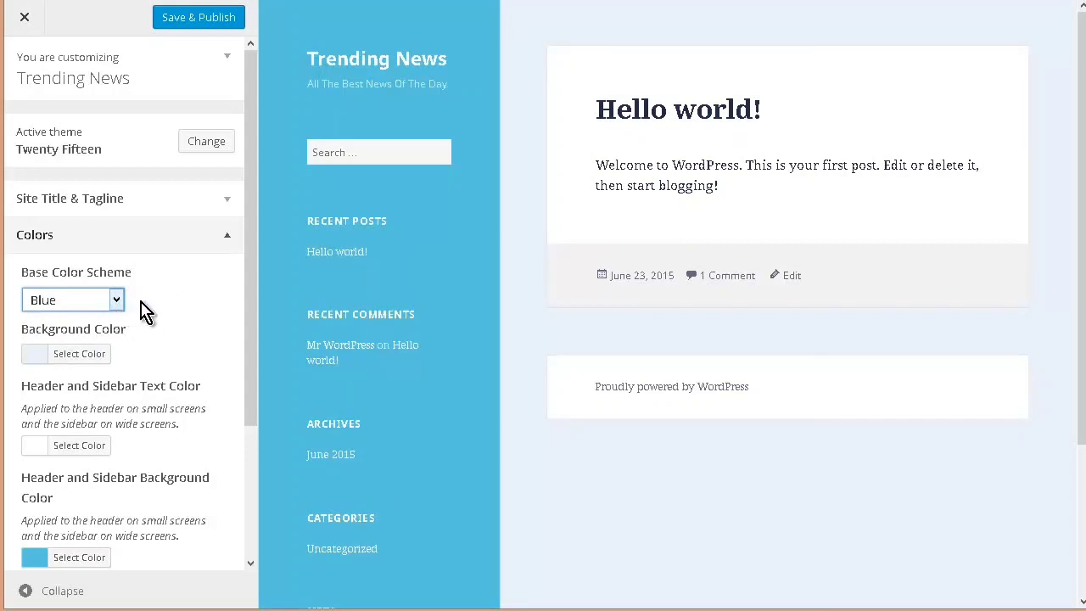
Step: Try orange, yellow and blue background colors on the site preview, followed by the Yellow base color scheme
{"action": "left_click", "coordinate": [88, 360]}
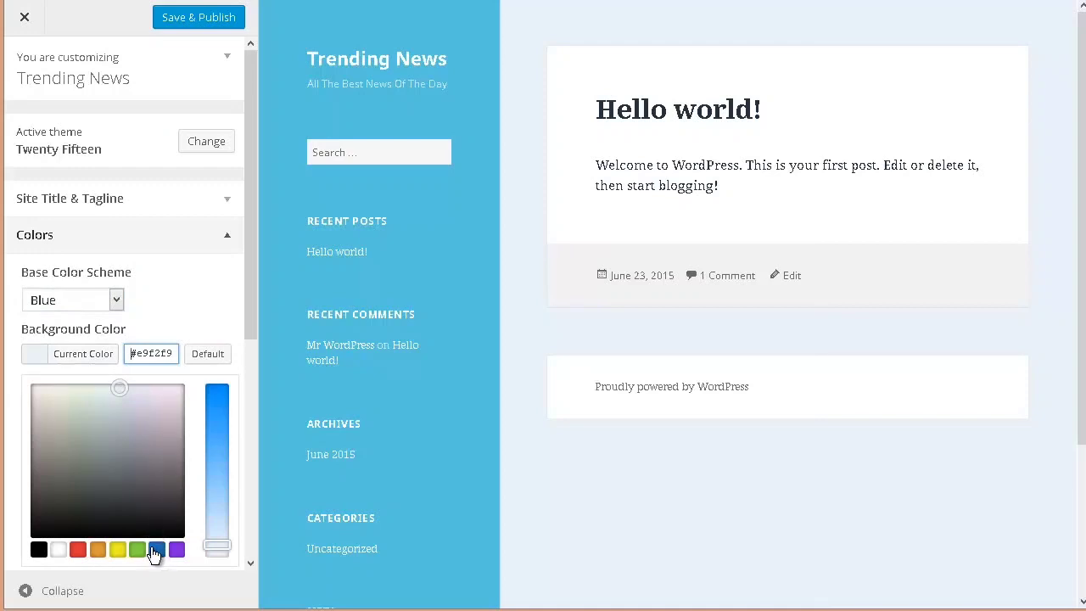
{"action": "left_click", "coordinate": [97, 550]}
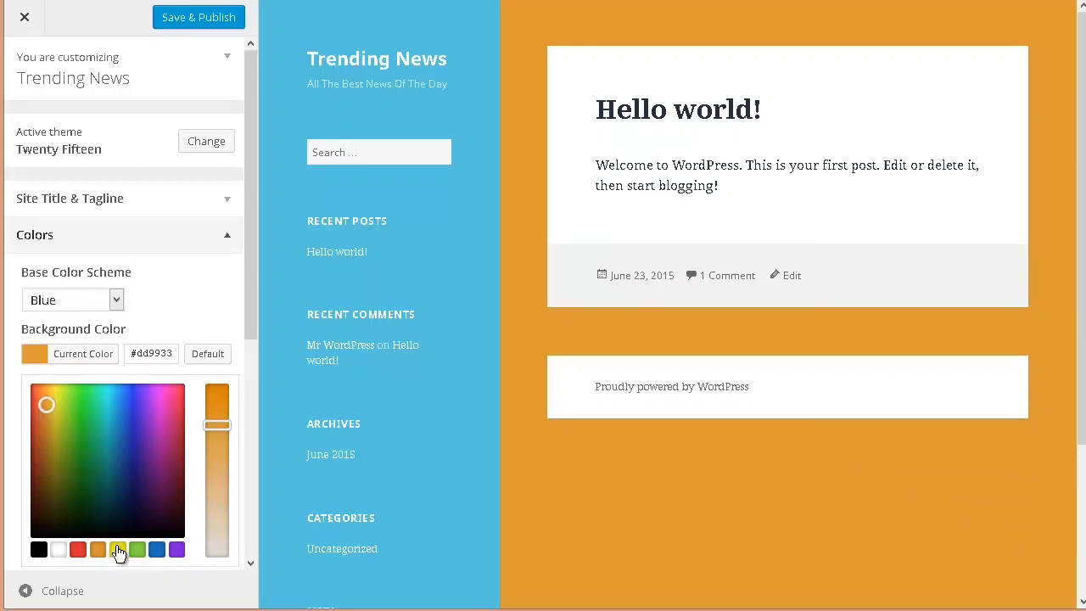
{"action": "left_click", "coordinate": [118, 551]}
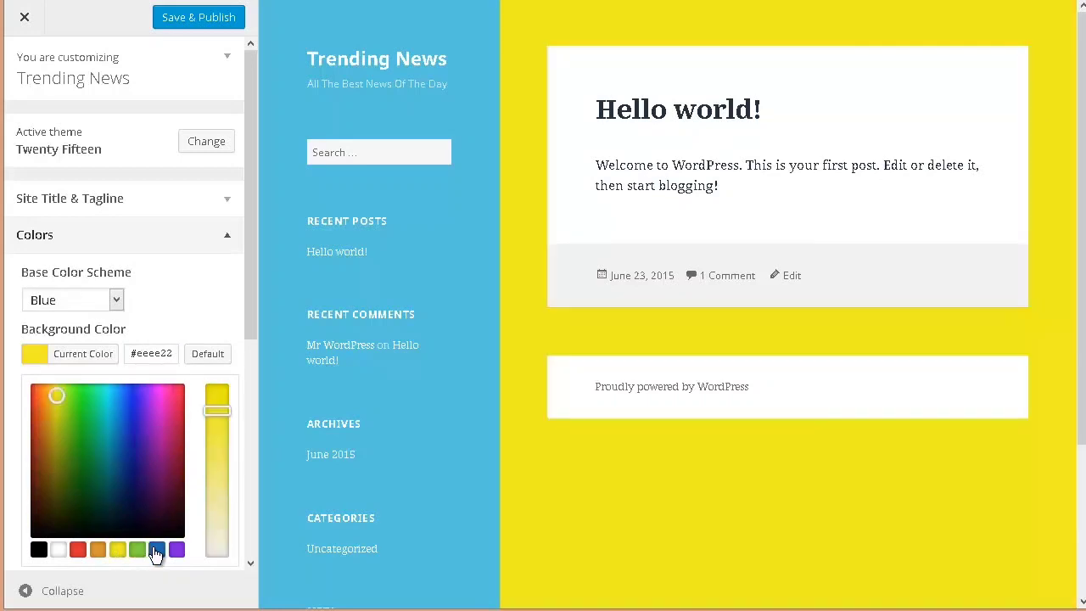
{"action": "left_click", "coordinate": [156, 551]}
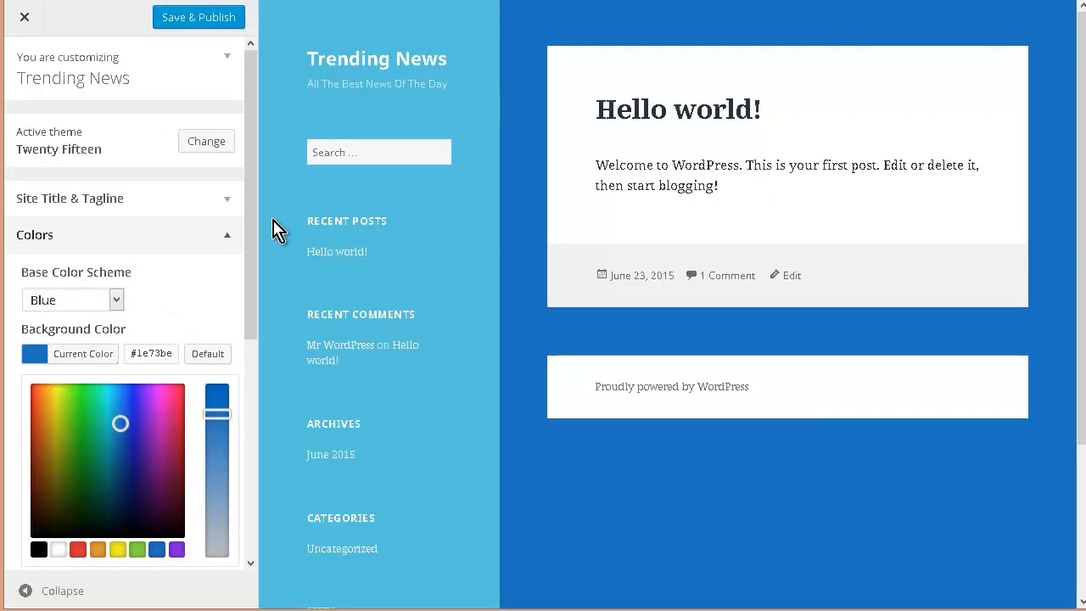
{"action": "left_click", "coordinate": [117, 302]}
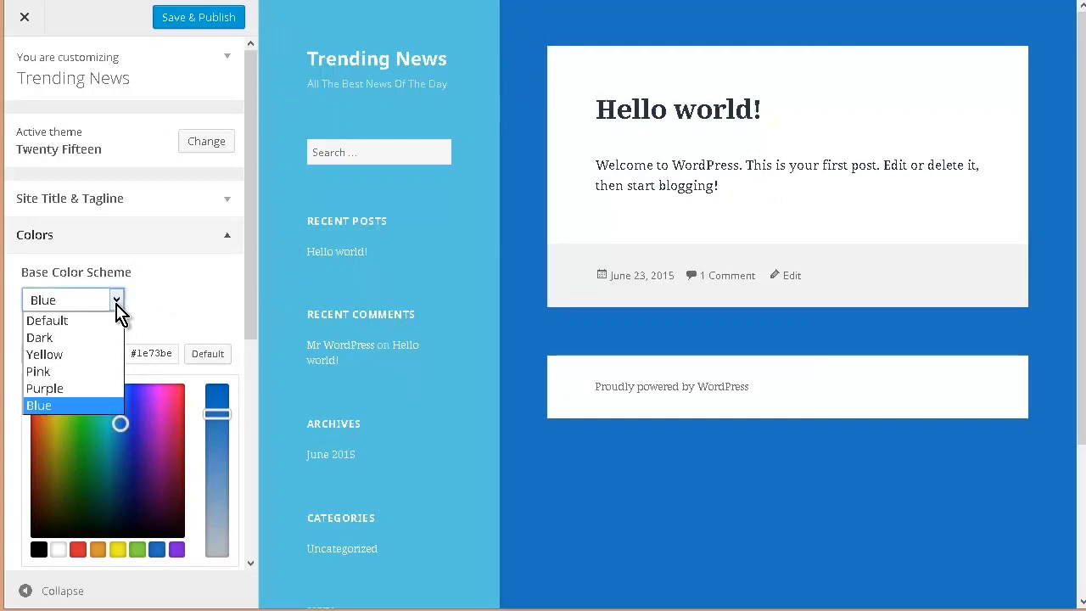
{"action": "left_click", "coordinate": [85, 355]}
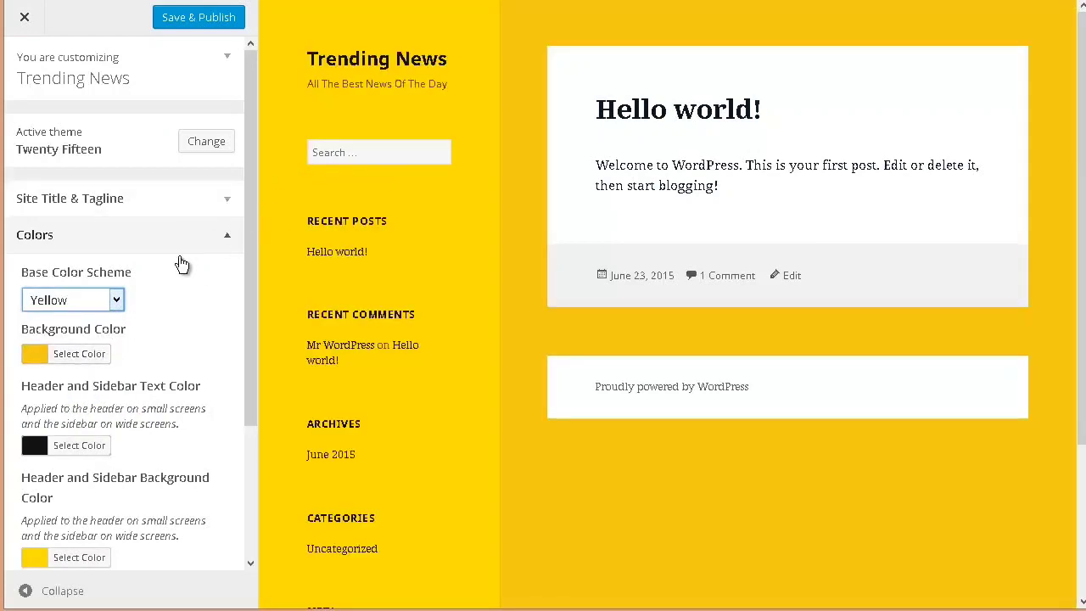
Step: Set the site's base color scheme to Pink
{"action": "left_click", "coordinate": [118, 304]}
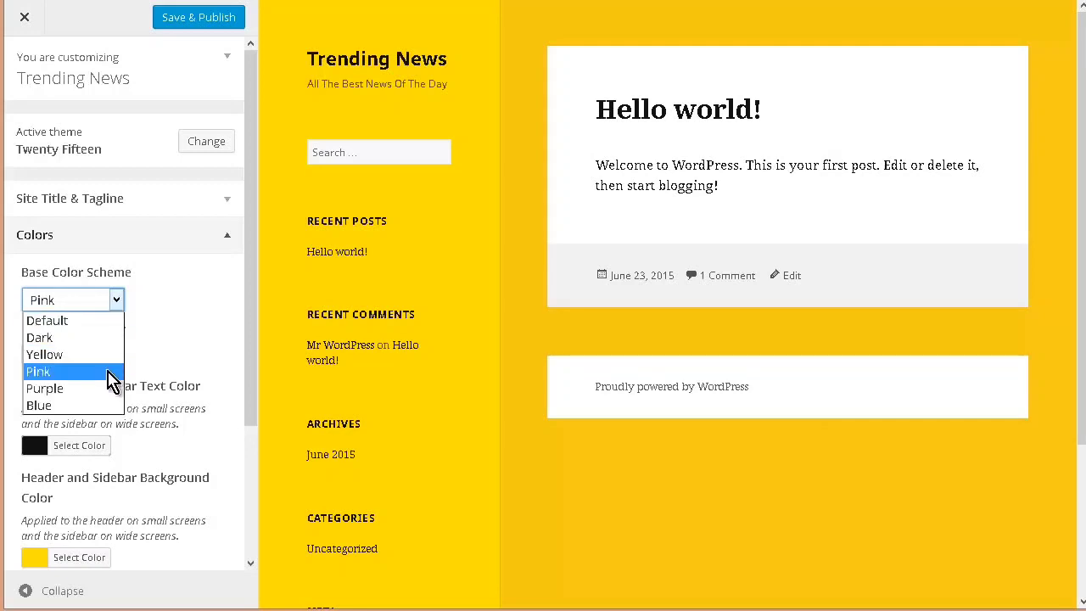
{"action": "left_click", "coordinate": [113, 379]}
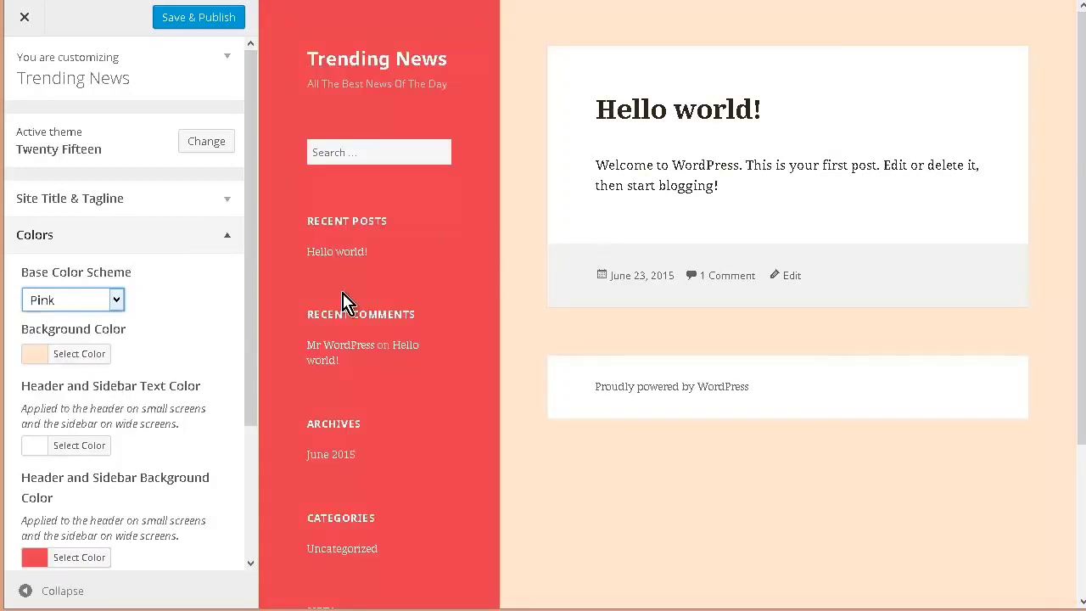
{"action": "left_click", "coordinate": [213, 334]}
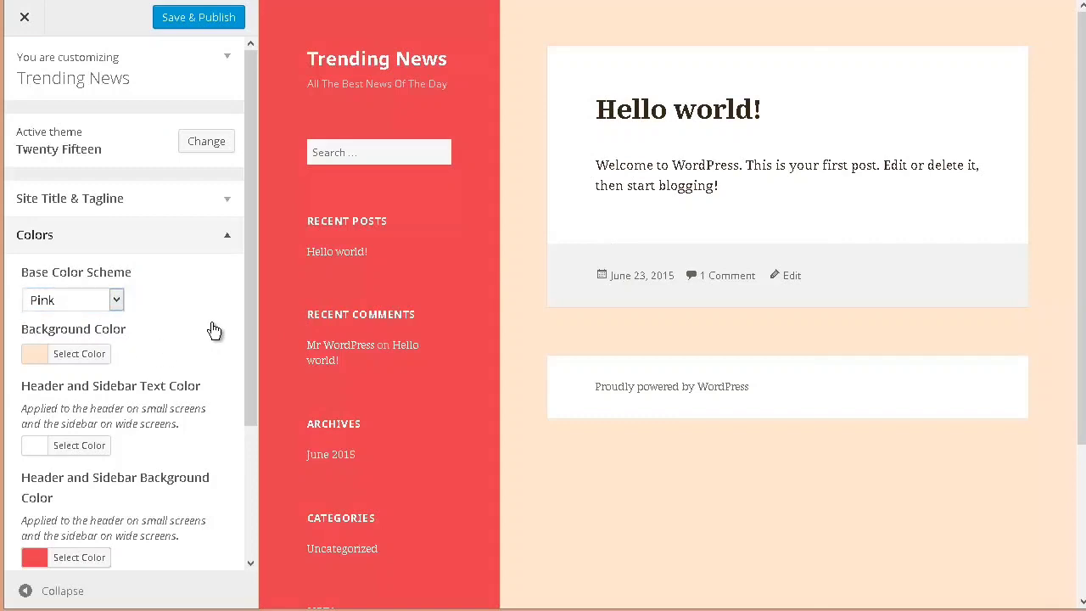
Step: Look over the remaining color settings and the Header Image and Background Image options
{"action": "scroll", "coordinate": [213, 330], "scroll_direction": "down", "scroll_amount": 3}
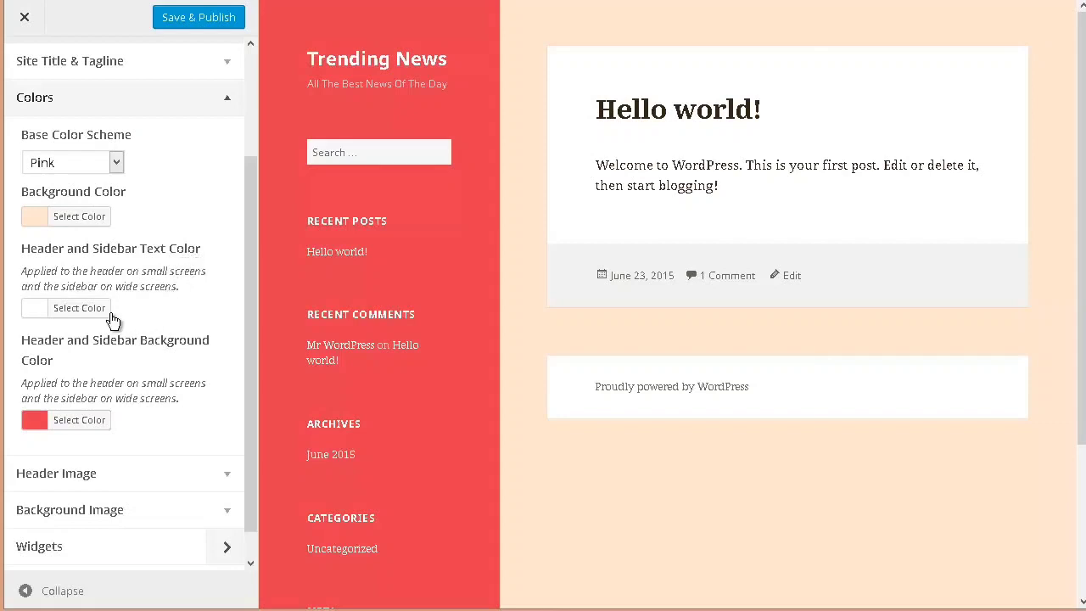
{"action": "scroll", "coordinate": [182, 310], "scroll_direction": "down", "scroll_amount": 1}
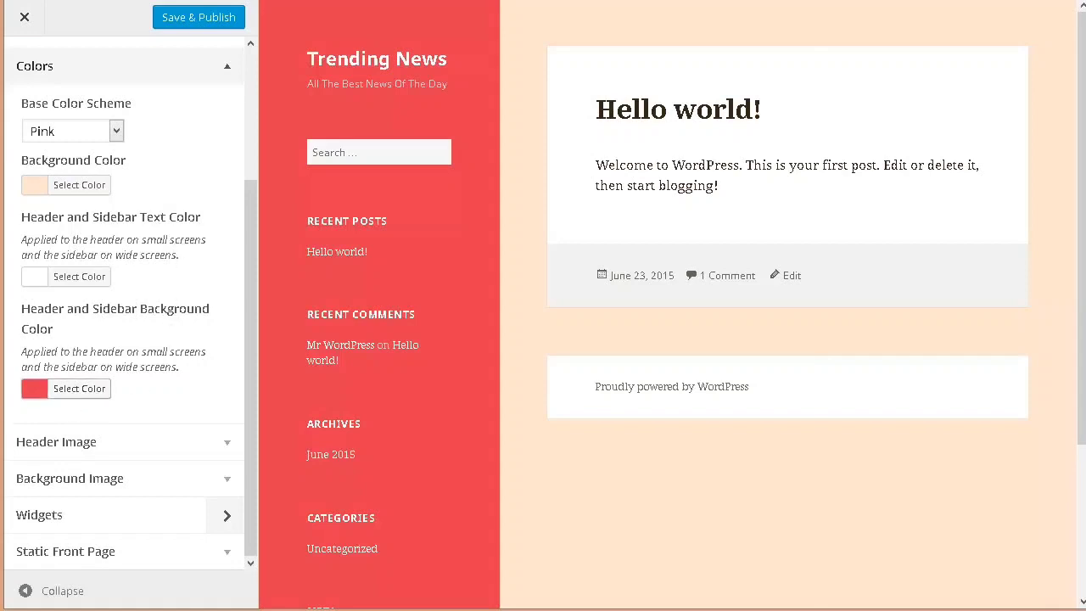
{"action": "left_click", "coordinate": [229, 443]}
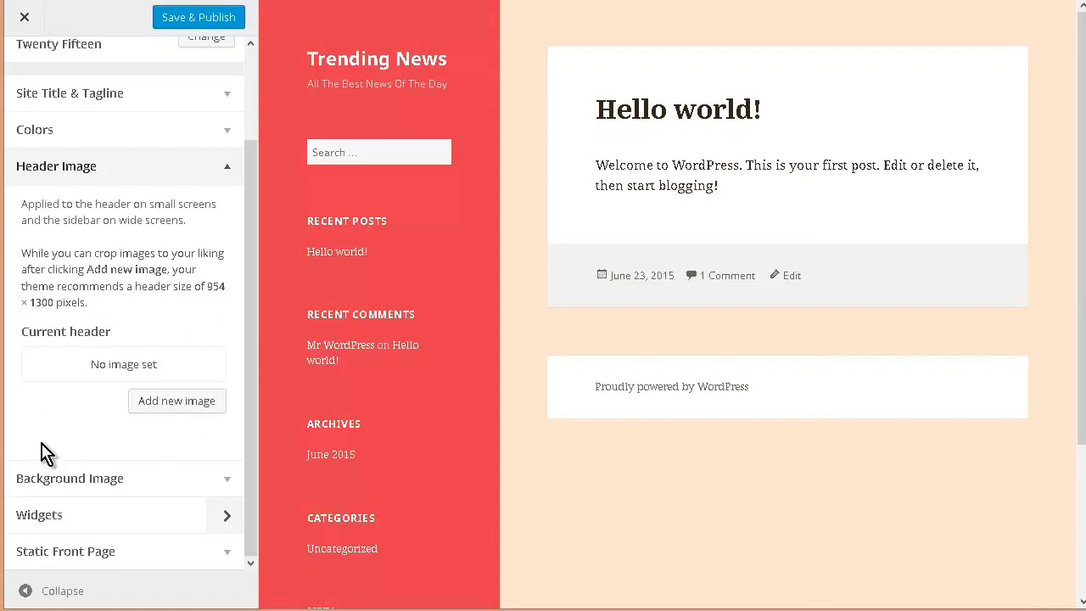
{"action": "left_click", "coordinate": [218, 478]}
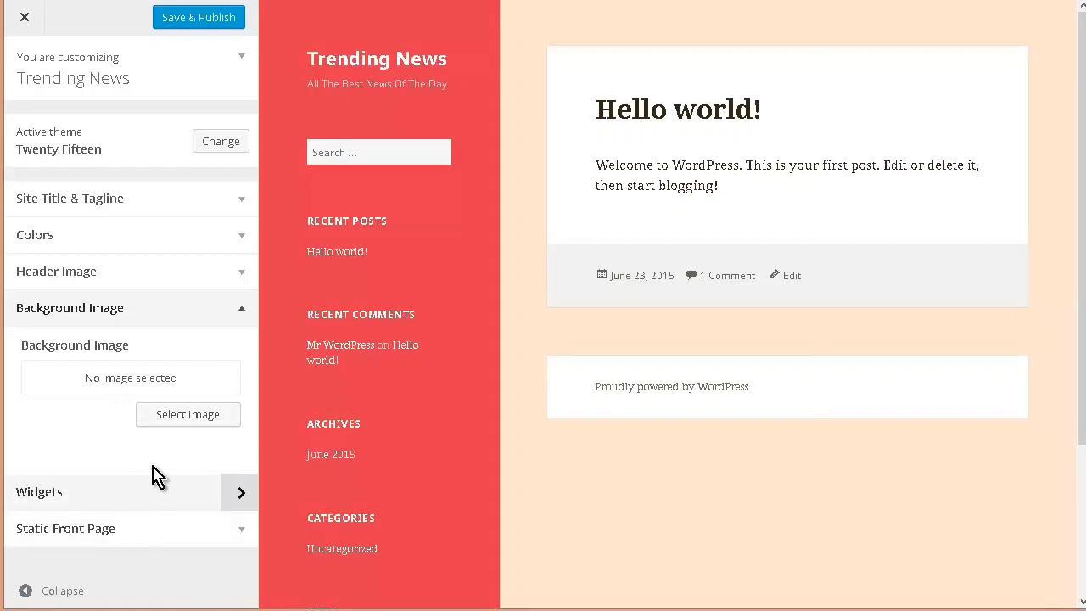
Step: Save and publish the customizations and close the customizer
{"action": "left_click", "coordinate": [179, 24]}
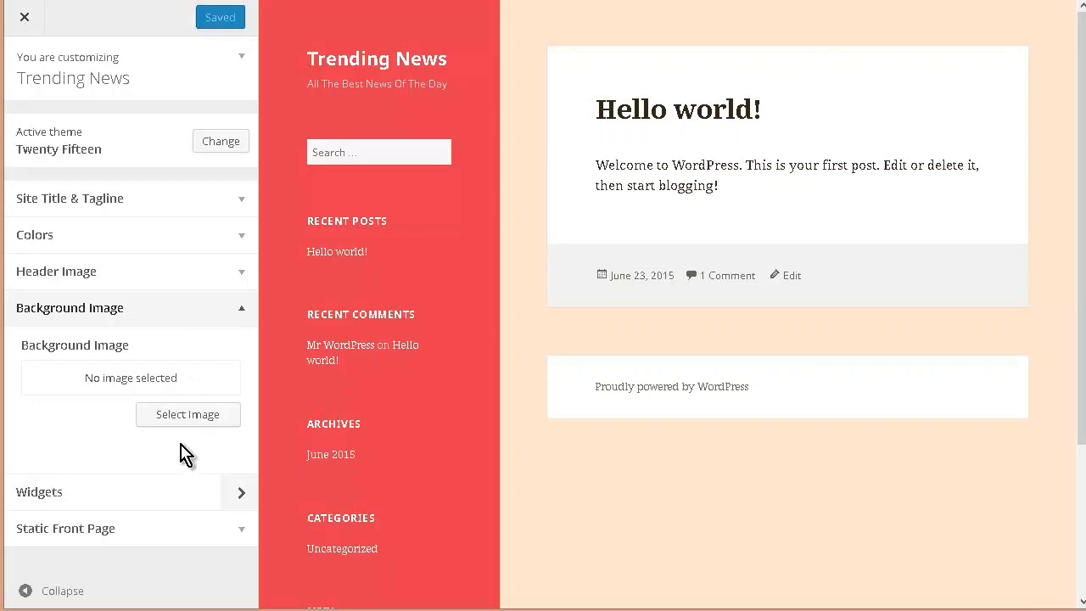
{"action": "left_click", "coordinate": [38, 27]}
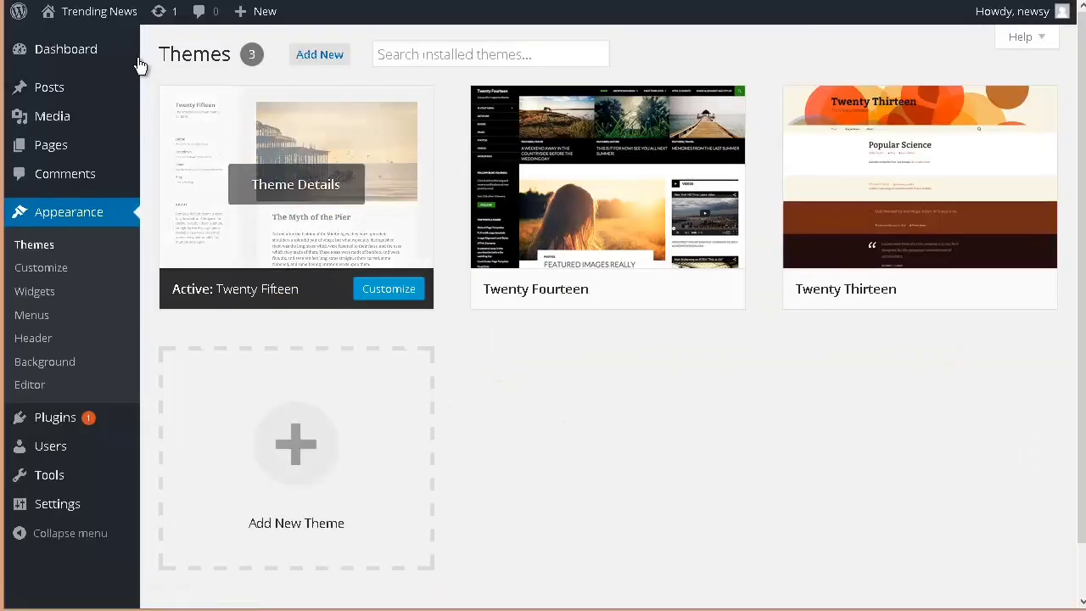
Step: View the live Trending News site and check its navigation menu in the phone view
{"action": "mouse_move", "coordinate": [82, 13]}
{"action": "left_click", "coordinate": [75, 44]}
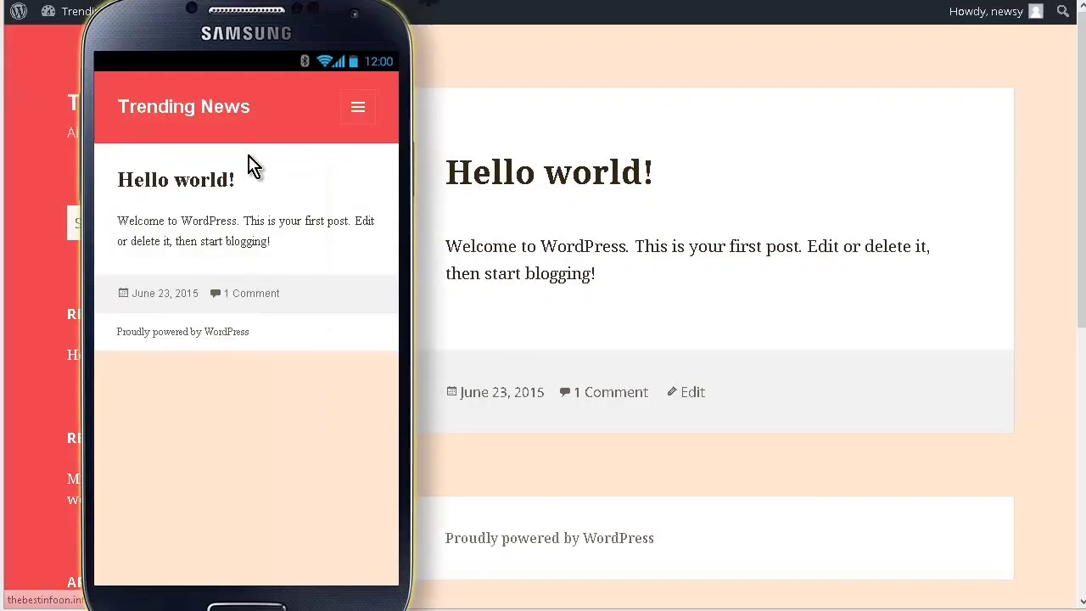
{"action": "left_click", "coordinate": [357, 108]}
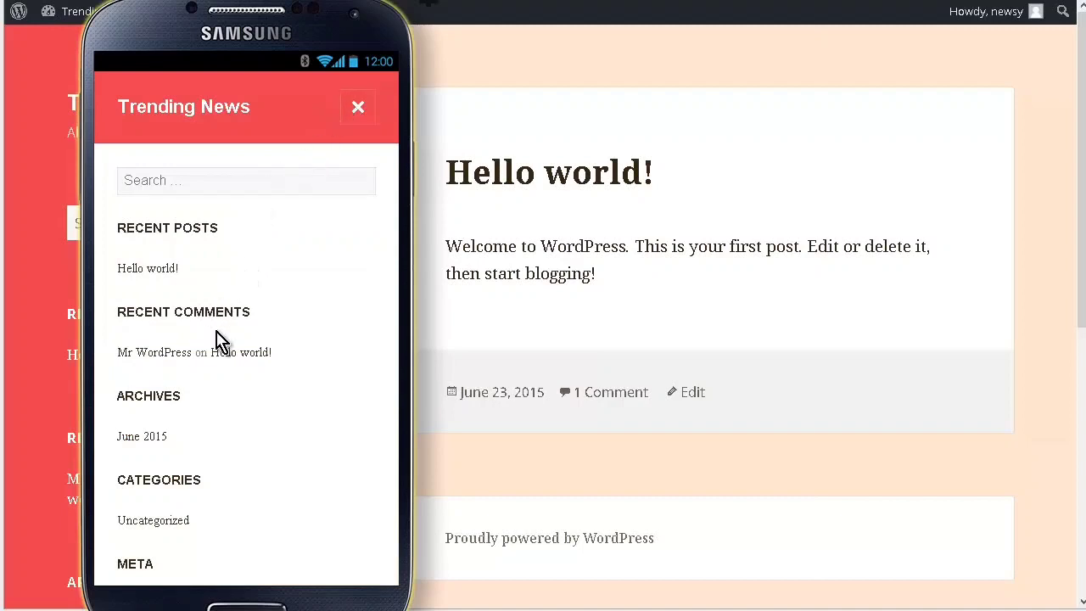
{"action": "left_click", "coordinate": [159, 448]}
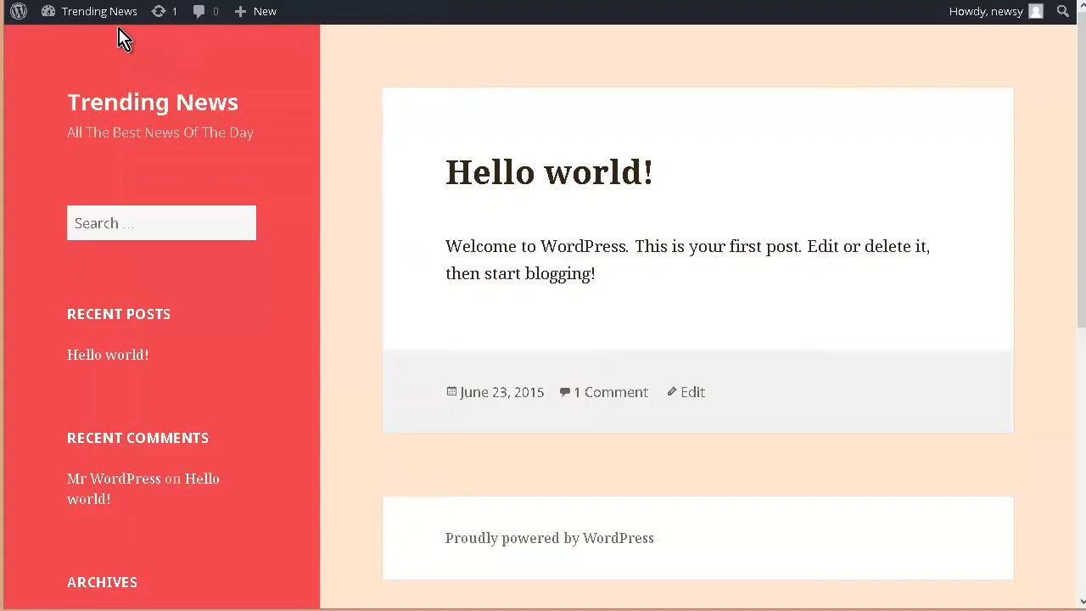
Step: Return to the dashboard and move the "Hello world!" post to the trash
{"action": "mouse_move", "coordinate": [113, 17]}
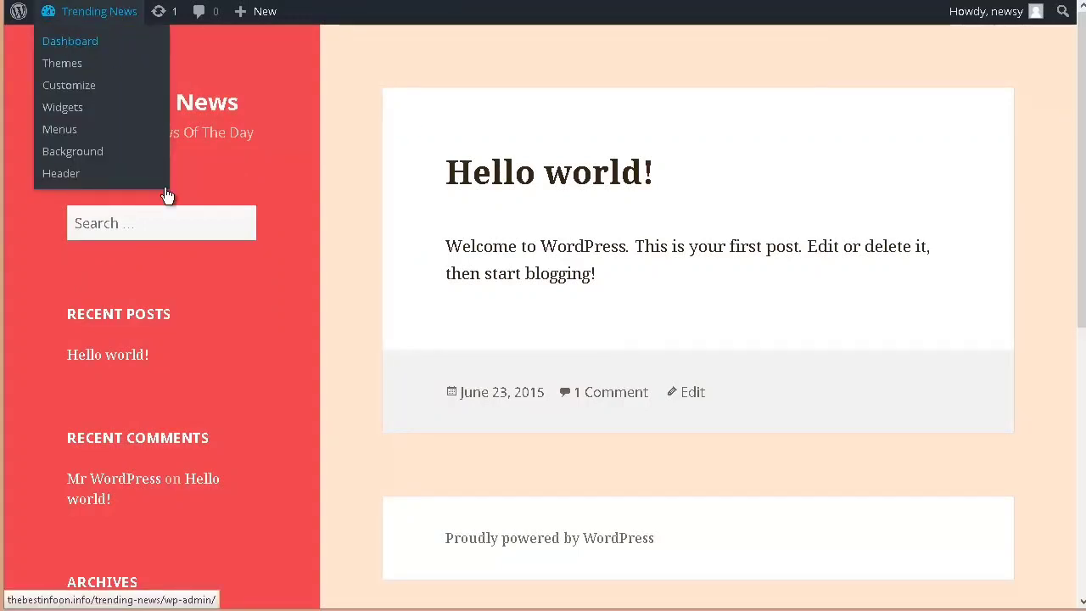
{"action": "left_click", "coordinate": [73, 41]}
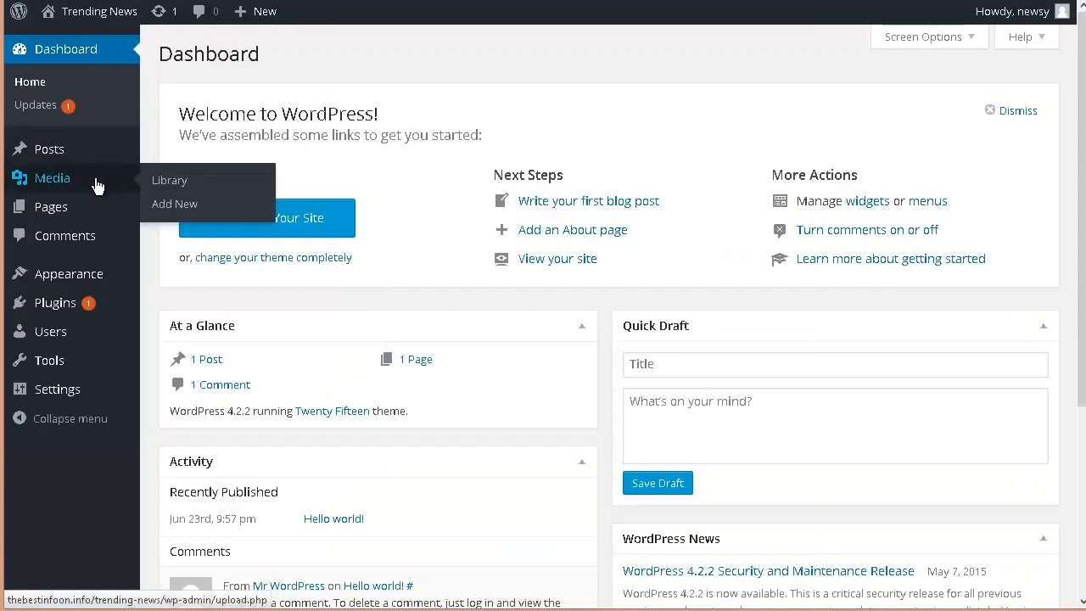
{"action": "mouse_move", "coordinate": [49, 157]}
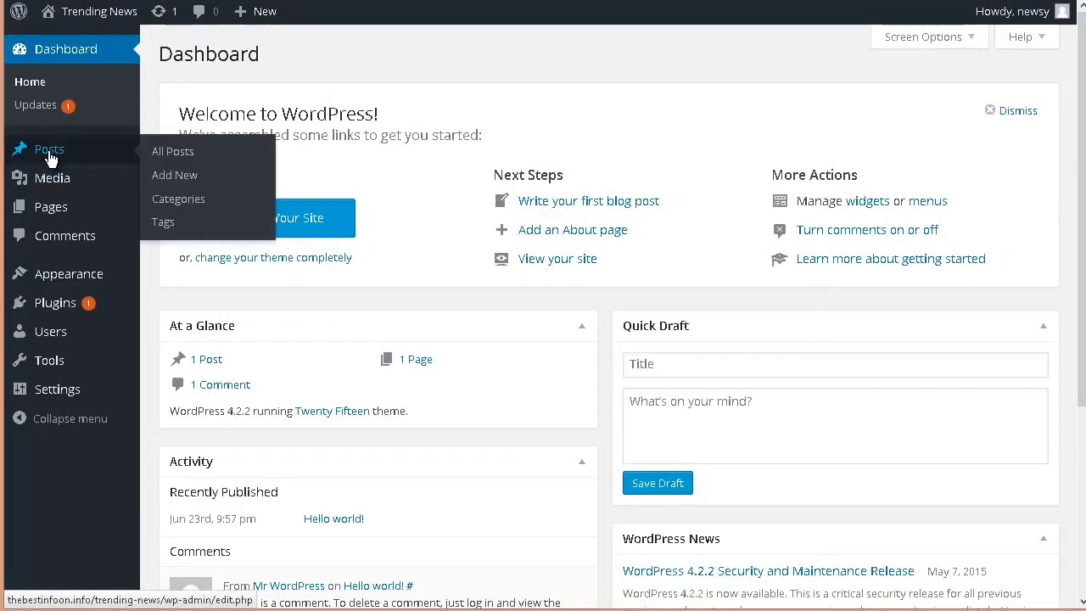
{"action": "left_click", "coordinate": [162, 151]}
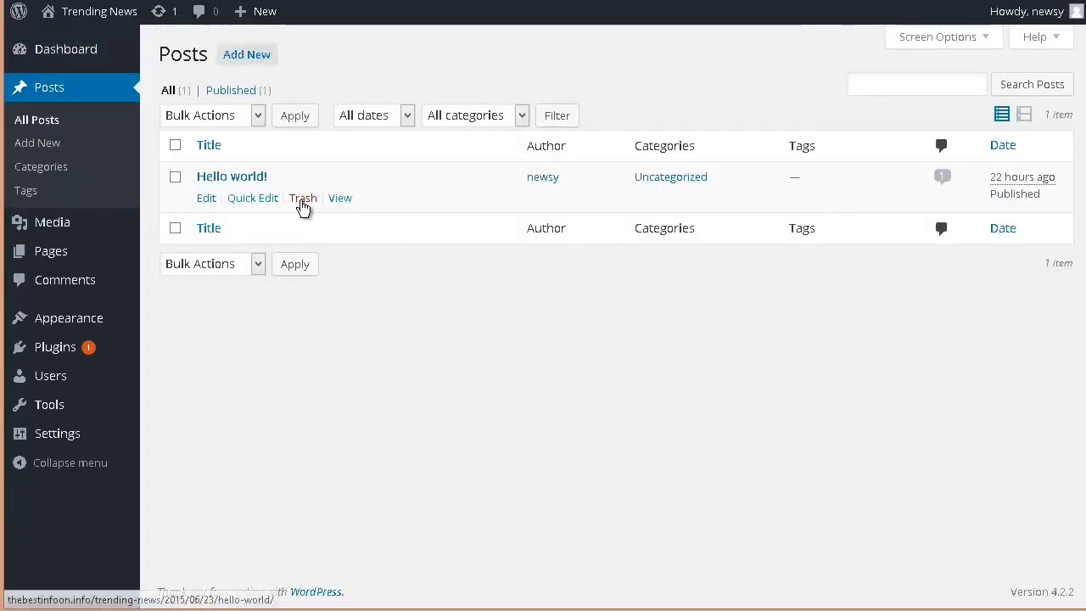
{"action": "left_click", "coordinate": [304, 201]}
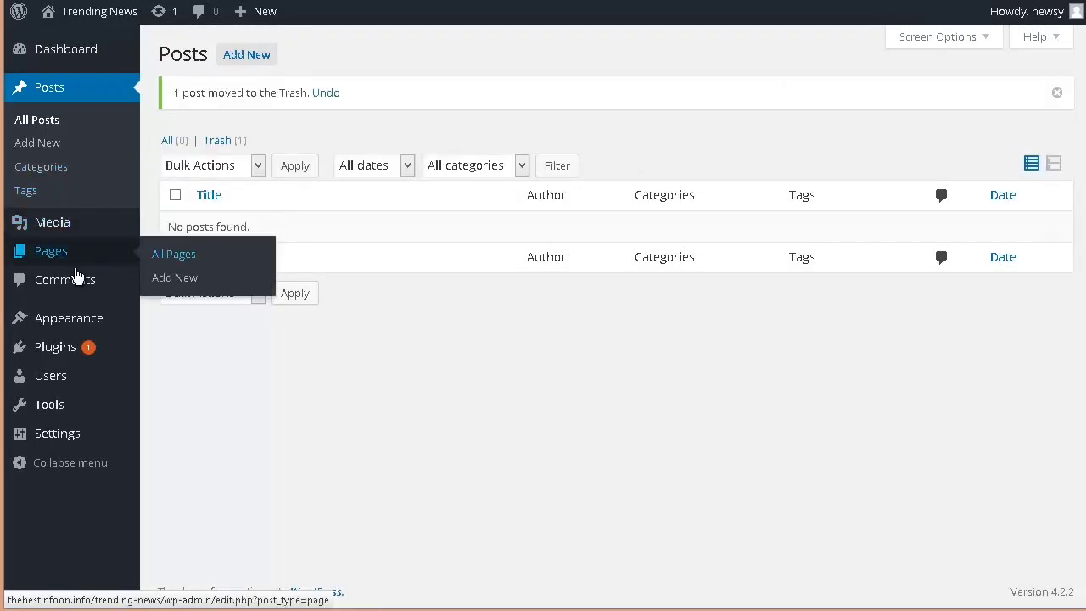
Step: Move the page titled "Sample Page" to the trash
{"action": "mouse_move", "coordinate": [102, 259]}
{"action": "left_click", "coordinate": [185, 263]}
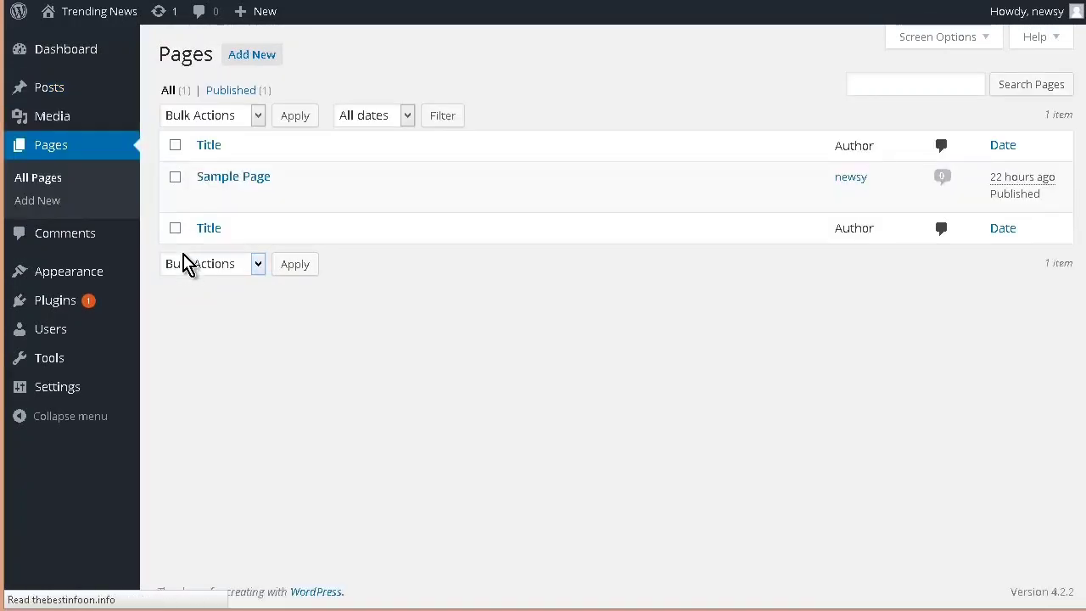
{"action": "left_click", "coordinate": [304, 199]}
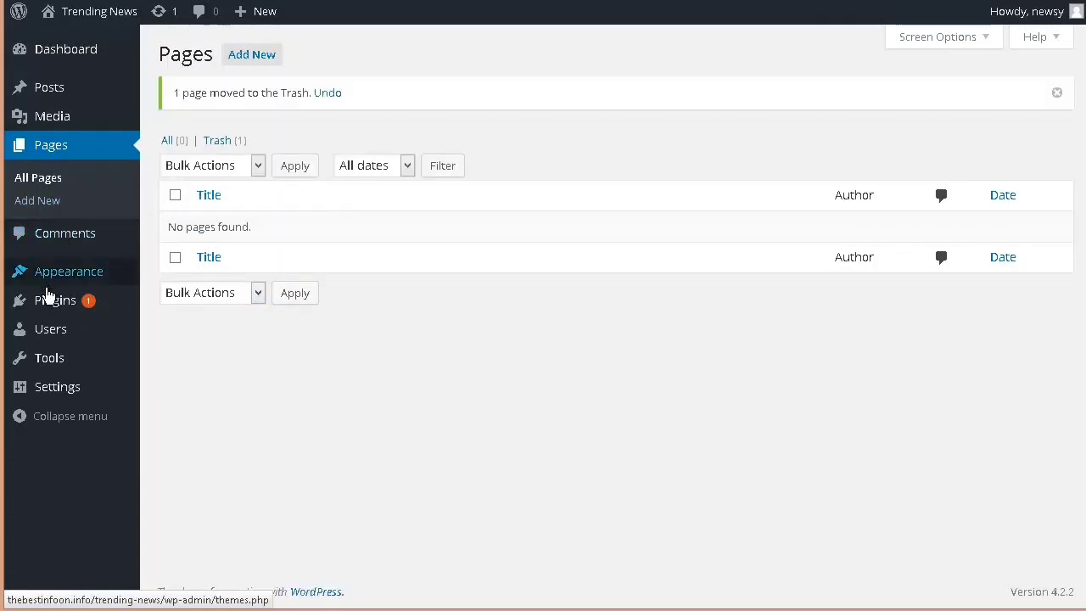
Step: Update the installed Akismet plugin to version 3.1.2 and activate it
{"action": "mouse_move", "coordinate": [58, 308]}
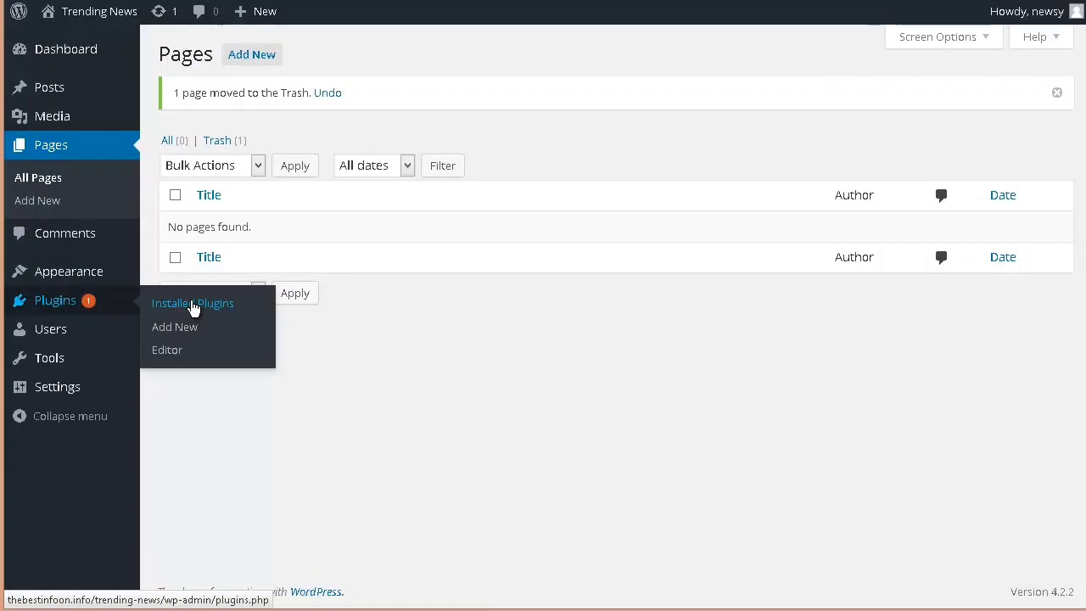
{"action": "left_click", "coordinate": [194, 307]}
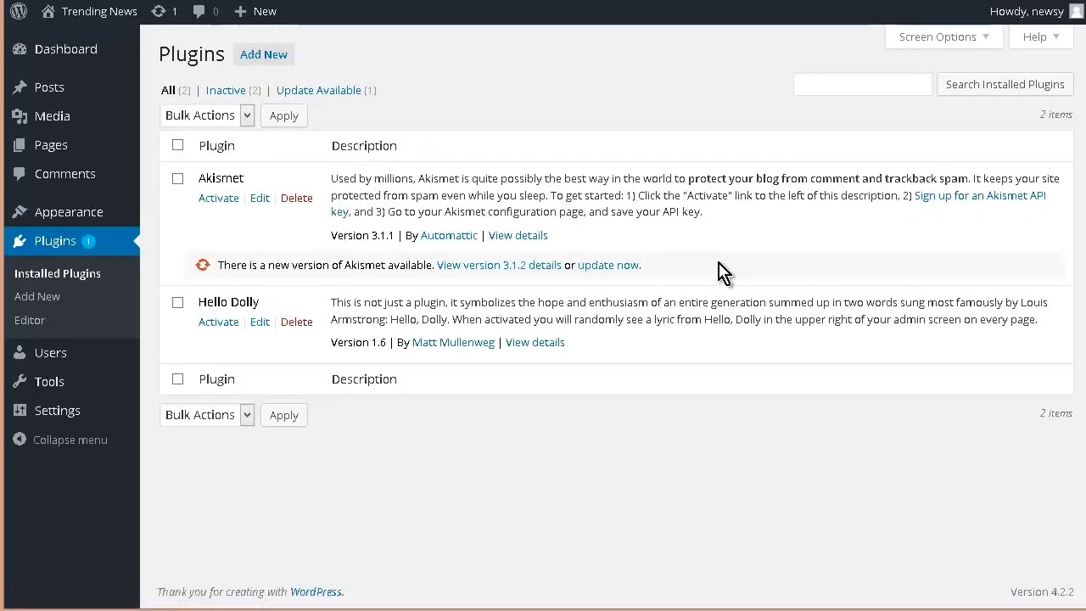
{"action": "left_click", "coordinate": [604, 266]}
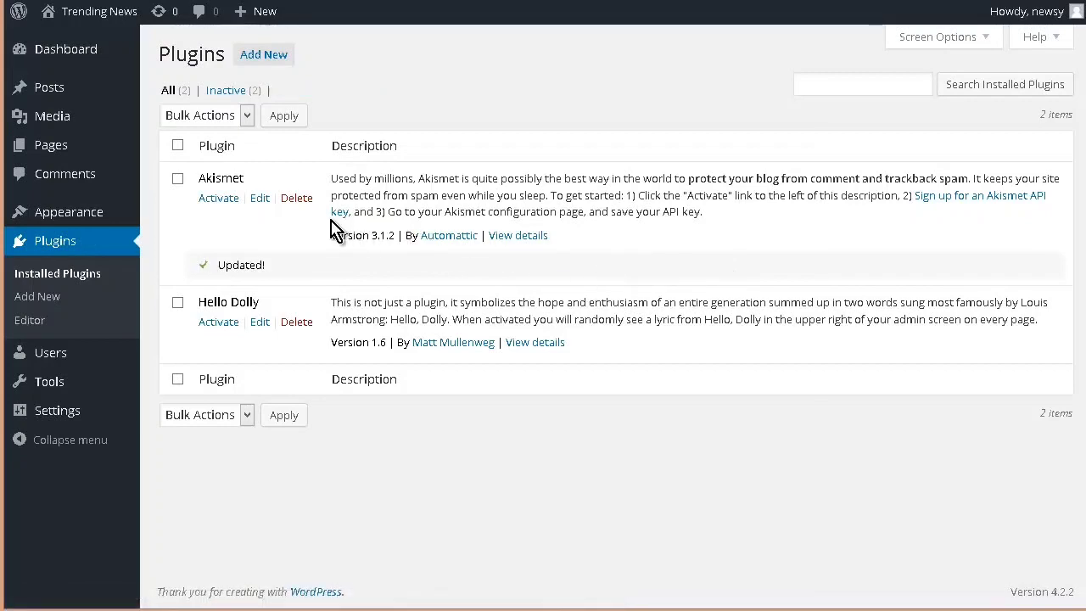
{"action": "left_click", "coordinate": [220, 201]}
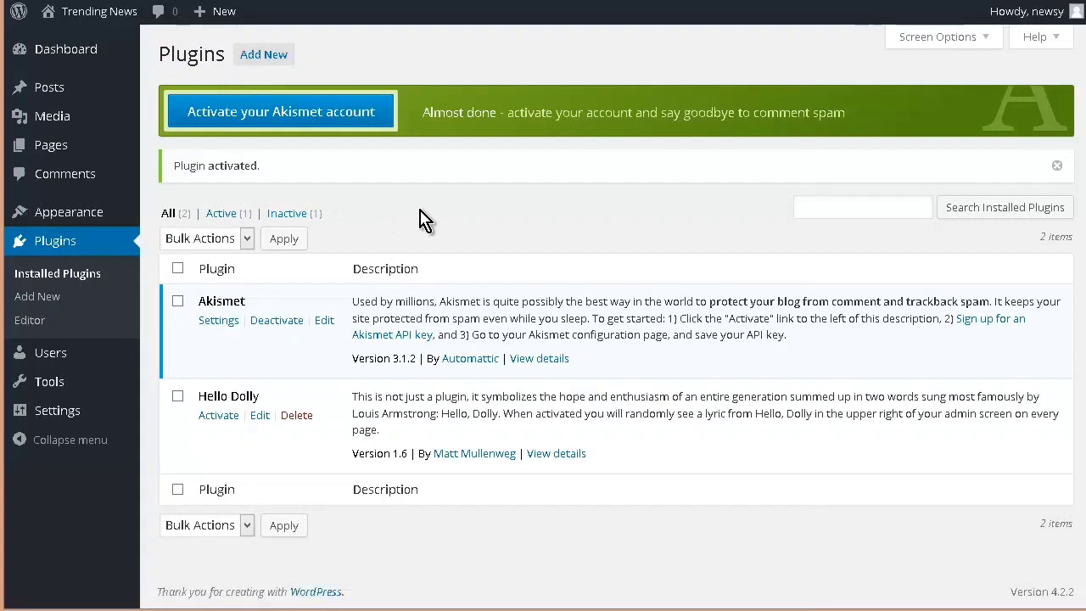
Step: Start the Akismet API key request, approve login with the existing WordPress.com account, and view the available plans
{"action": "left_click", "coordinate": [323, 115]}
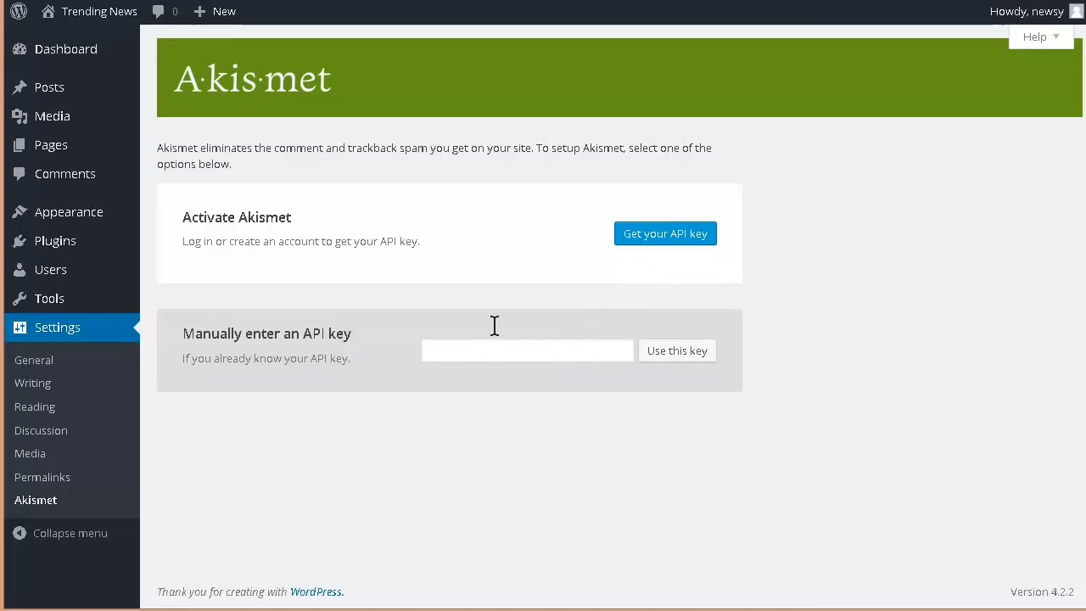
{"action": "left_click", "coordinate": [684, 240]}
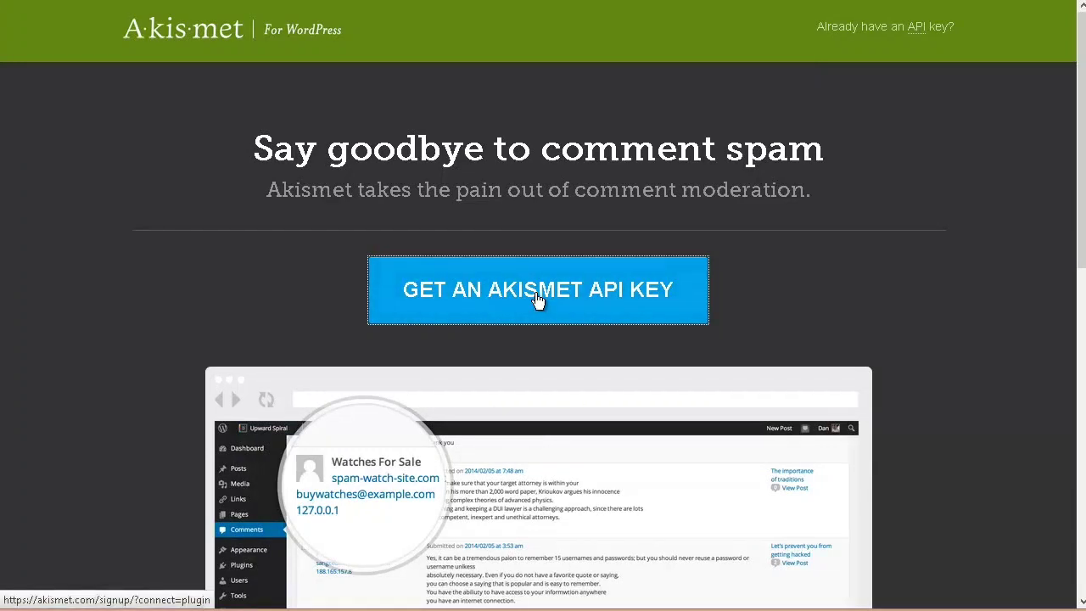
{"action": "left_click", "coordinate": [743, 426]}
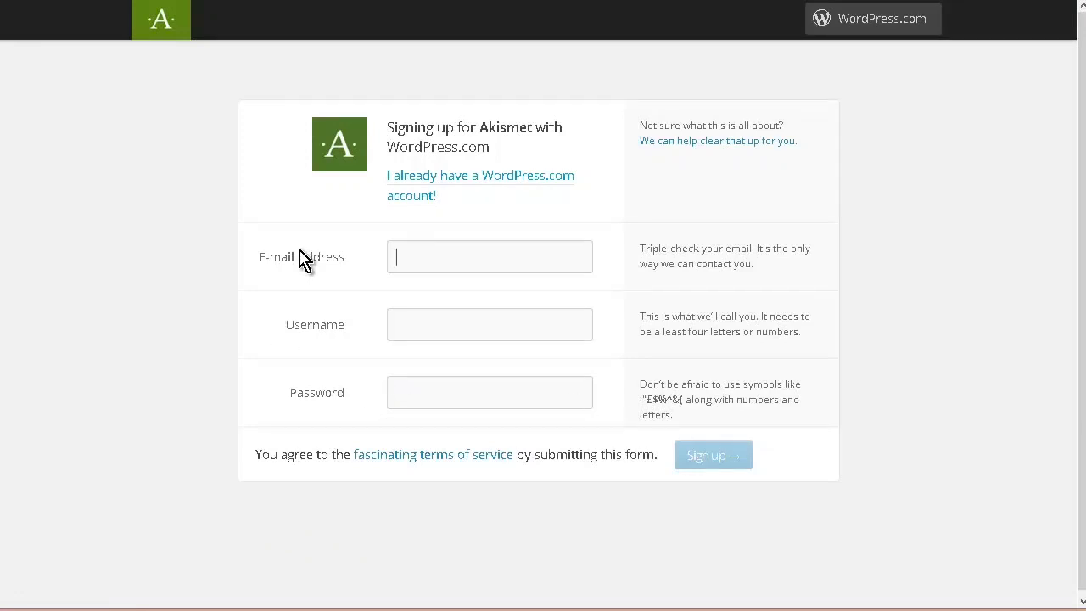
{"action": "left_click", "coordinate": [512, 184]}
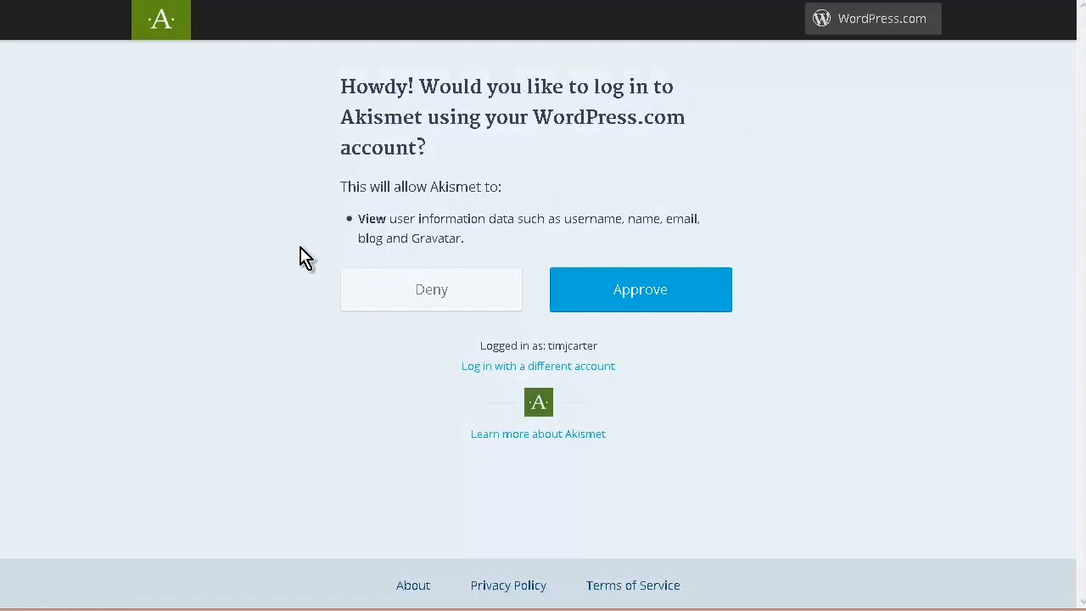
{"action": "left_click", "coordinate": [642, 294]}
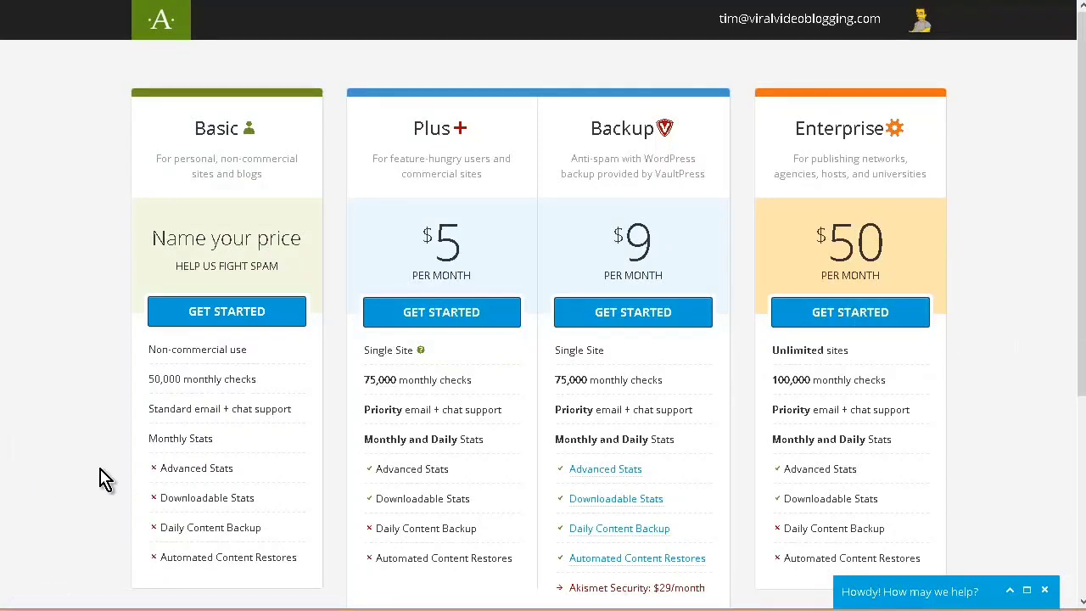
{"action": "scroll", "coordinate": [472, 540], "scroll_direction": "down", "scroll_amount": 2}
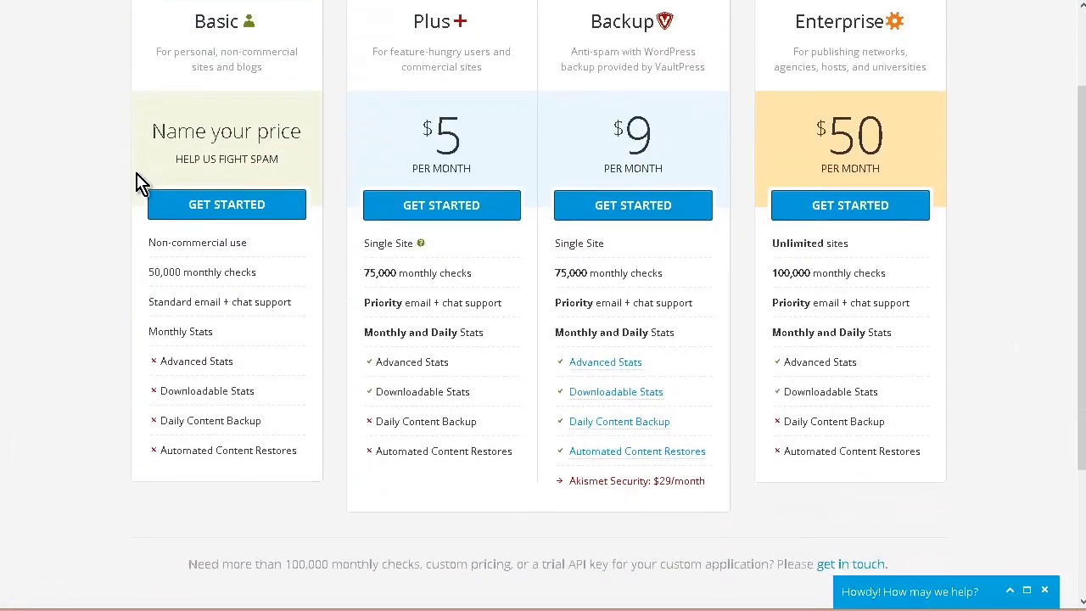
Step: Choose the Basic name-your-price plan for Akismet
{"action": "left_click", "coordinate": [223, 206]}
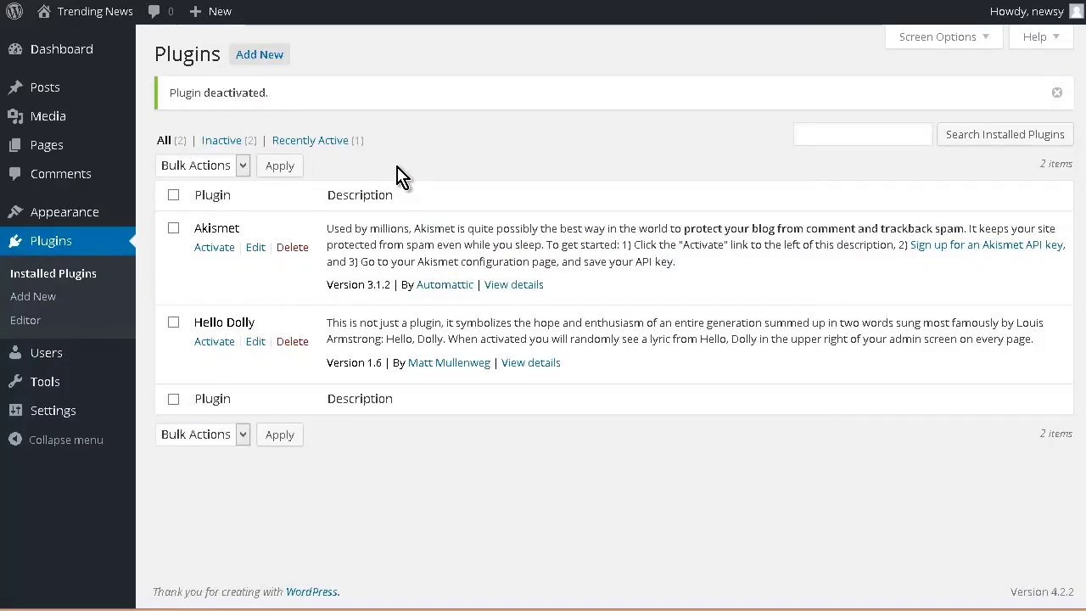
Step: Install and activate All in One SEO Pack from the popular plugins, and dismiss its welcome notice
{"action": "left_click", "coordinate": [271, 59]}
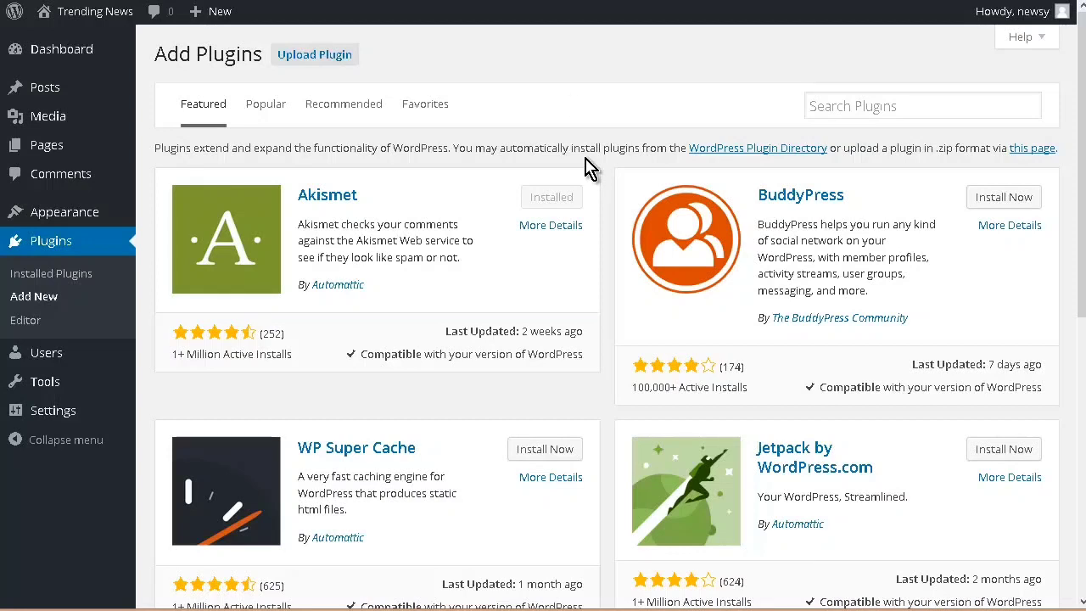
{"action": "left_click", "coordinate": [270, 113]}
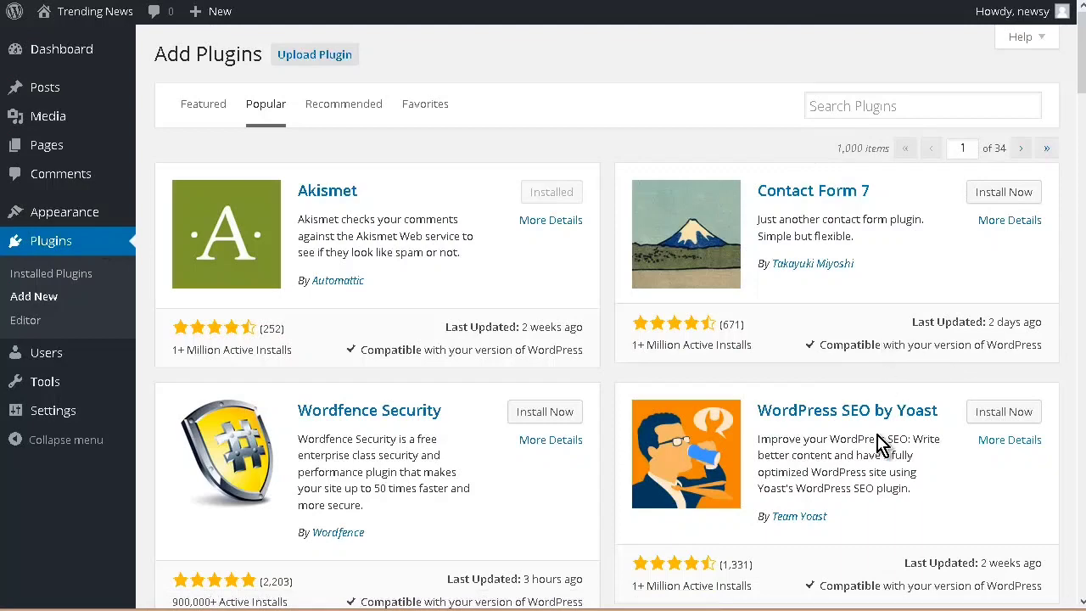
{"action": "scroll", "coordinate": [881, 442], "scroll_direction": "down", "scroll_amount": 4}
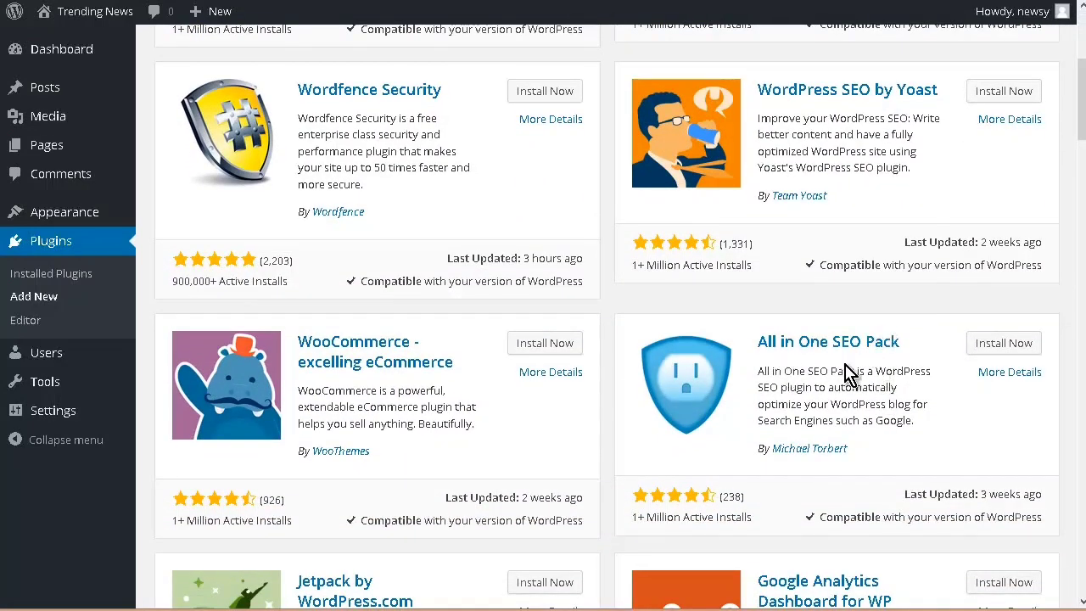
{"action": "left_click", "coordinate": [1004, 343]}
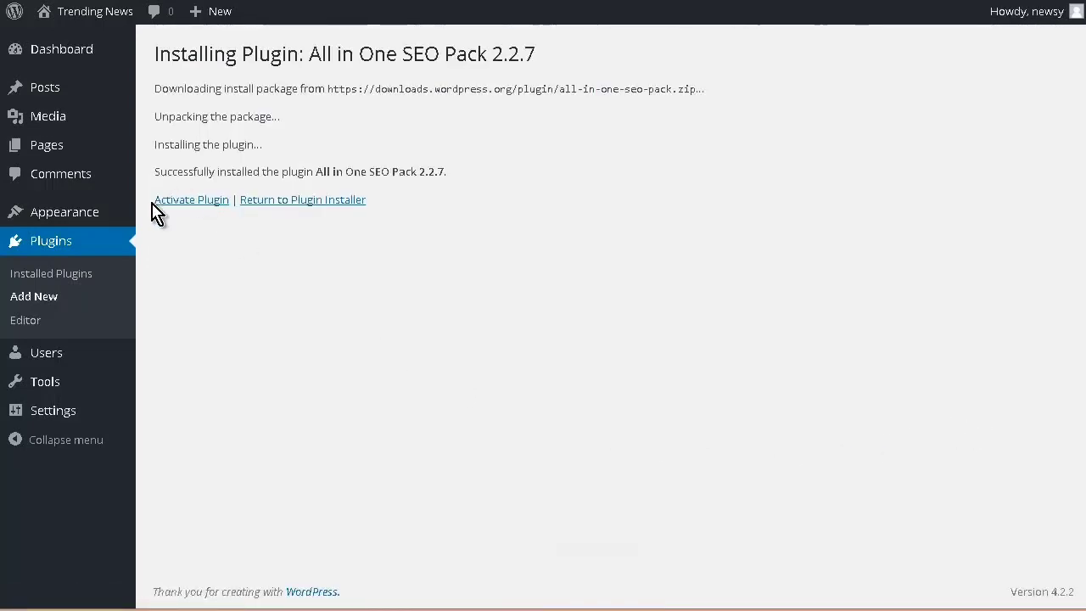
{"action": "left_click", "coordinate": [180, 205]}
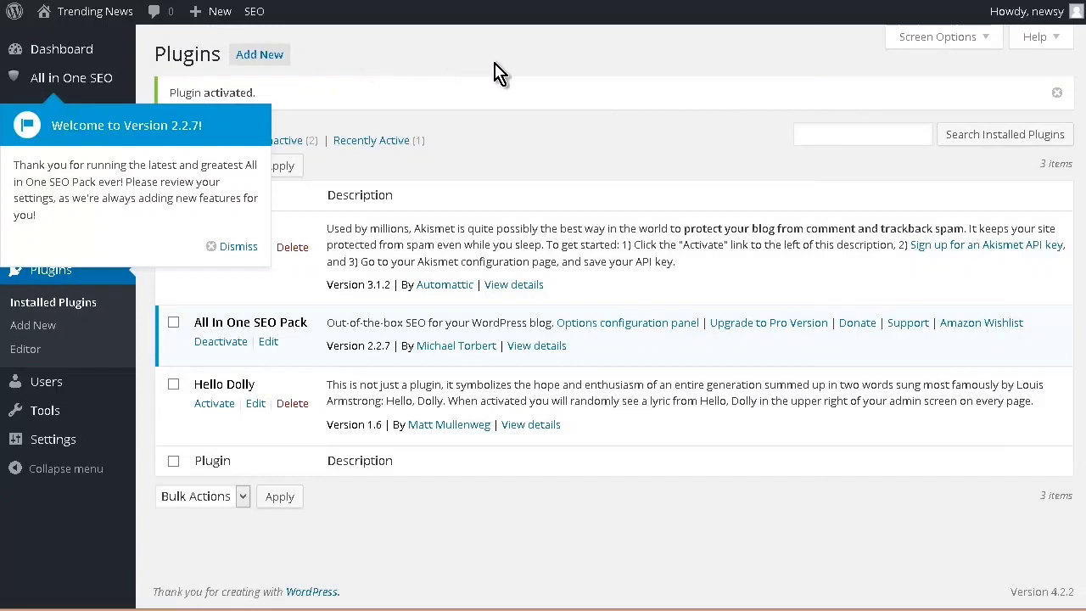
{"action": "left_click", "coordinate": [236, 246]}
Step: Find Google XML Sitemaps among the popular plugins, then install and activate it
{"action": "left_click", "coordinate": [260, 54]}
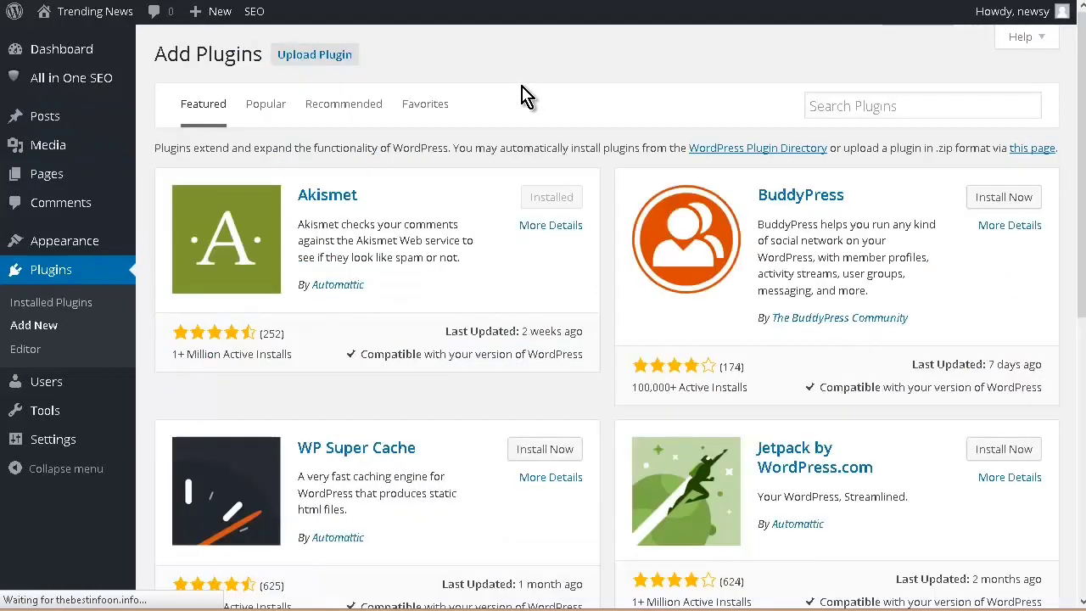
{"action": "left_click", "coordinate": [254, 109]}
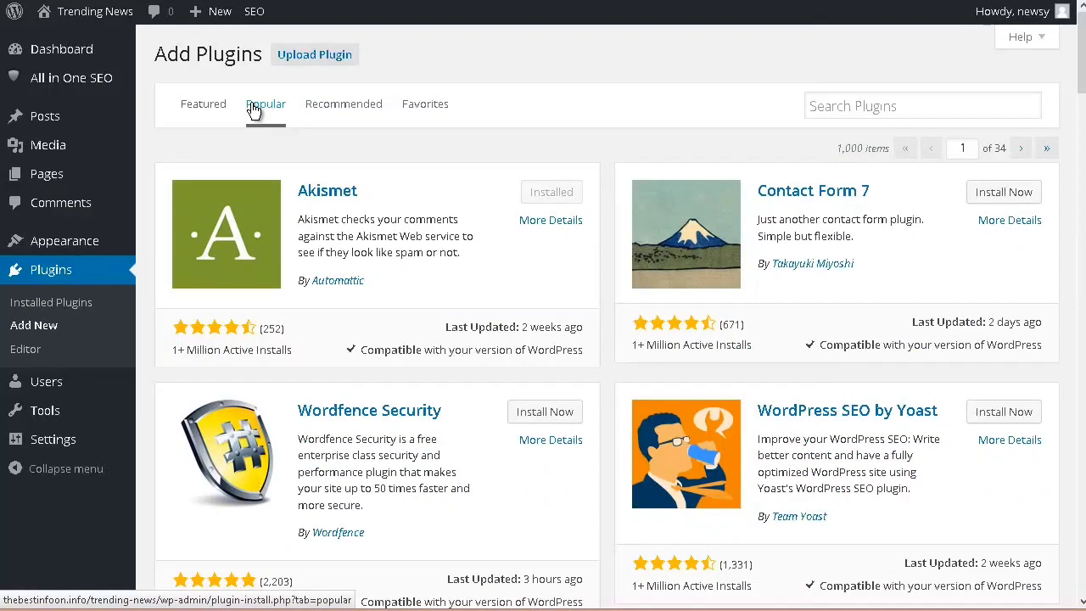
{"action": "scroll", "coordinate": [254, 110], "scroll_direction": "down", "scroll_amount": 5}
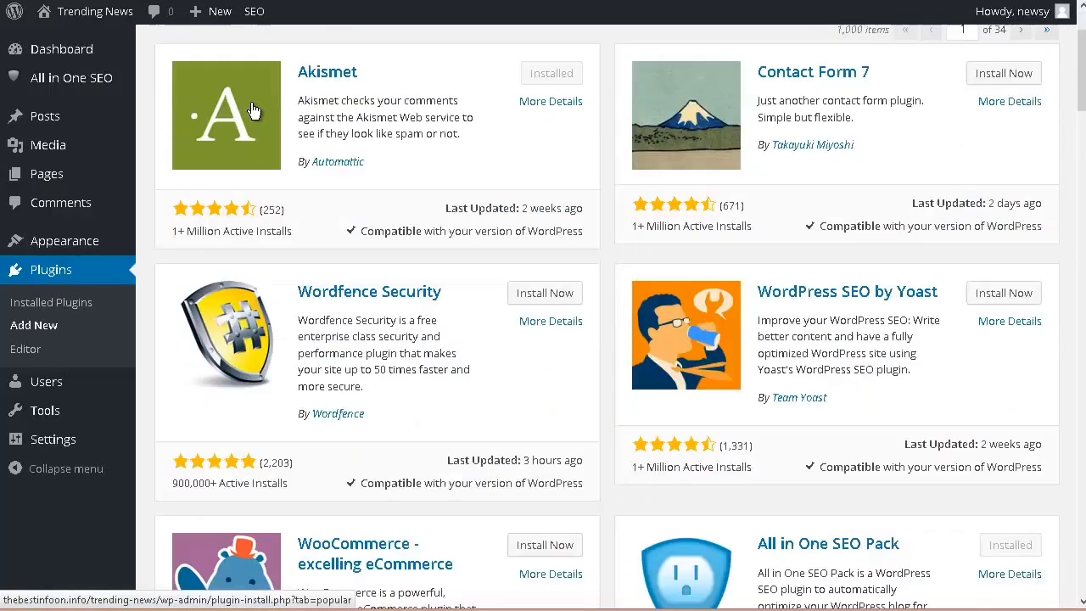
{"action": "scroll", "coordinate": [254, 111], "scroll_direction": "down", "scroll_amount": 9}
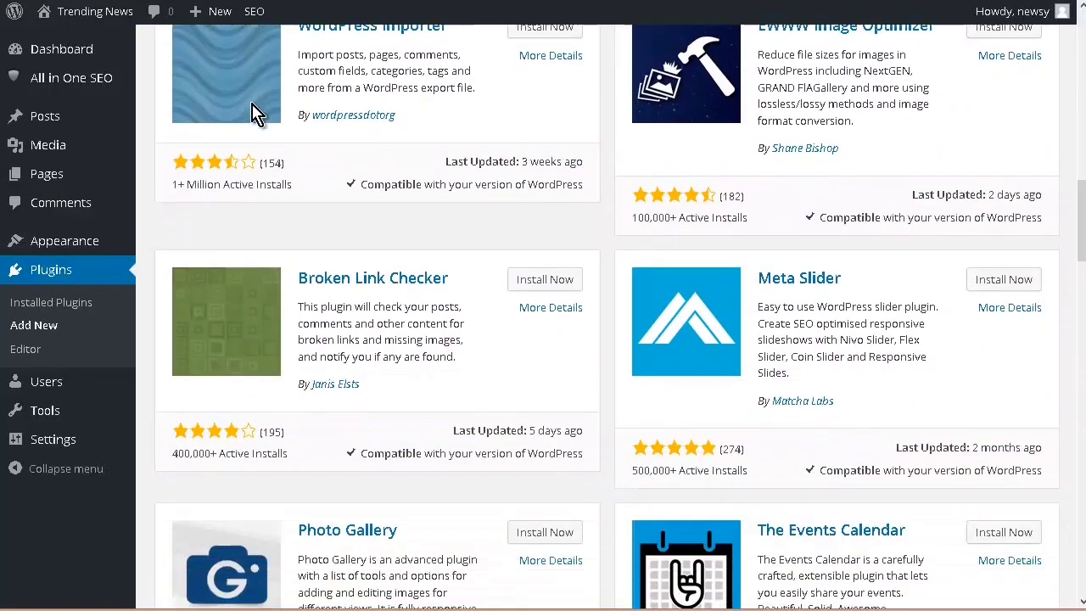
{"action": "scroll", "coordinate": [253, 110], "scroll_direction": "down", "scroll_amount": 7}
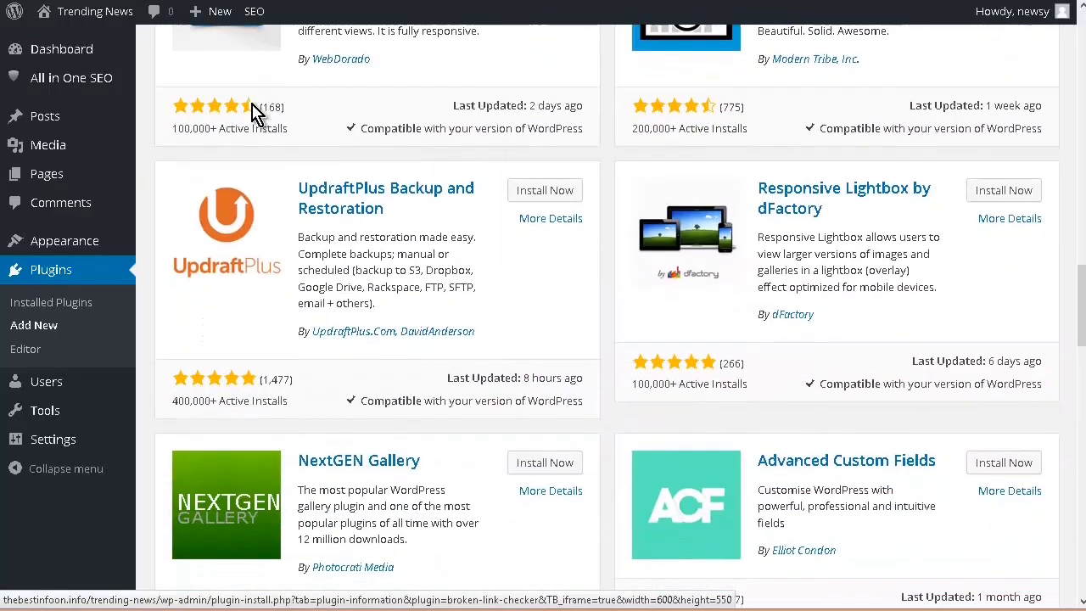
{"action": "scroll", "coordinate": [254, 110], "scroll_direction": "down", "scroll_amount": 6}
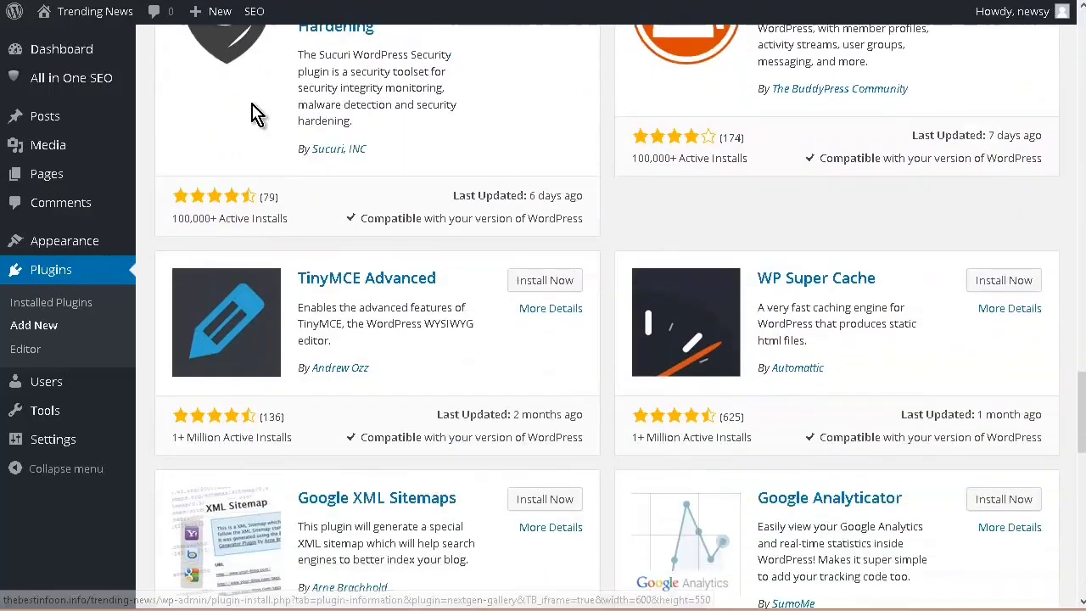
{"action": "scroll", "coordinate": [254, 111], "scroll_direction": "down", "scroll_amount": 4}
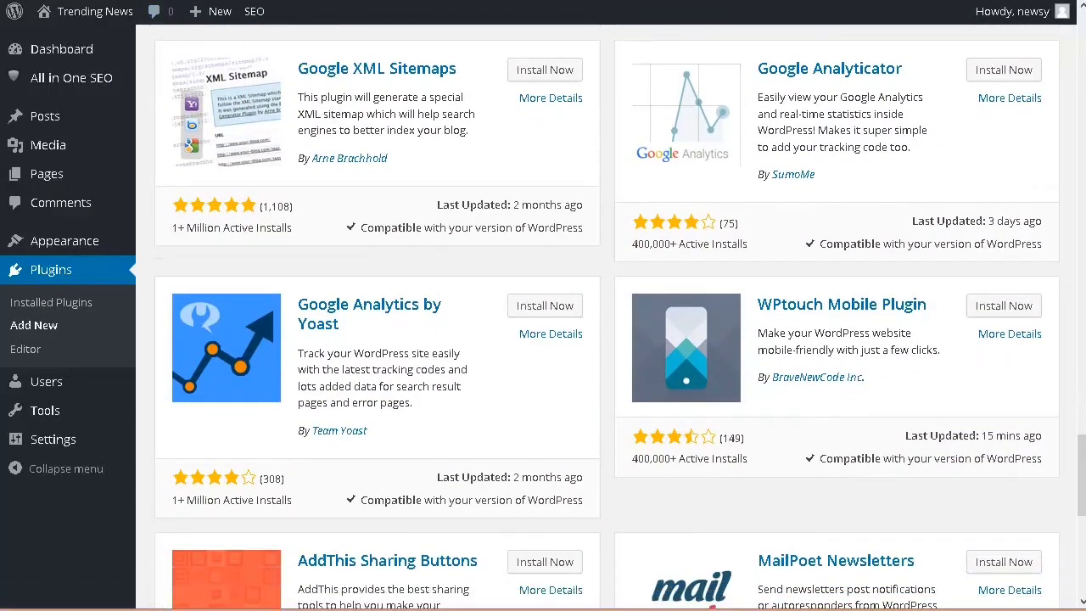
{"action": "left_click", "coordinate": [543, 71]}
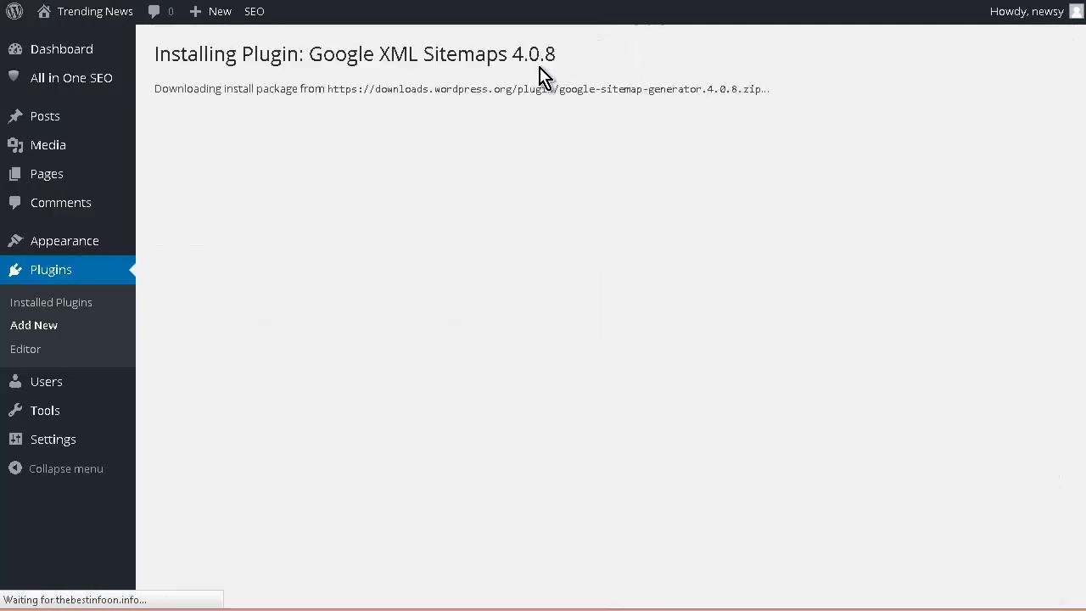
{"action": "left_click", "coordinate": [175, 208]}
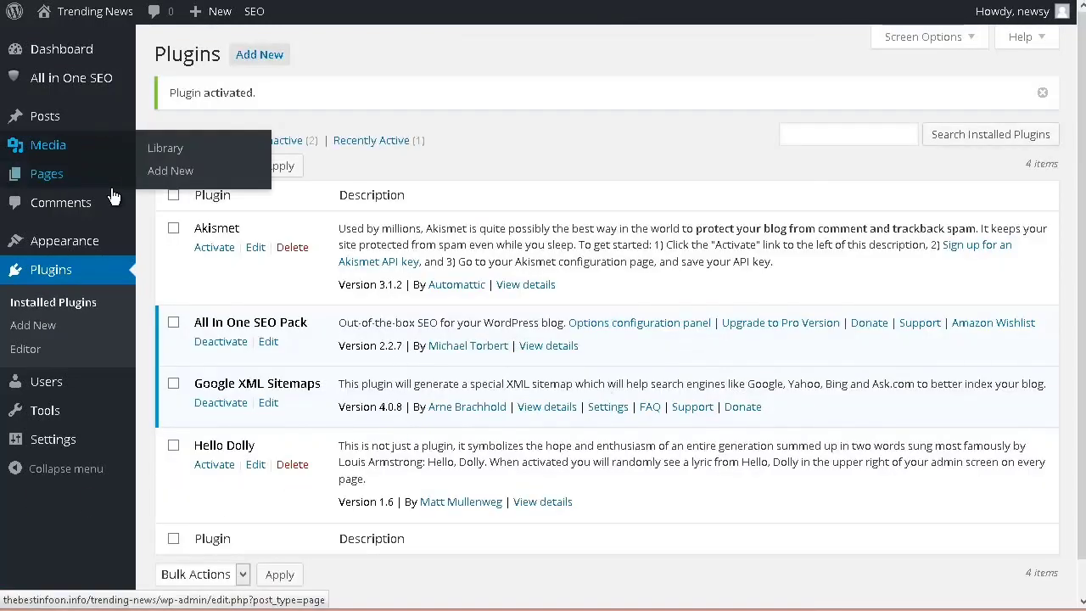
Step: Open the All in One SEO general settings and review the home page, keyword and title options
{"action": "mouse_move", "coordinate": [82, 84]}
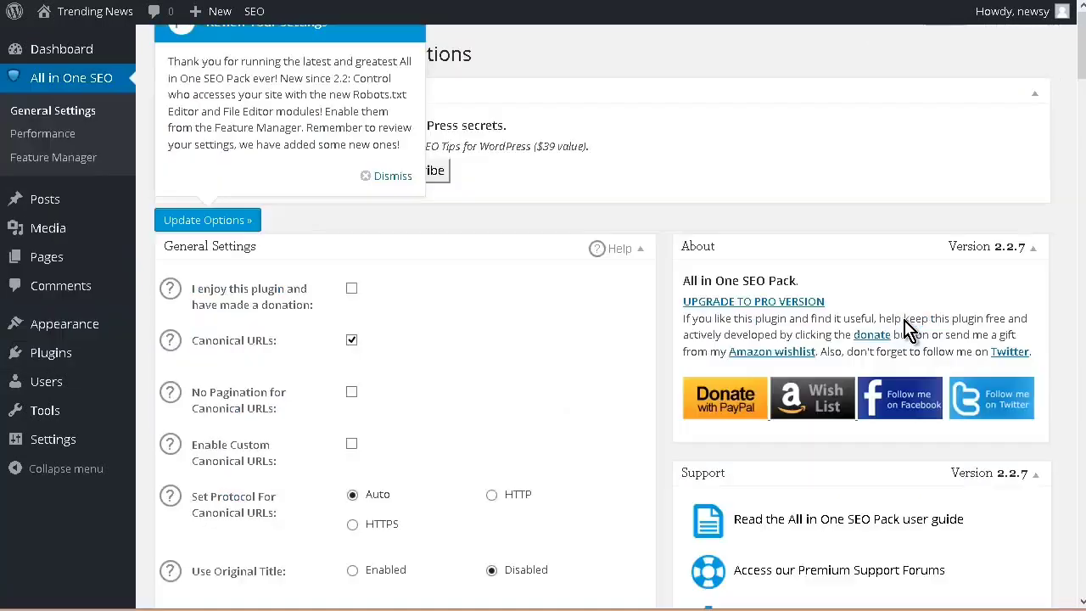
{"action": "scroll", "coordinate": [910, 327], "scroll_direction": "down", "scroll_amount": 3}
{"action": "scroll", "coordinate": [874, 322], "scroll_direction": "down", "scroll_amount": 2}
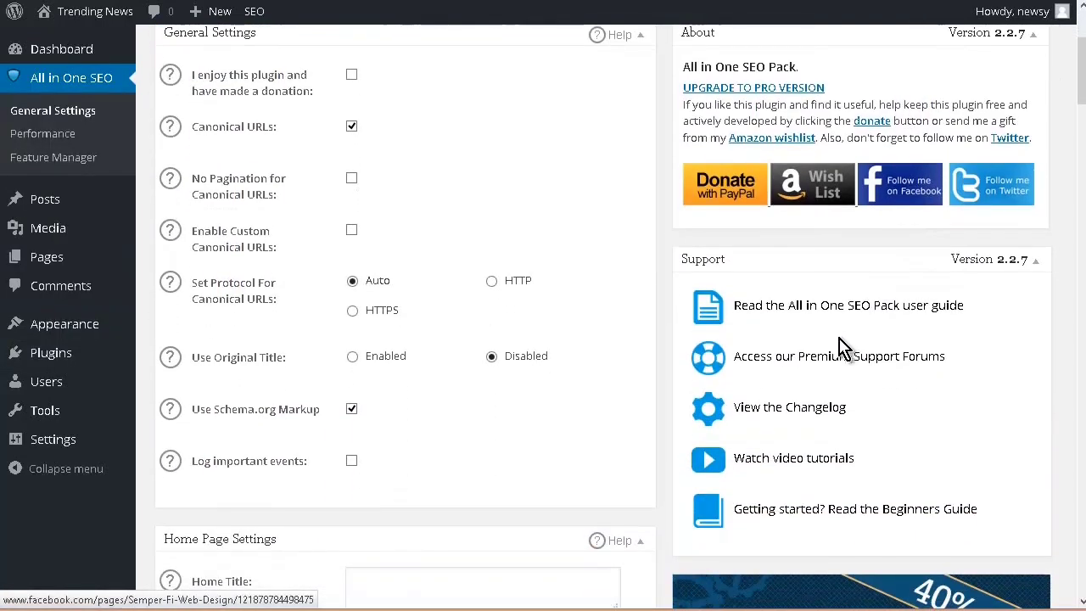
{"action": "scroll", "coordinate": [526, 306], "scroll_direction": "down", "scroll_amount": 3}
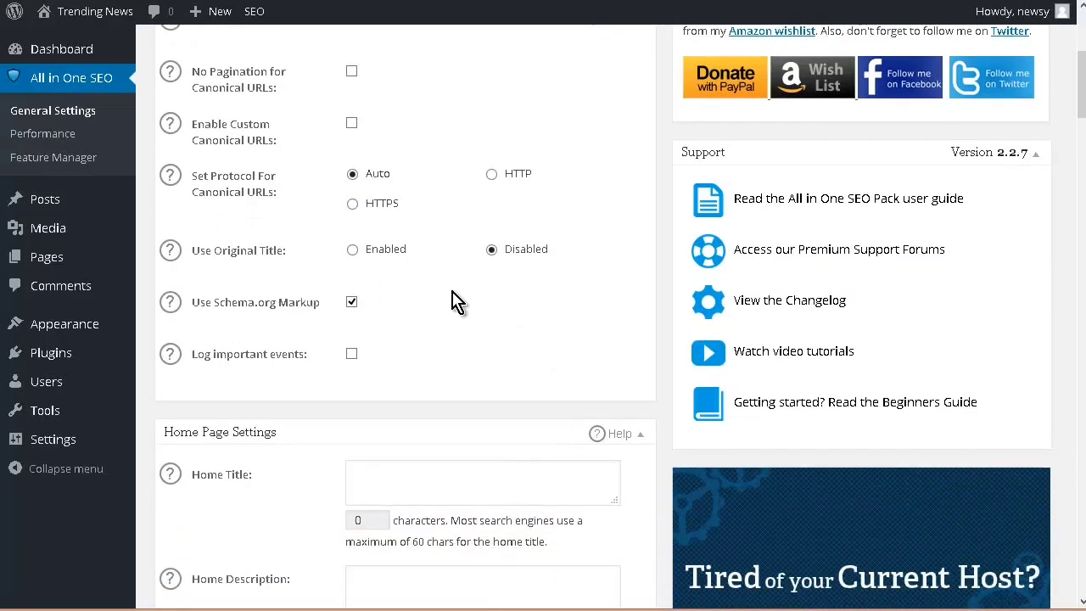
{"action": "scroll", "coordinate": [450, 301], "scroll_direction": "down", "scroll_amount": 5}
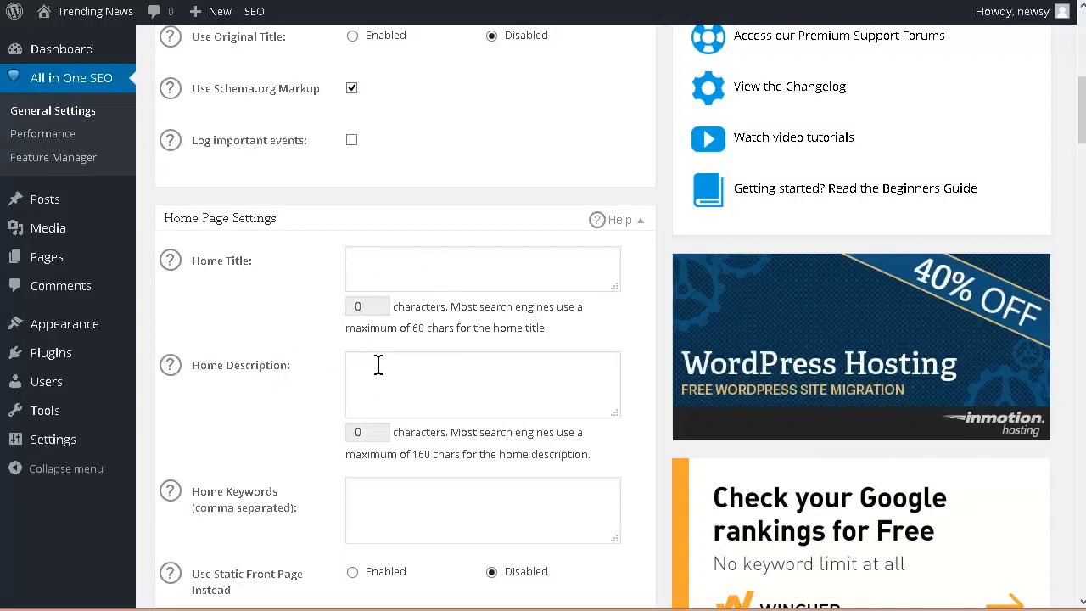
{"action": "scroll", "coordinate": [385, 364], "scroll_direction": "down", "scroll_amount": 2}
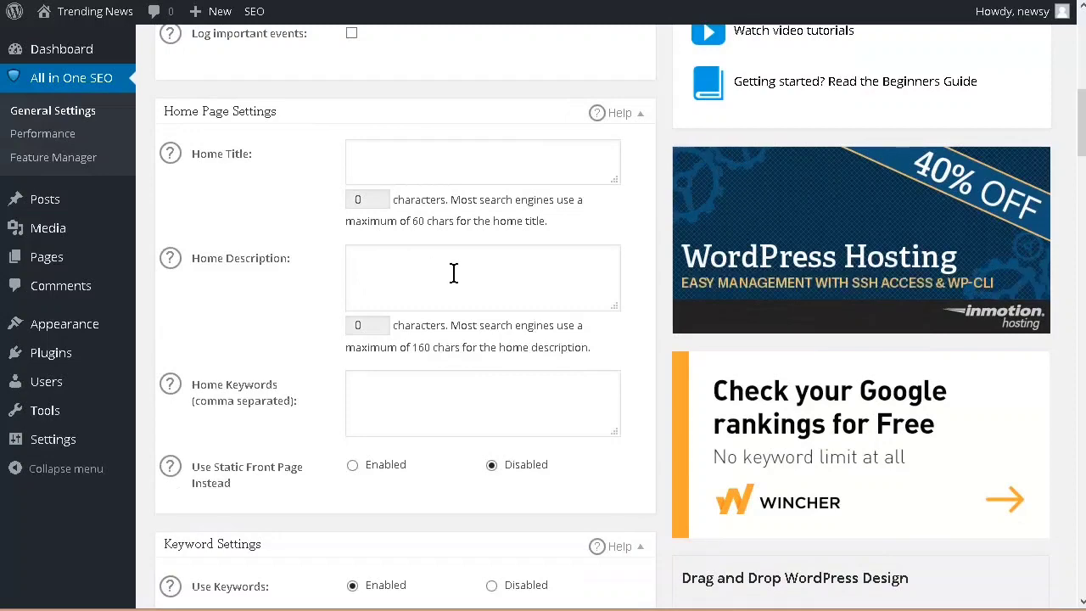
{"action": "scroll", "coordinate": [453, 272], "scroll_direction": "down", "scroll_amount": 2}
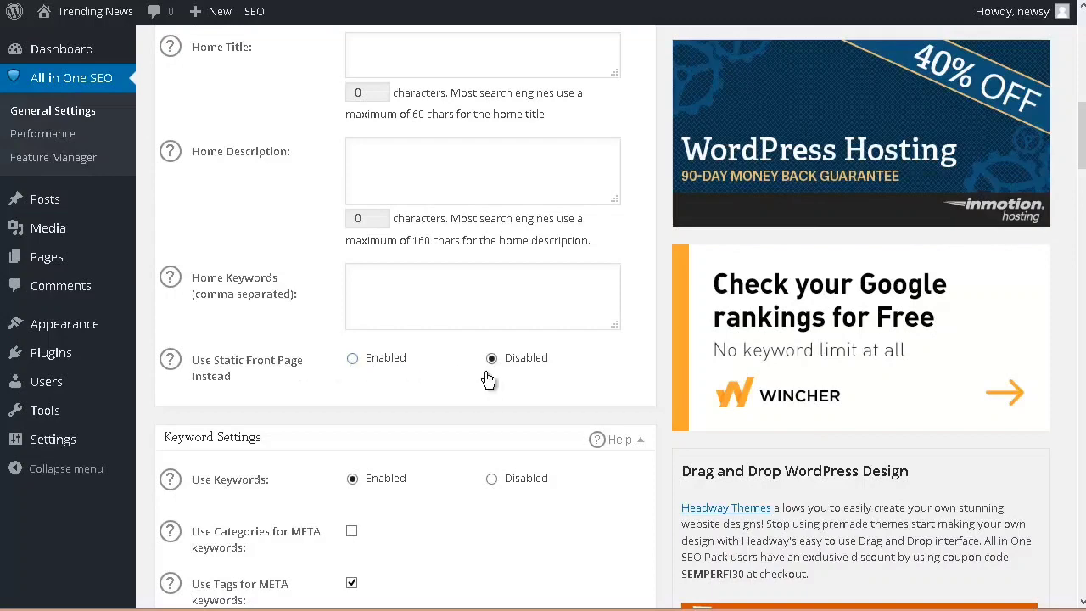
{"action": "scroll", "coordinate": [482, 370], "scroll_direction": "down", "scroll_amount": 5}
{"action": "scroll", "coordinate": [467, 356], "scroll_direction": "up", "scroll_amount": 1}
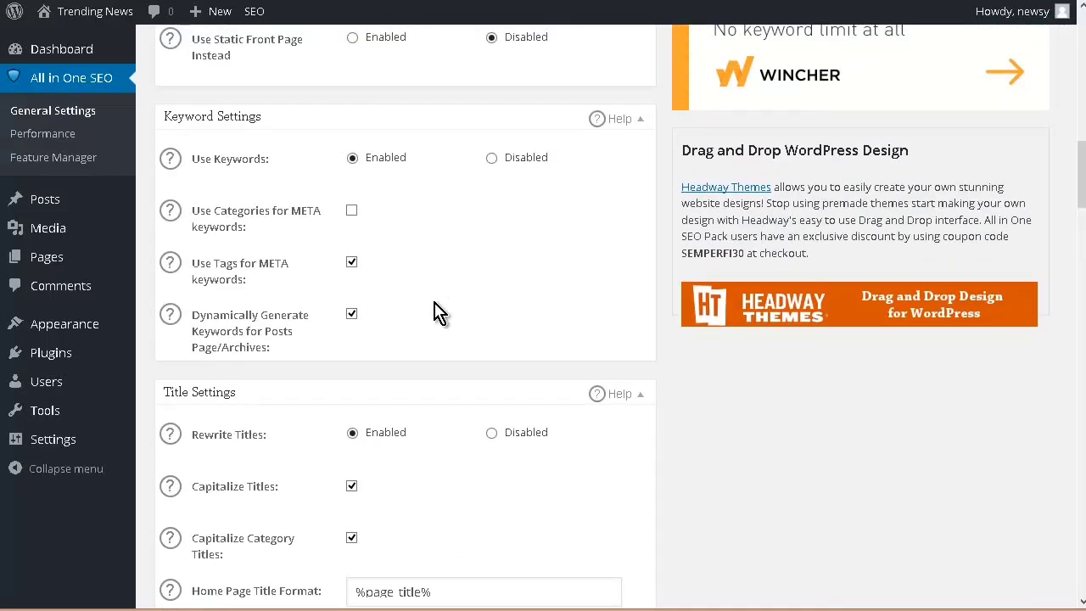
{"action": "scroll", "coordinate": [479, 348], "scroll_direction": "down", "scroll_amount": 1}
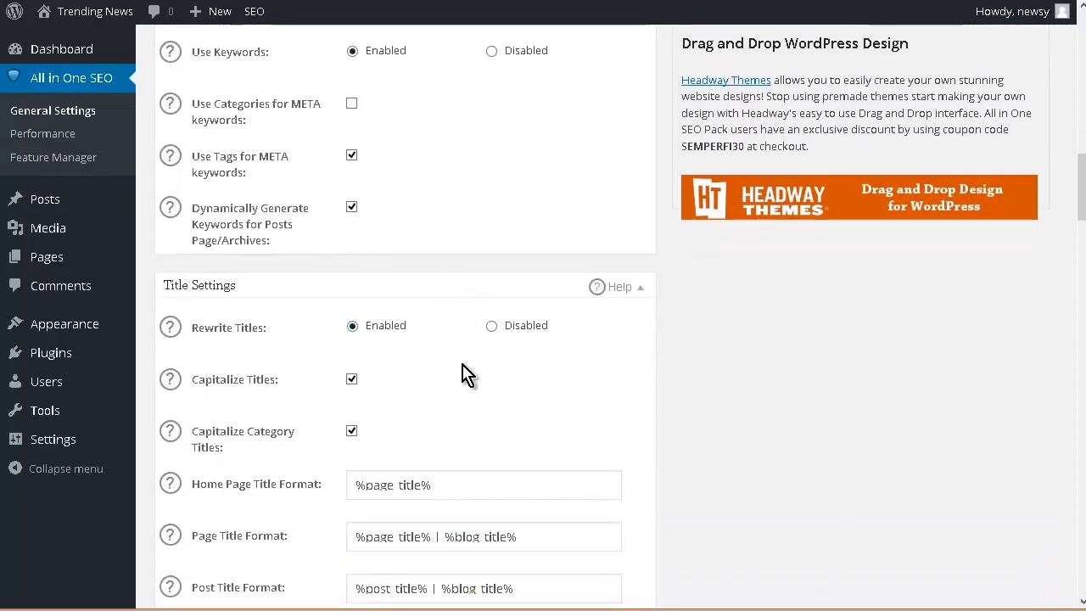
{"action": "scroll", "coordinate": [463, 377], "scroll_direction": "down", "scroll_amount": 1}
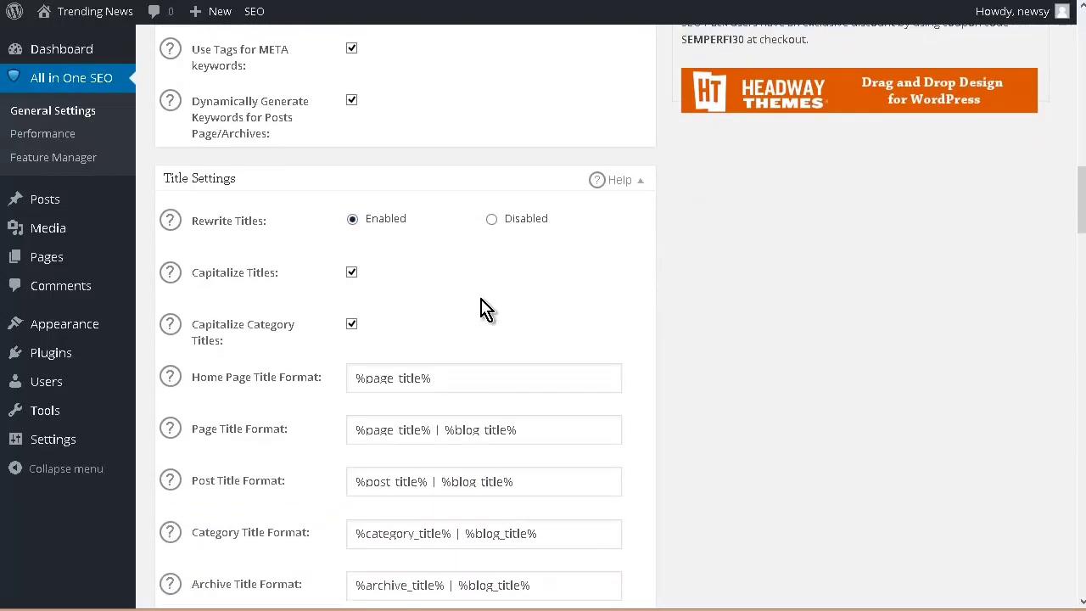
{"action": "scroll", "coordinate": [481, 309], "scroll_direction": "down", "scroll_amount": 1}
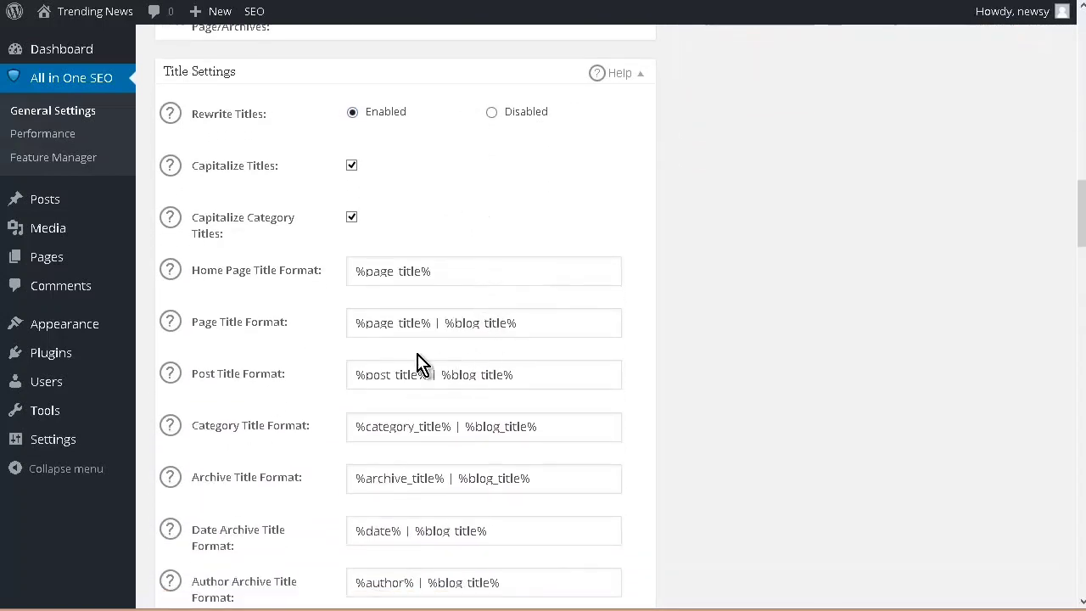
{"action": "scroll", "coordinate": [433, 318], "scroll_direction": "down", "scroll_amount": 1}
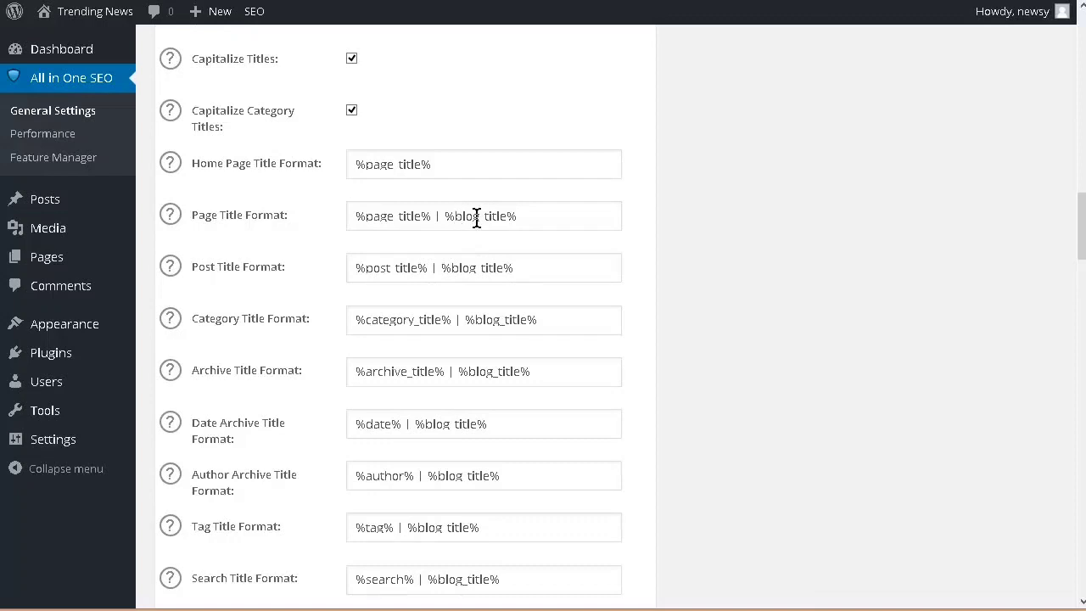
Step: Remove the blog title and its separator from the page, post, category and archive title formats, leaving only the item's own title variable
{"action": "left_click_drag", "start_coordinate": [436, 218], "coordinate": [844, 272]}
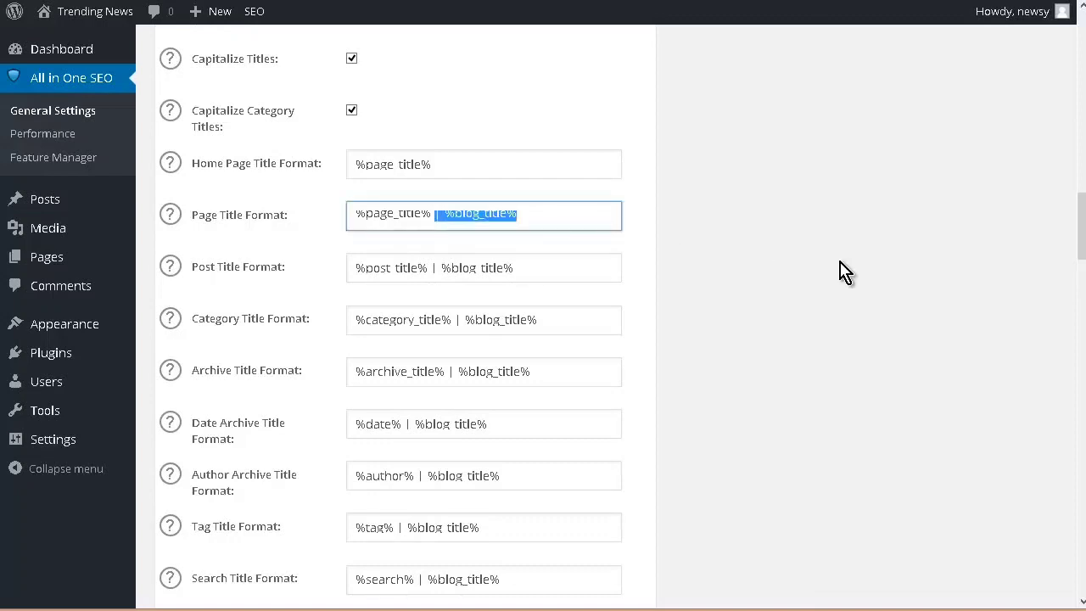
{"action": "key", "text": "BackSpace"}
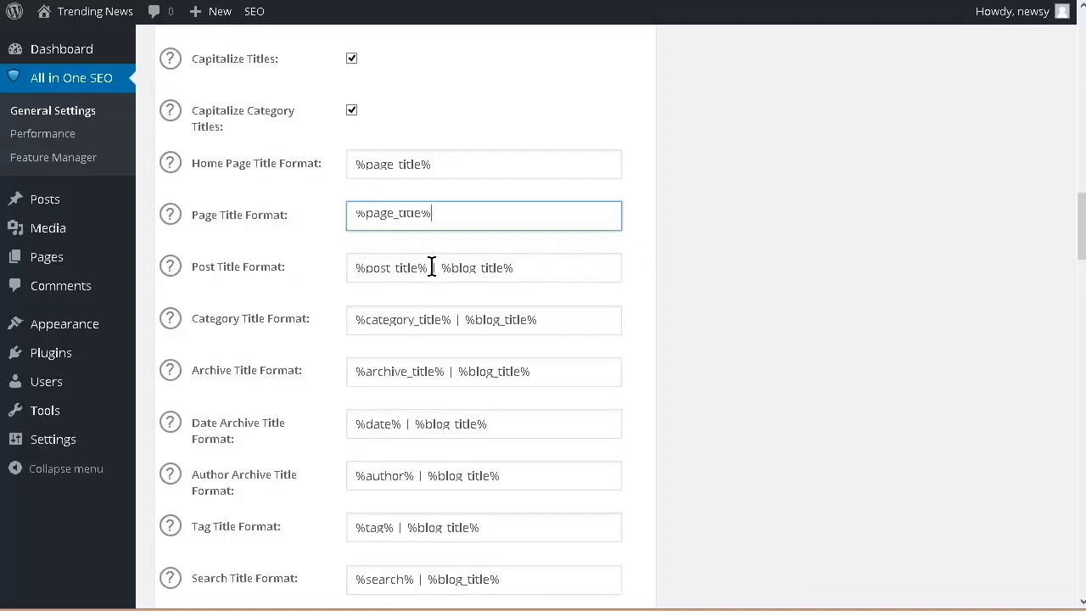
{"action": "left_click_drag", "start_coordinate": [432, 268], "coordinate": [984, 317]}
{"action": "key", "text": "BackSpace"}
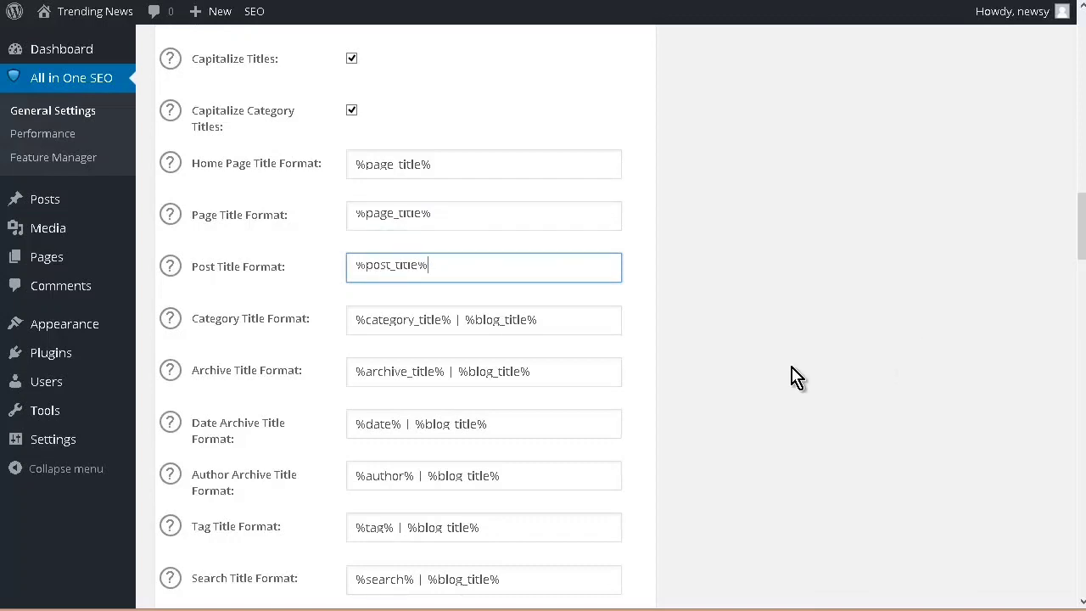
{"action": "left_click_drag", "start_coordinate": [874, 358], "coordinate": [970, 376]}
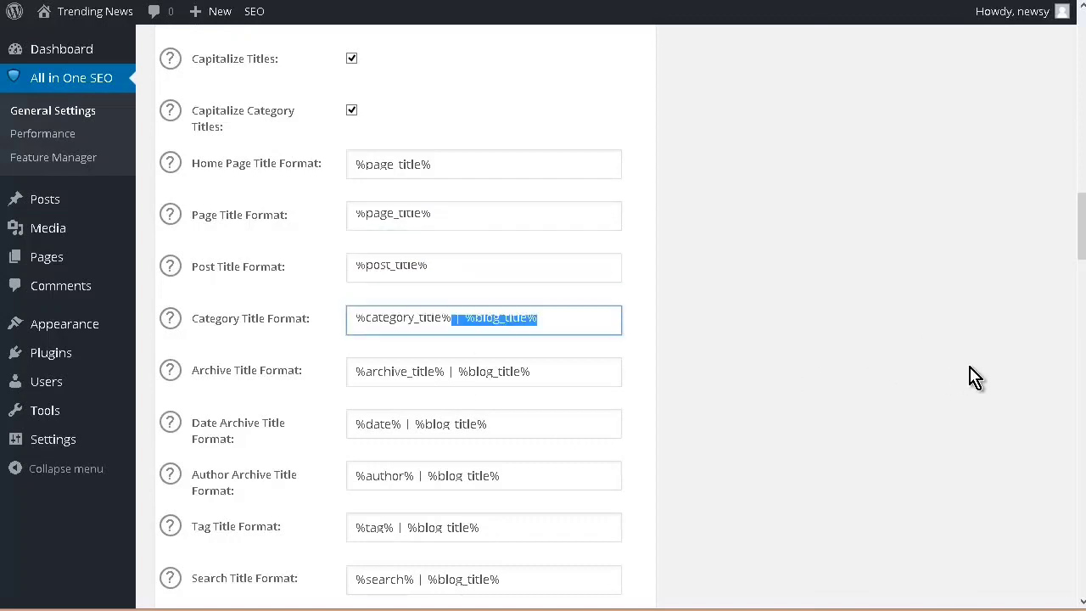
{"action": "key", "text": "BackSpace"}
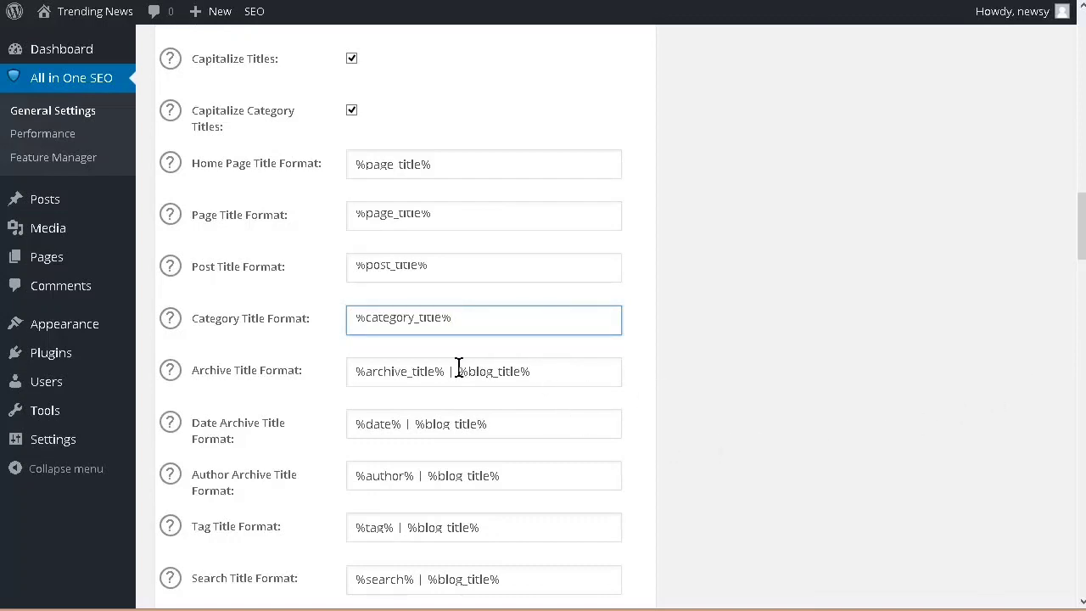
{"action": "left_click_drag", "start_coordinate": [446, 373], "coordinate": [594, 376]}
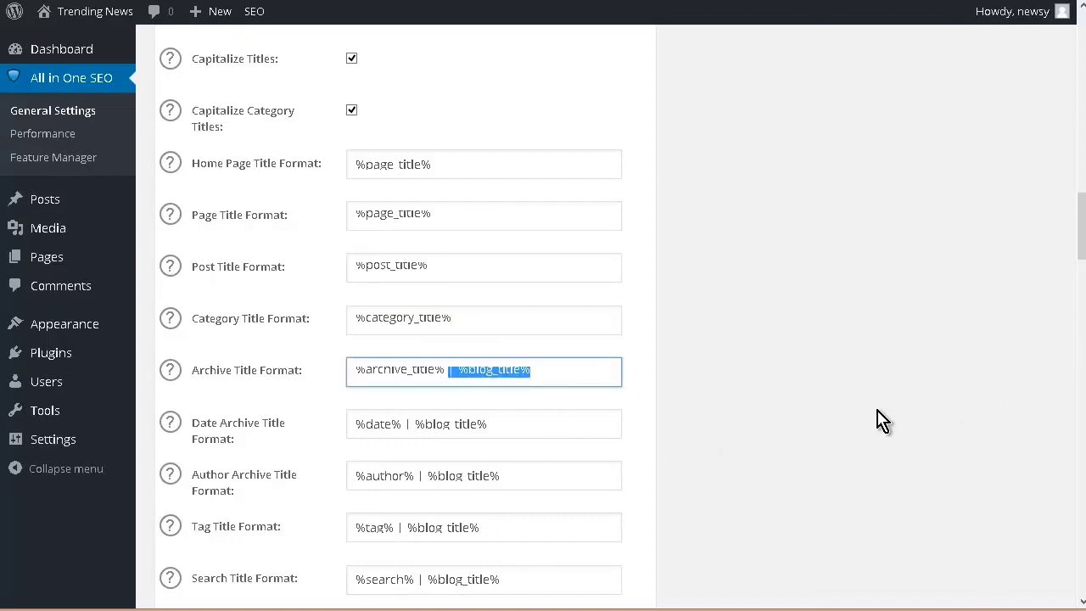
{"action": "key", "text": "BackSpace"}
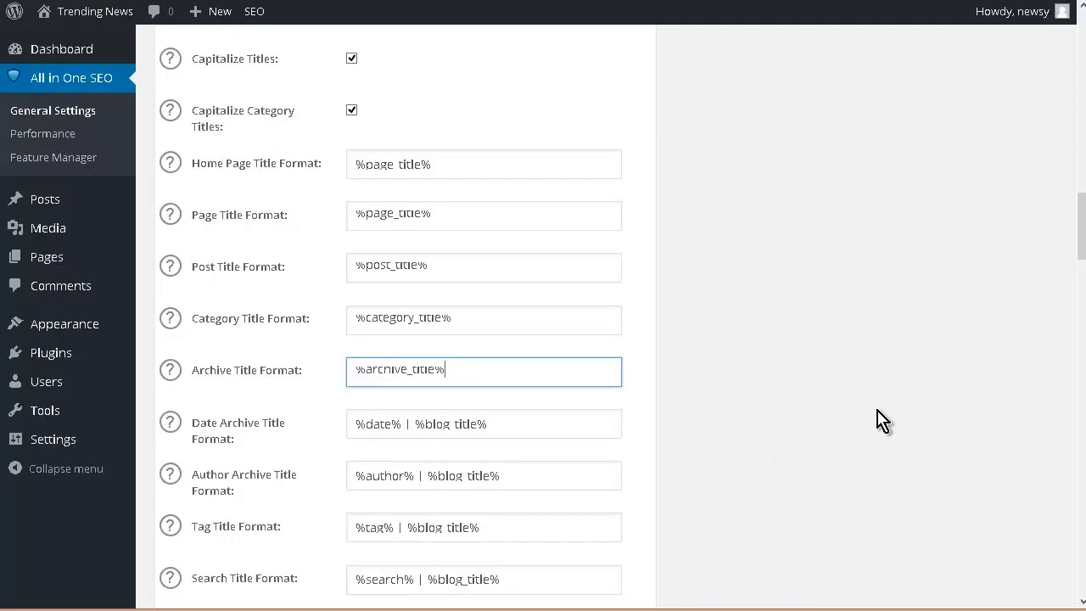
Step: Save the updated All in One SEO options and dismiss the Review Your Settings notice
{"action": "scroll", "coordinate": [883, 420], "scroll_direction": "down", "scroll_amount": 12}
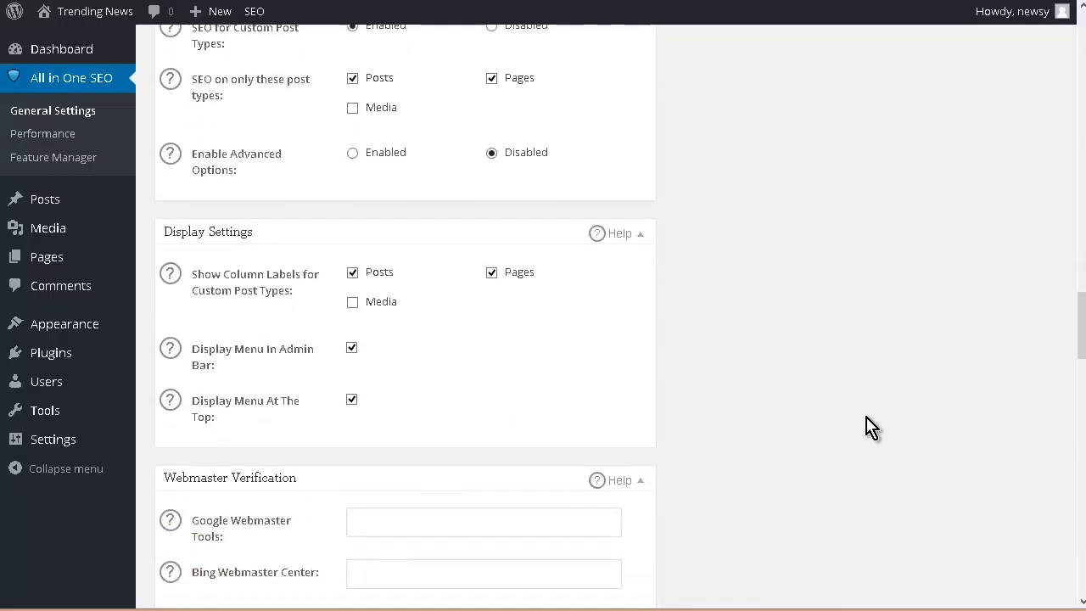
{"action": "scroll", "coordinate": [866, 434], "scroll_direction": "down", "scroll_amount": 12}
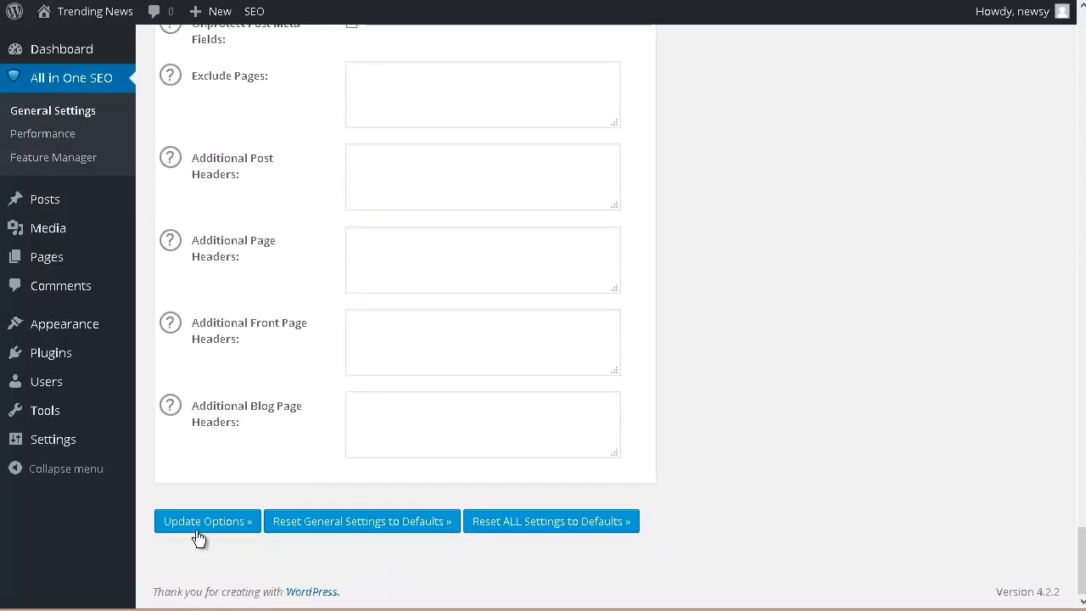
{"action": "left_click", "coordinate": [189, 530]}
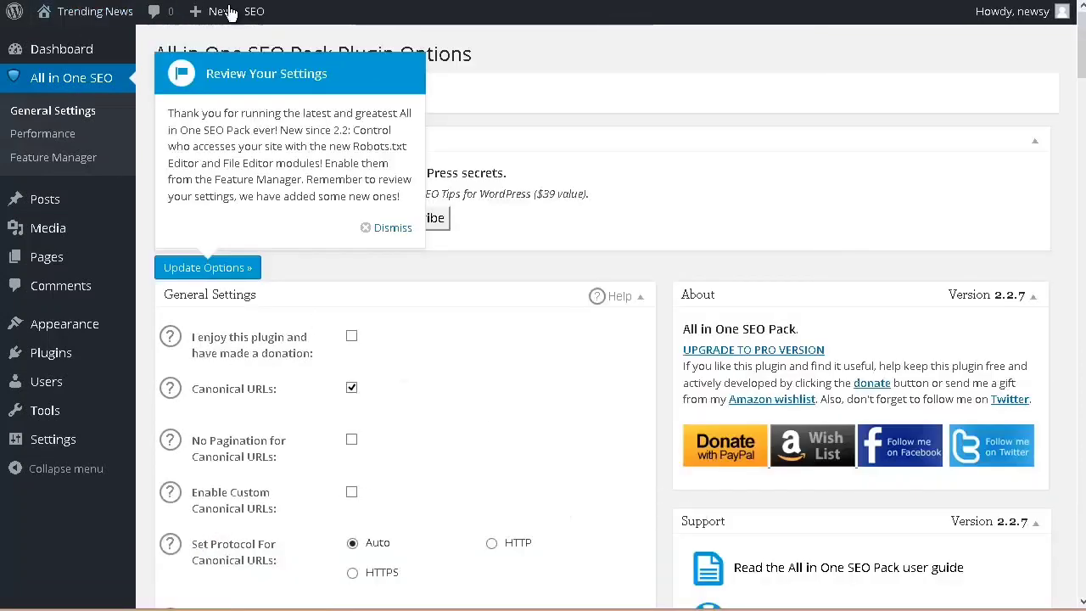
{"action": "left_click", "coordinate": [390, 229]}
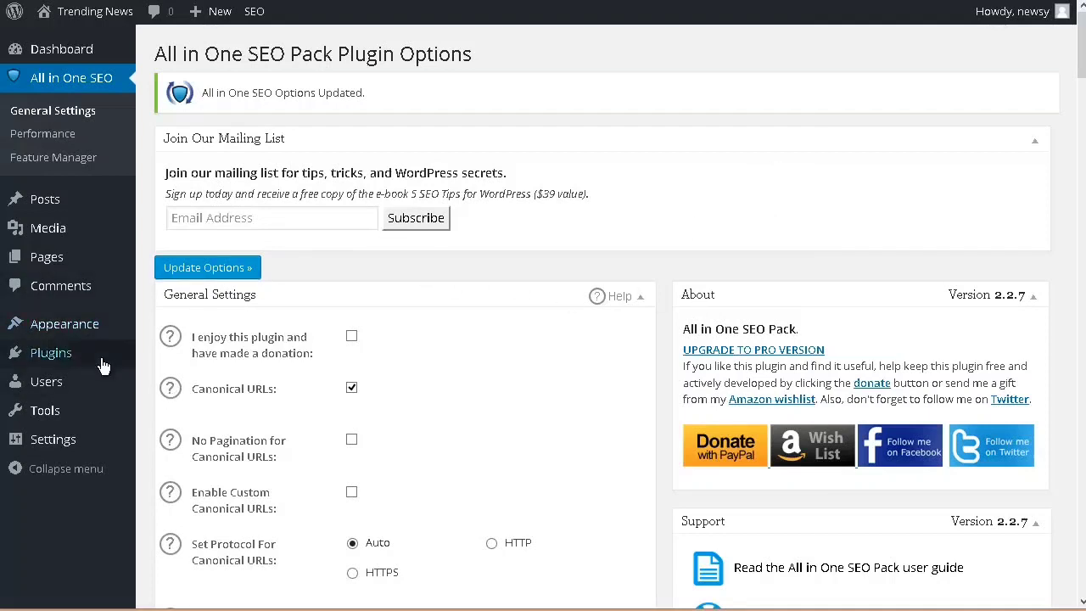
Step: Open the widget management page and remove the Meta and Recent Comments widgets from the Widget Area
{"action": "mouse_move", "coordinate": [85, 333]}
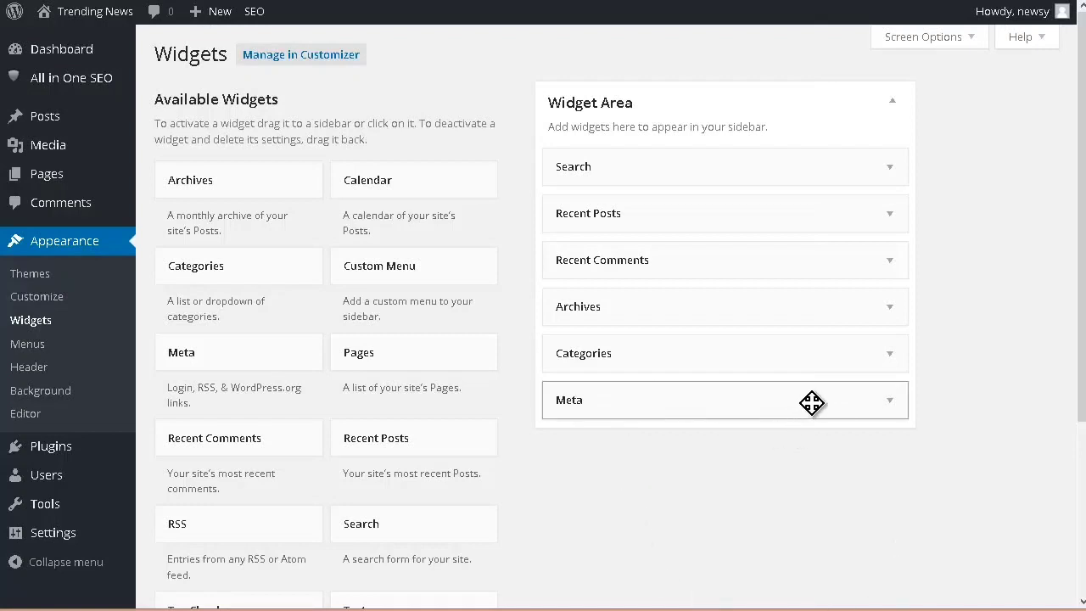
{"action": "left_click_drag", "start_coordinate": [650, 398], "coordinate": [341, 359]}
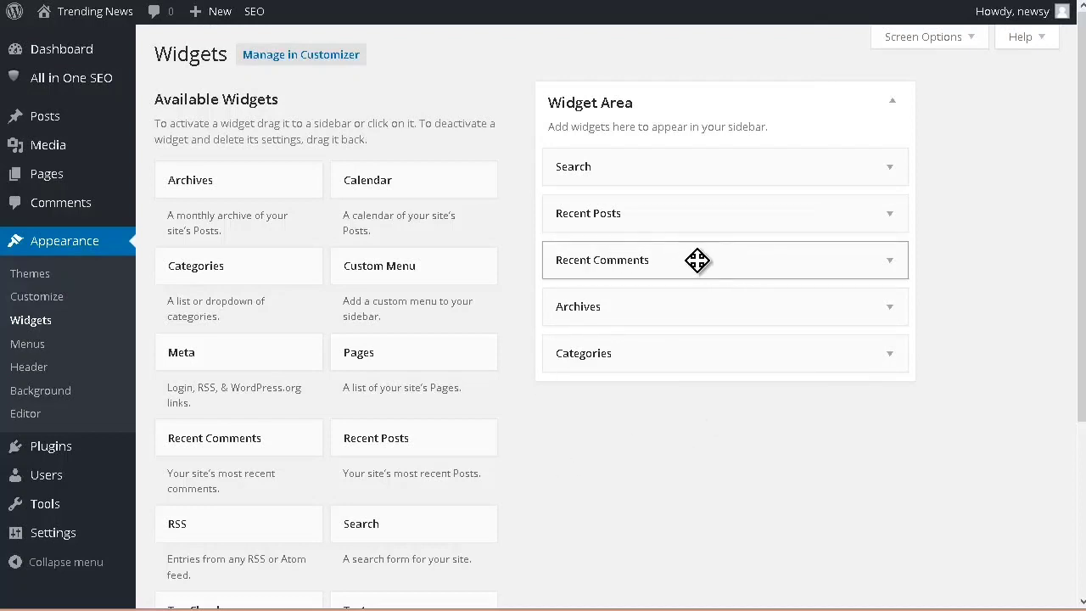
{"action": "left_click_drag", "start_coordinate": [697, 261], "coordinate": [289, 254]}
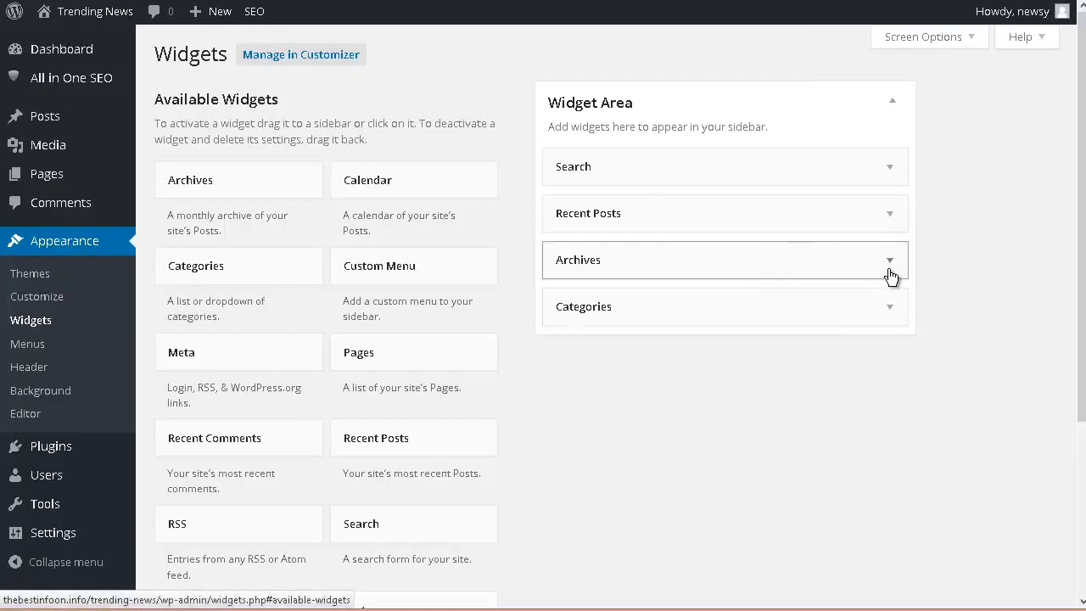
Step: Title the Recent Posts widget "Recent Articles" and save it
{"action": "left_click", "coordinate": [893, 221]}
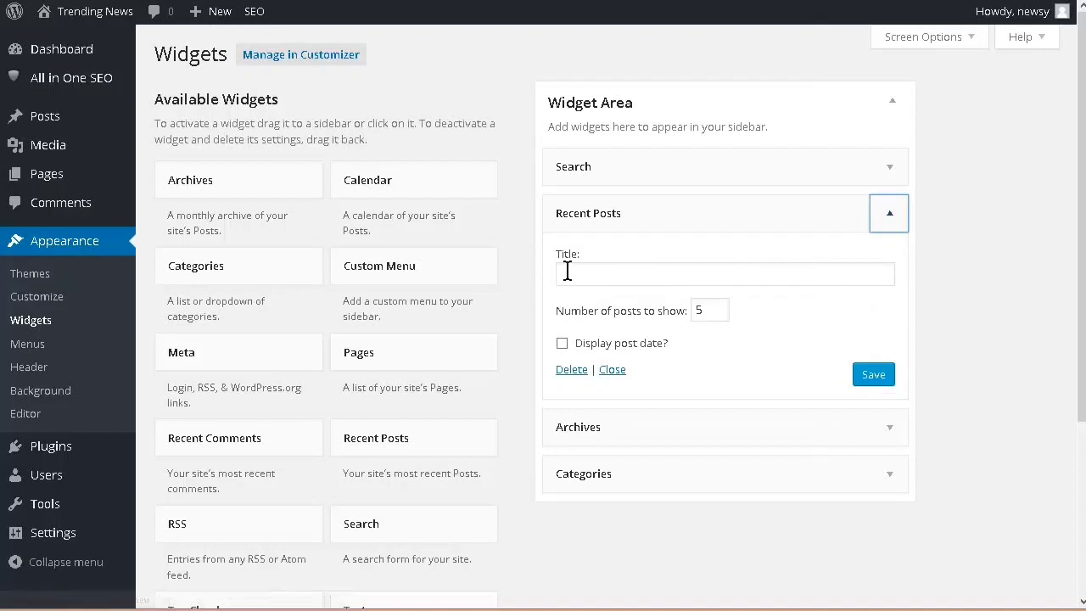
{"action": "left_click", "coordinate": [592, 271]}
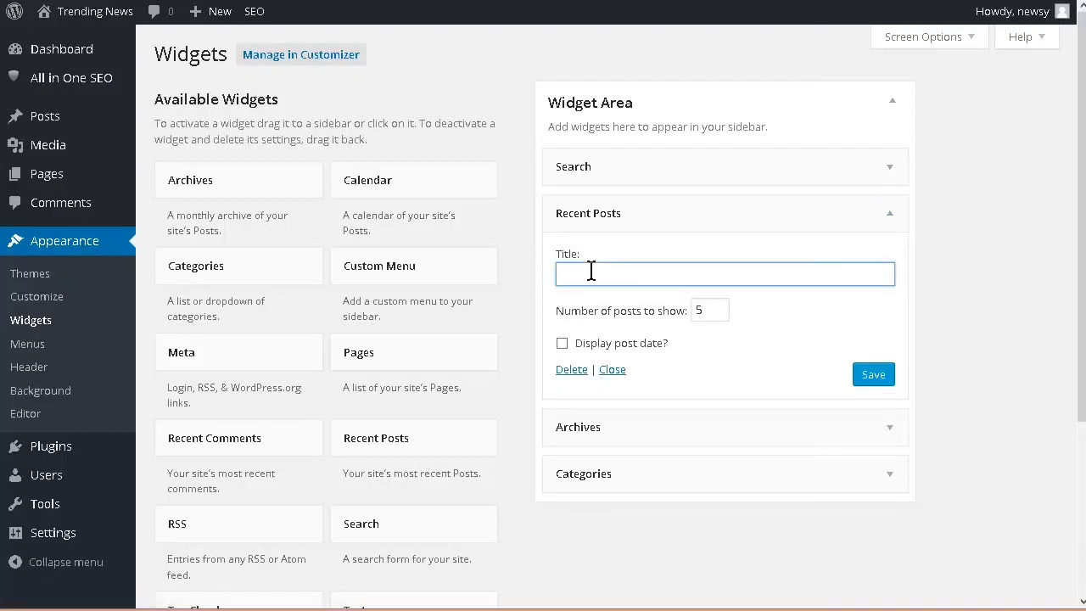
{"action": "left_click", "coordinate": [874, 376]}
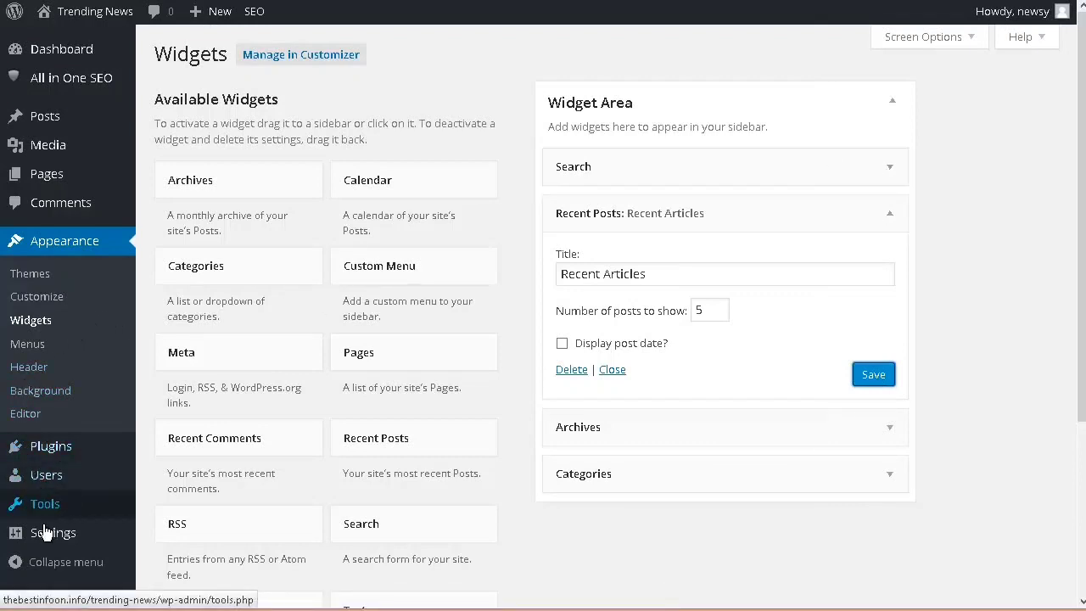
Step: Set the site's permalink structure to Post name and save the change
{"action": "mouse_move", "coordinate": [44, 538]}
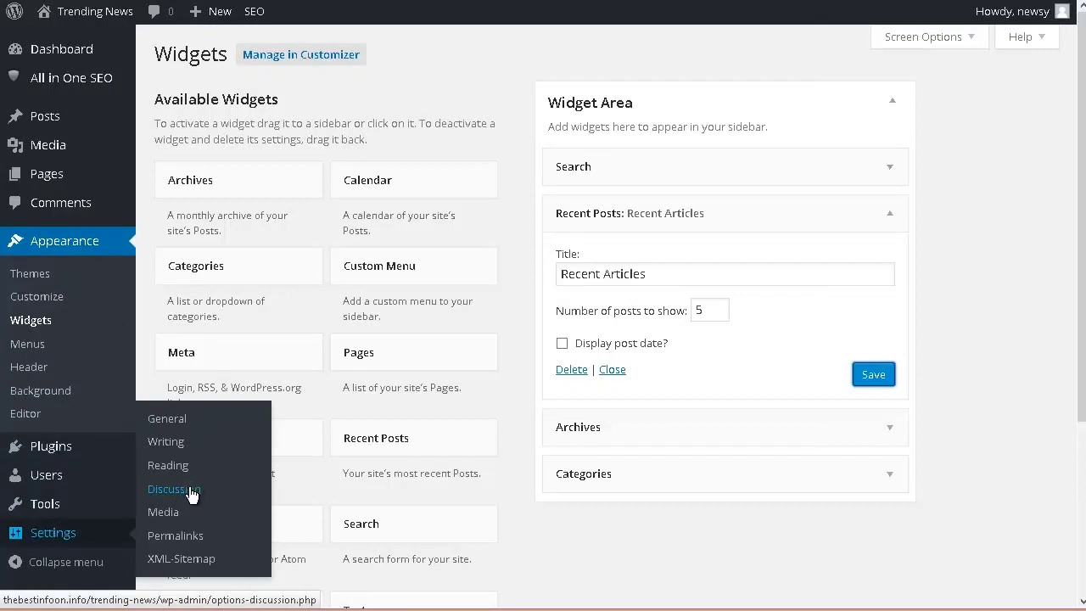
{"action": "left_click", "coordinate": [194, 540]}
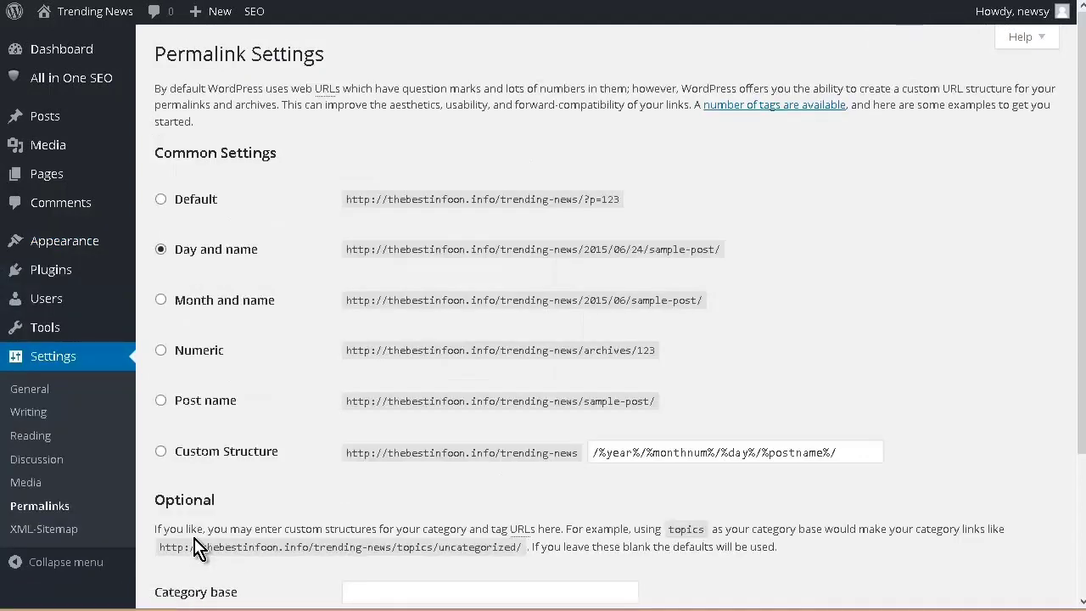
{"action": "scroll", "coordinate": [316, 382], "scroll_direction": "down", "scroll_amount": 2}
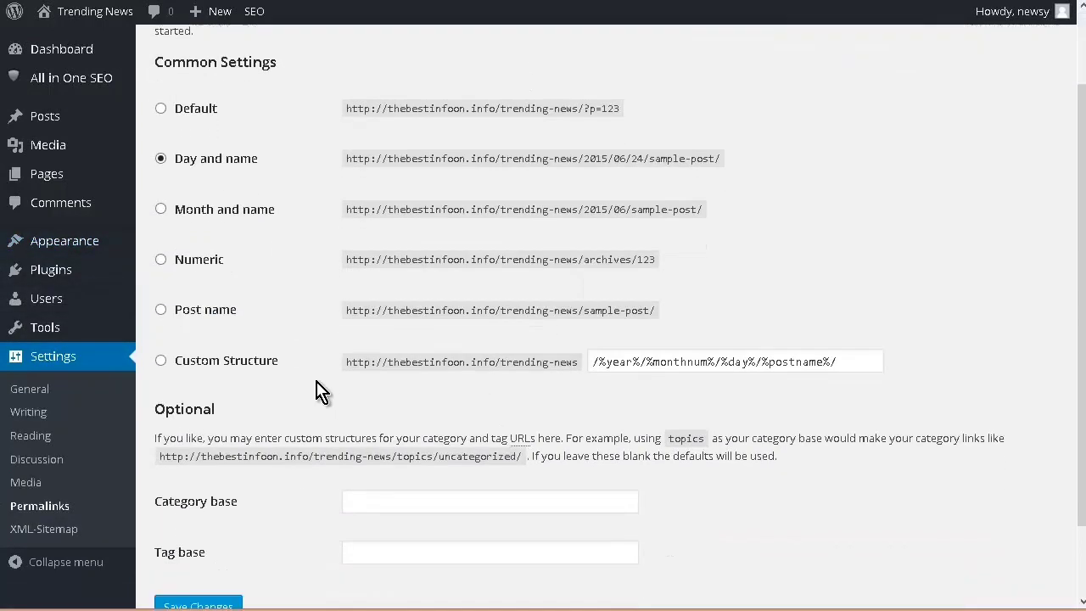
{"action": "scroll", "coordinate": [321, 391], "scroll_direction": "down", "scroll_amount": 1}
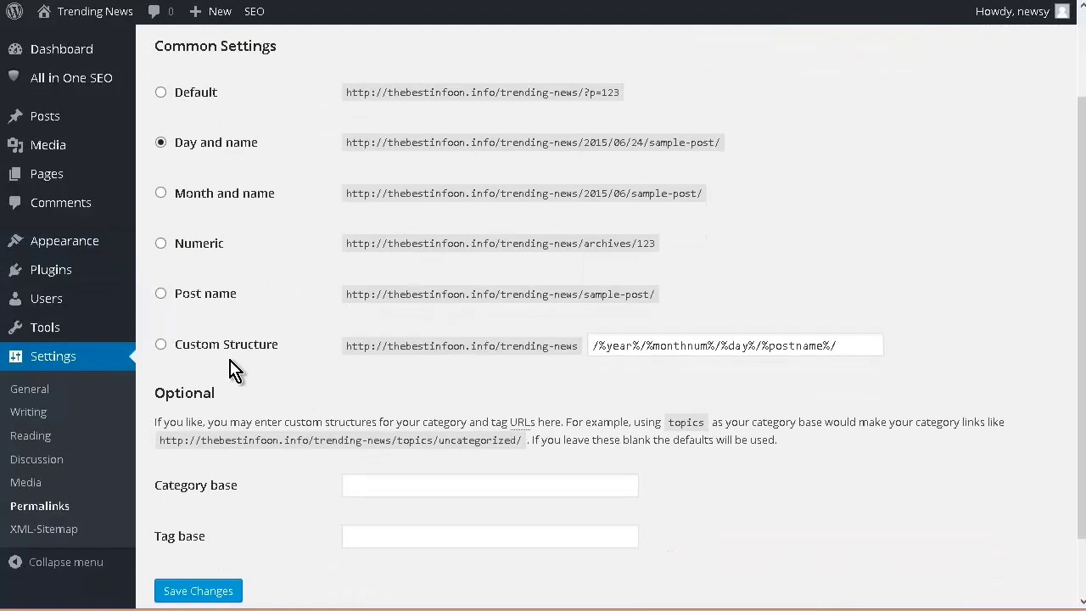
{"action": "left_click", "coordinate": [161, 296]}
{"action": "scroll", "coordinate": [304, 360], "scroll_direction": "down", "scroll_amount": 2}
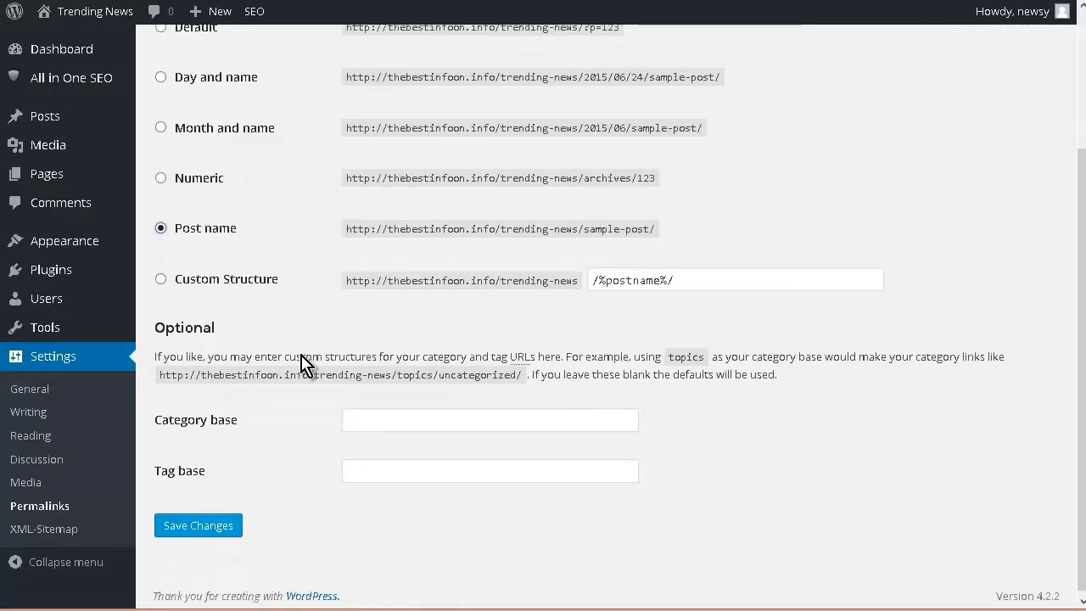
{"action": "left_click", "coordinate": [192, 522]}
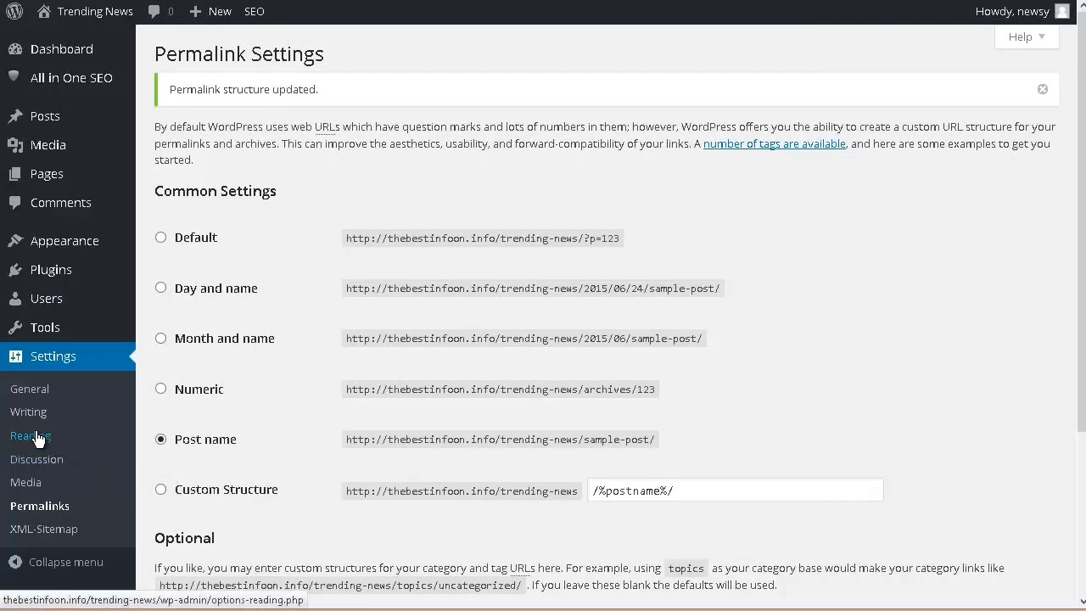
Step: Set the site's timezone to Edmonton in the general settings and save the change
{"action": "left_click", "coordinate": [82, 396]}
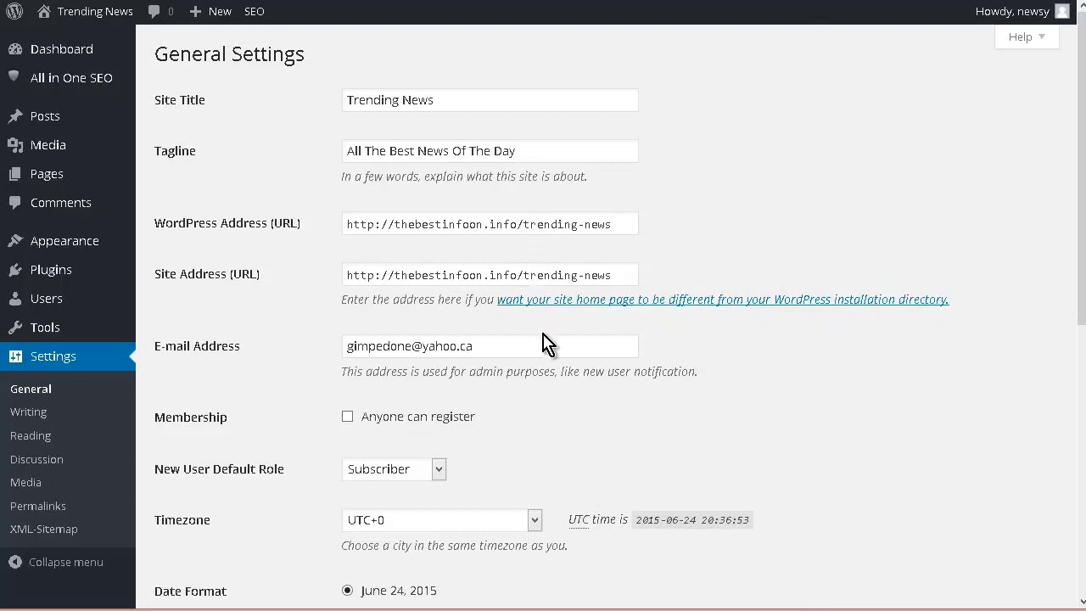
{"action": "scroll", "coordinate": [293, 427], "scroll_direction": "down", "scroll_amount": 3}
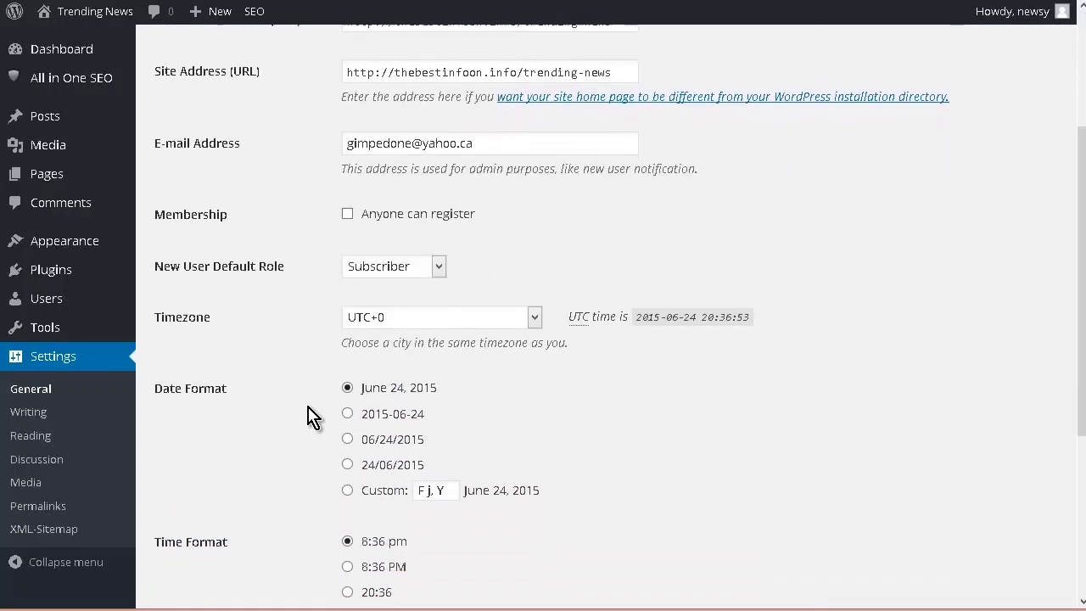
{"action": "left_click", "coordinate": [540, 309]}
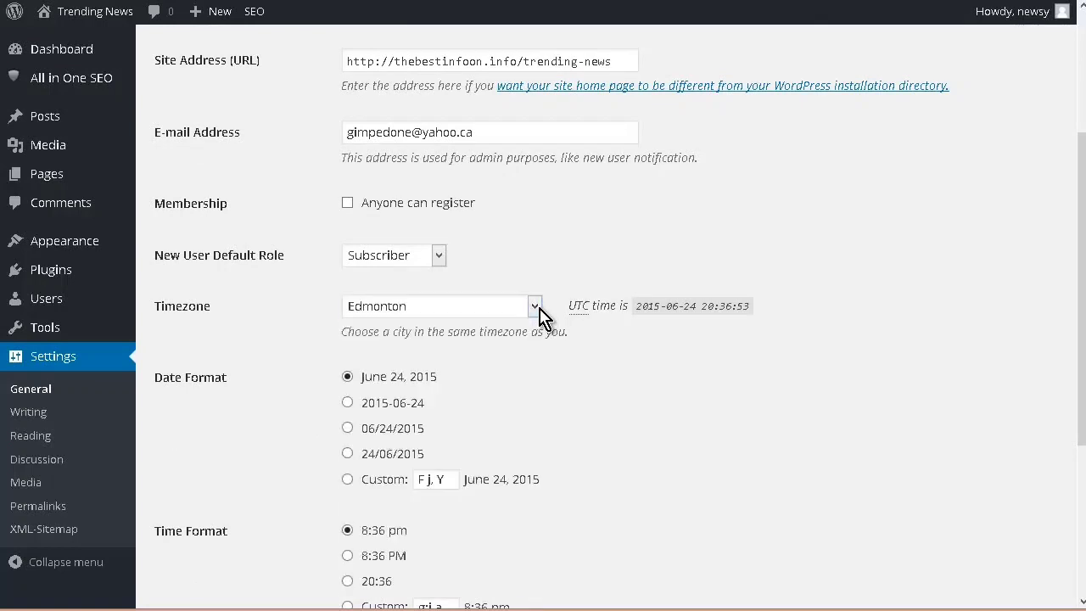
{"action": "scroll", "coordinate": [539, 316], "scroll_direction": "down", "scroll_amount": 1}
{"action": "scroll", "coordinate": [543, 329], "scroll_direction": "down", "scroll_amount": 3}
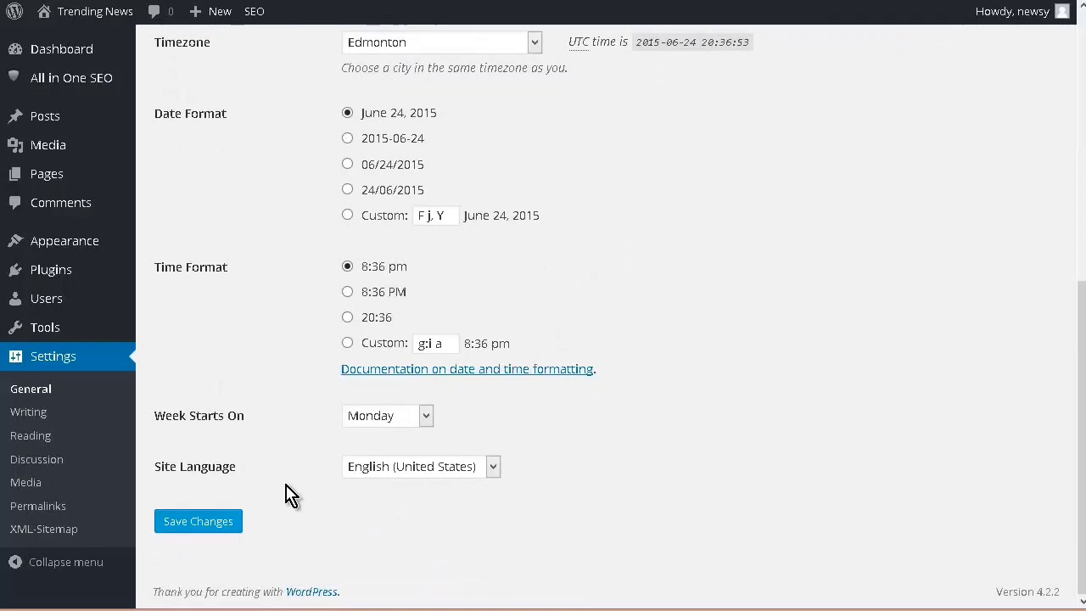
{"action": "left_click", "coordinate": [219, 521]}
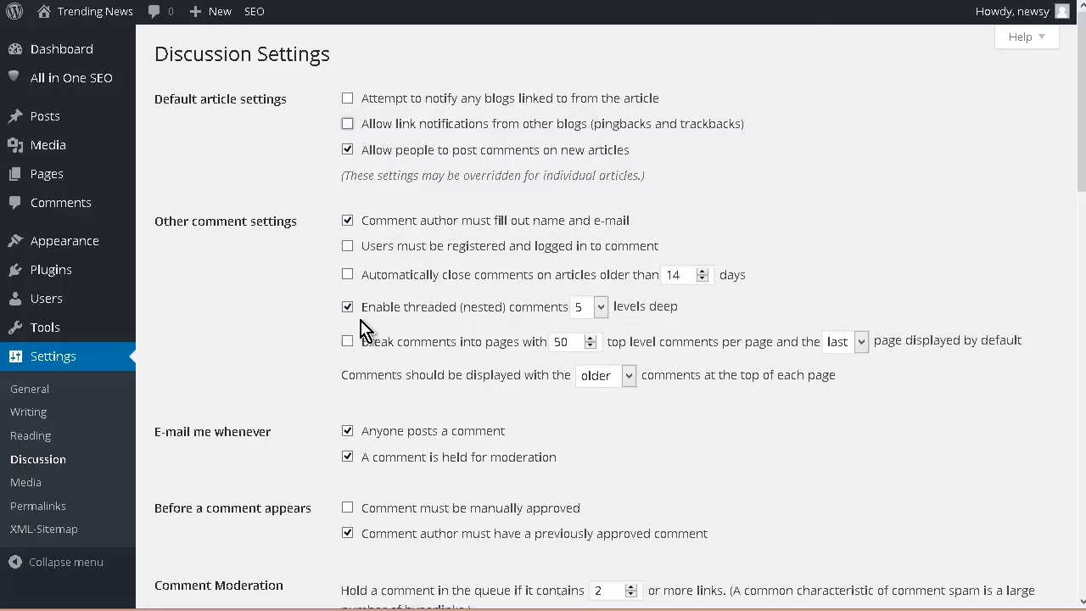
Step: Turn off both comment e-mail notifications and the requirement for a previously approved comment in the discussion settings, and save the changes
{"action": "scroll", "coordinate": [501, 309], "scroll_direction": "down", "scroll_amount": 1}
{"action": "scroll", "coordinate": [492, 311], "scroll_direction": "down", "scroll_amount": 2}
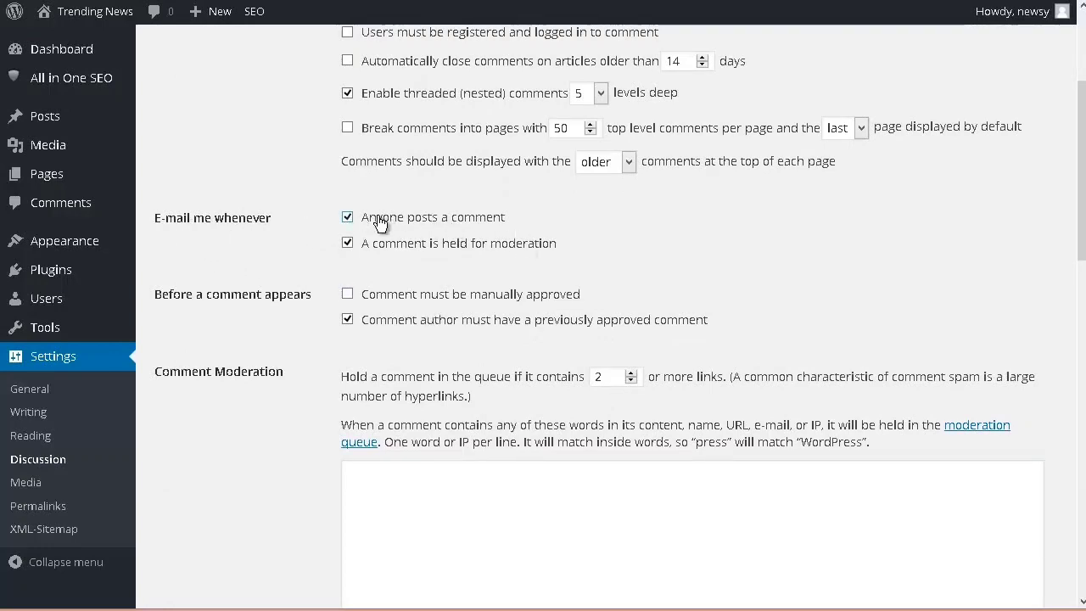
{"action": "left_click", "coordinate": [347, 218]}
{"action": "left_click", "coordinate": [347, 243]}
{"action": "scroll", "coordinate": [302, 225], "scroll_direction": "down", "scroll_amount": 2}
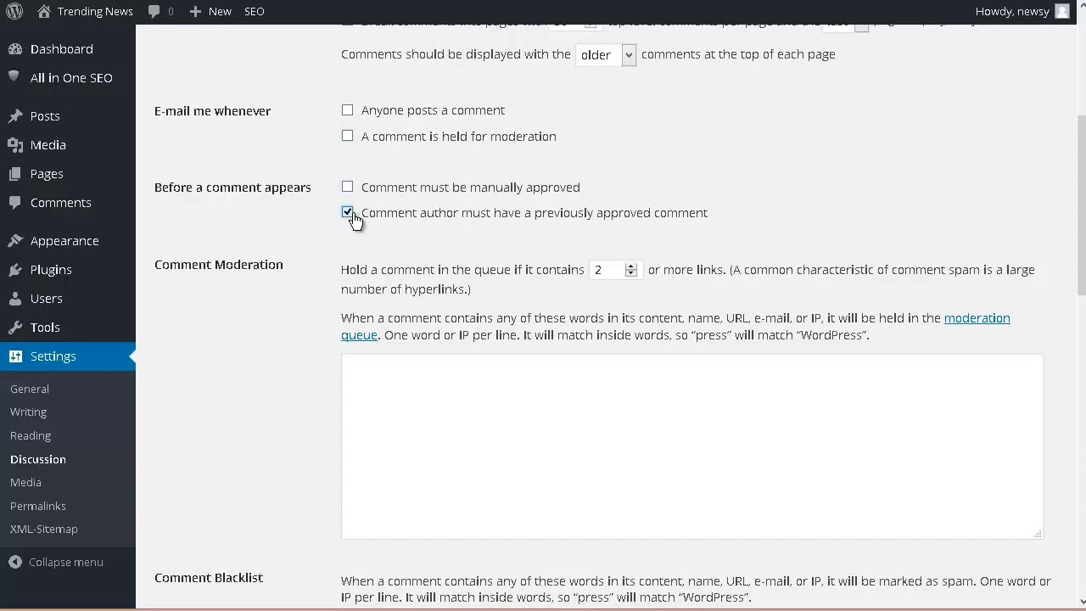
{"action": "scroll", "coordinate": [310, 186], "scroll_direction": "down", "scroll_amount": 4}
{"action": "scroll", "coordinate": [311, 187], "scroll_direction": "up", "scroll_amount": 1}
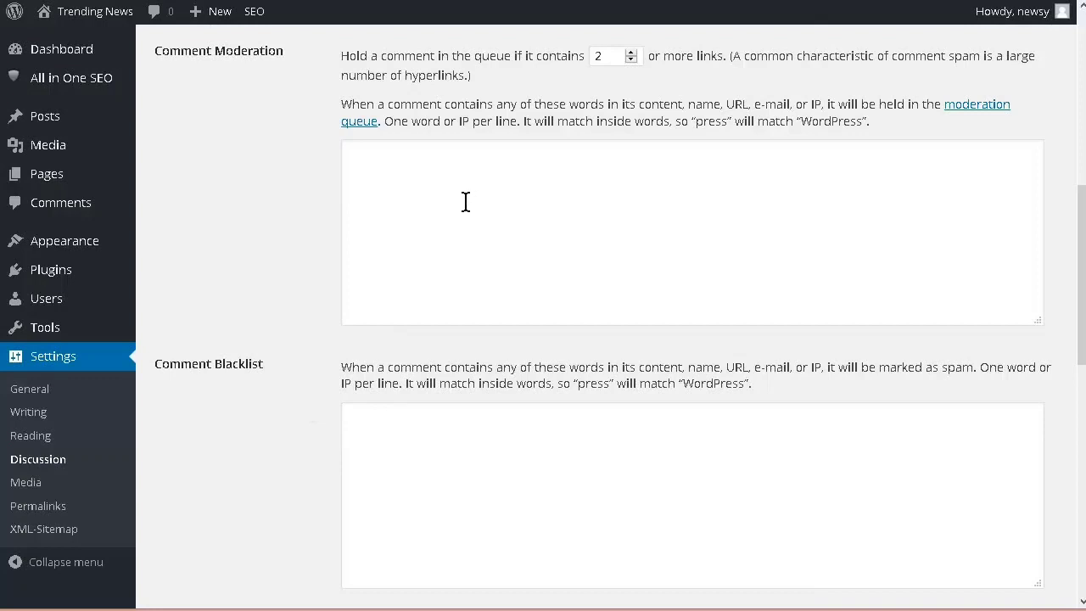
{"action": "scroll", "coordinate": [291, 234], "scroll_direction": "down", "scroll_amount": 7}
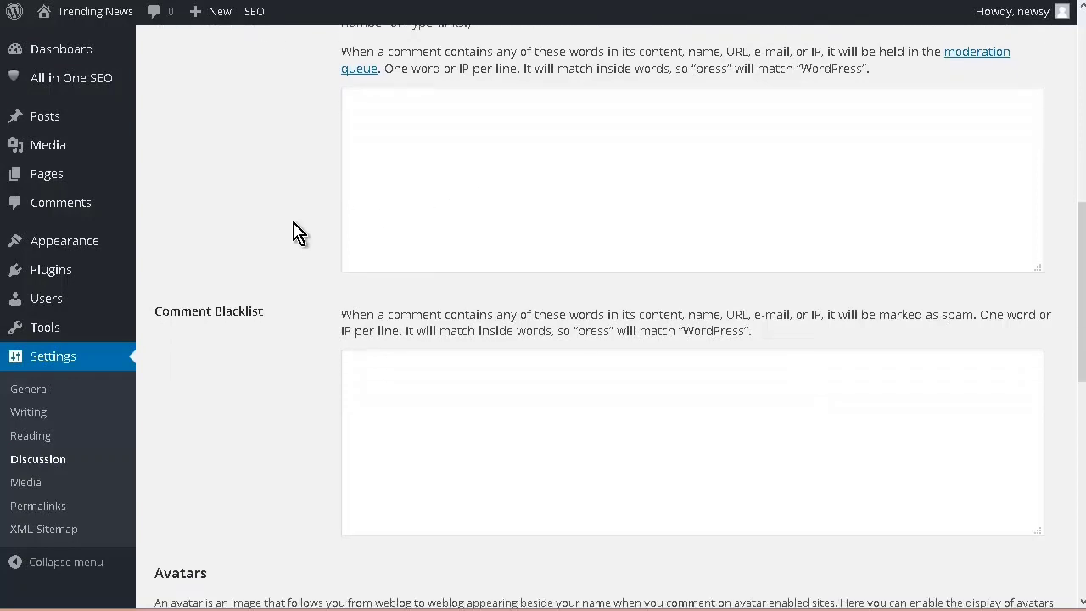
{"action": "scroll", "coordinate": [294, 237], "scroll_direction": "down", "scroll_amount": 1}
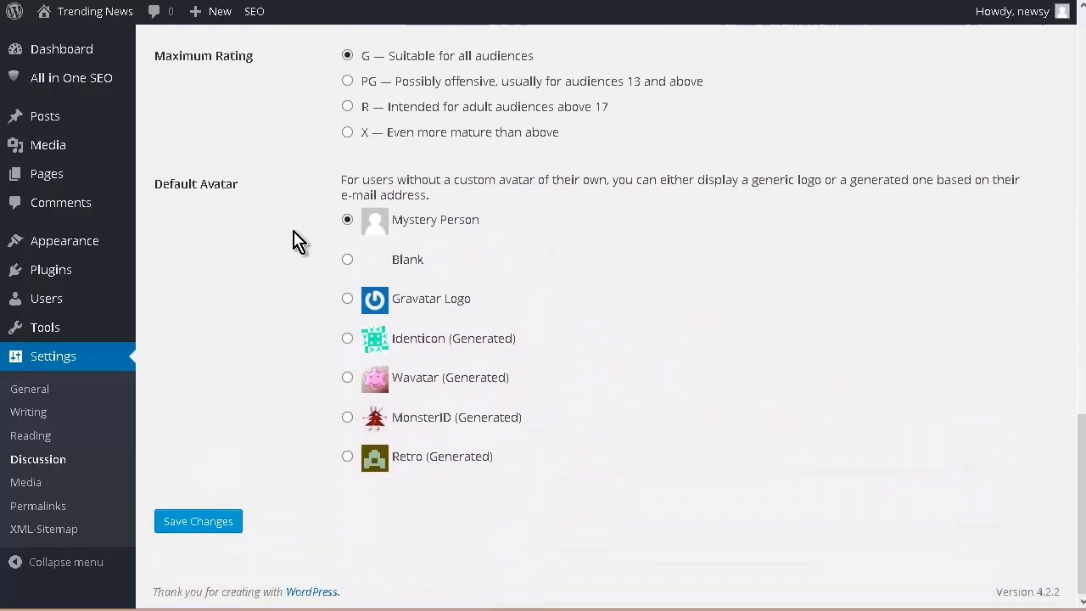
{"action": "left_click", "coordinate": [212, 521]}
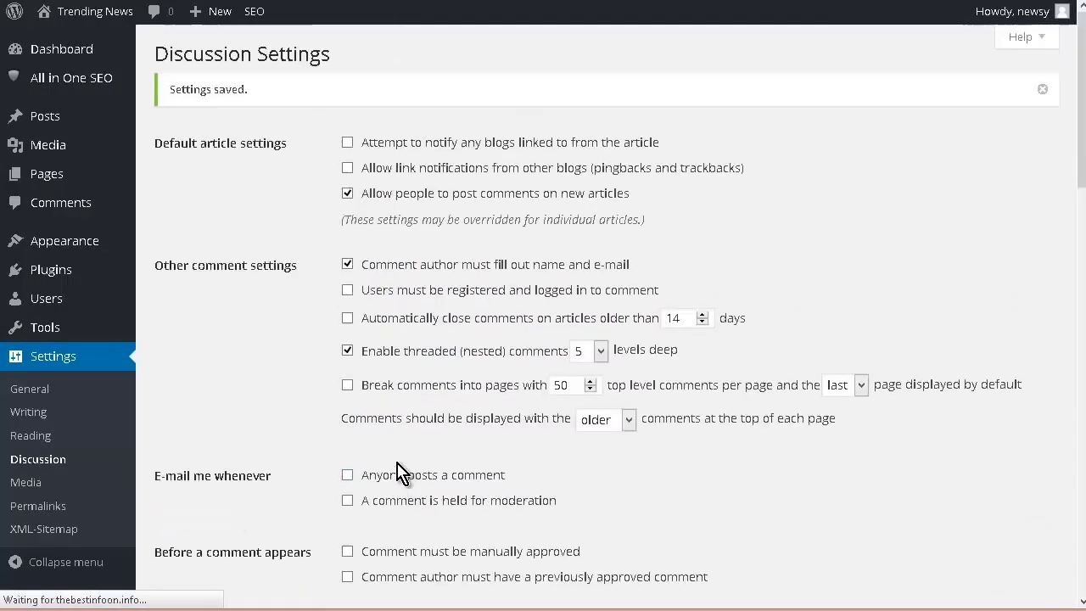
Step: Open the site's reading settings
{"action": "left_click", "coordinate": [28, 435]}
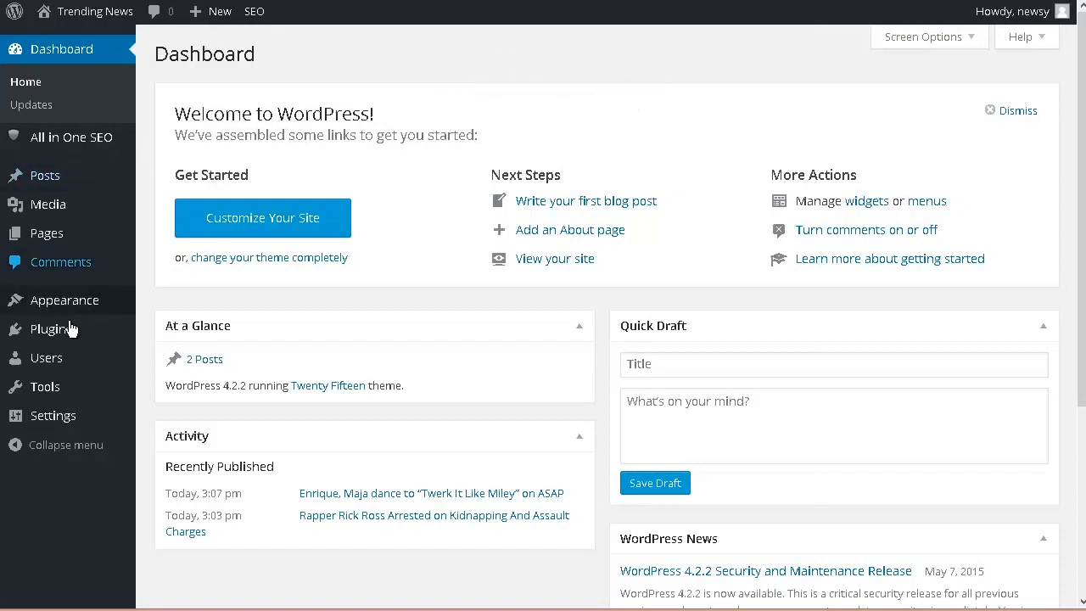
Step: Install the official Google AdSense plugin by Google from the adsense search results and activate it
{"action": "mouse_move", "coordinate": [118, 336]}
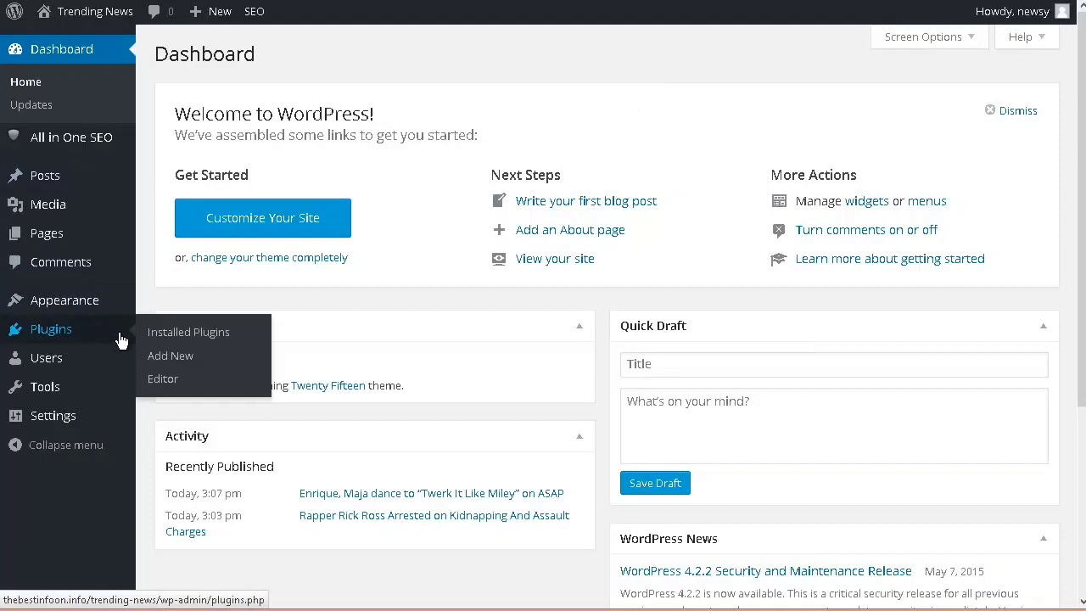
{"action": "left_click", "coordinate": [171, 356]}
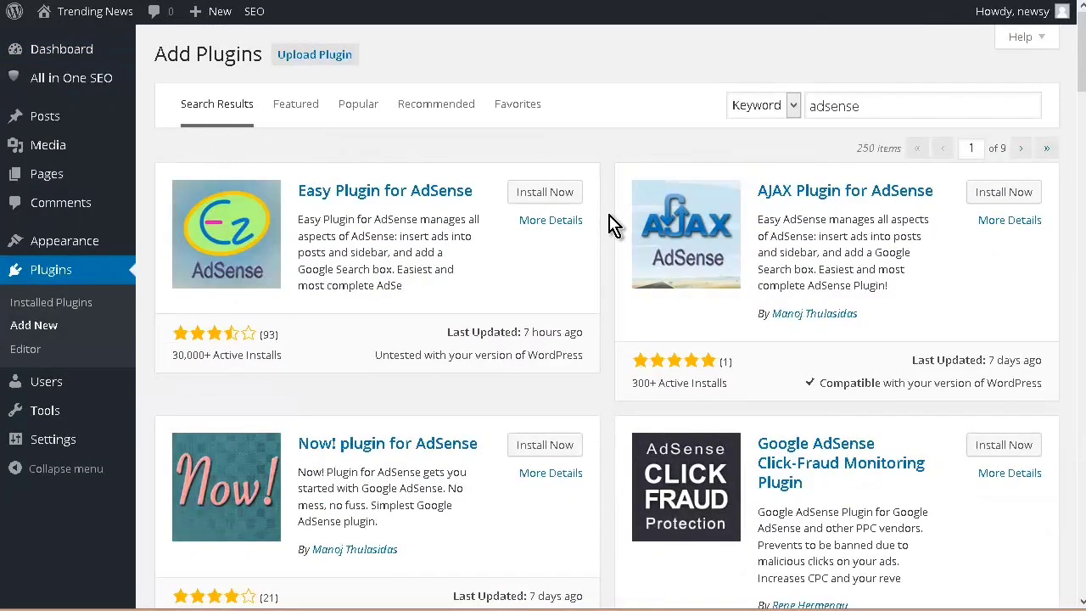
{"action": "scroll", "coordinate": [614, 223], "scroll_direction": "down", "scroll_amount": 1}
{"action": "scroll", "coordinate": [612, 223], "scroll_direction": "down", "scroll_amount": 10}
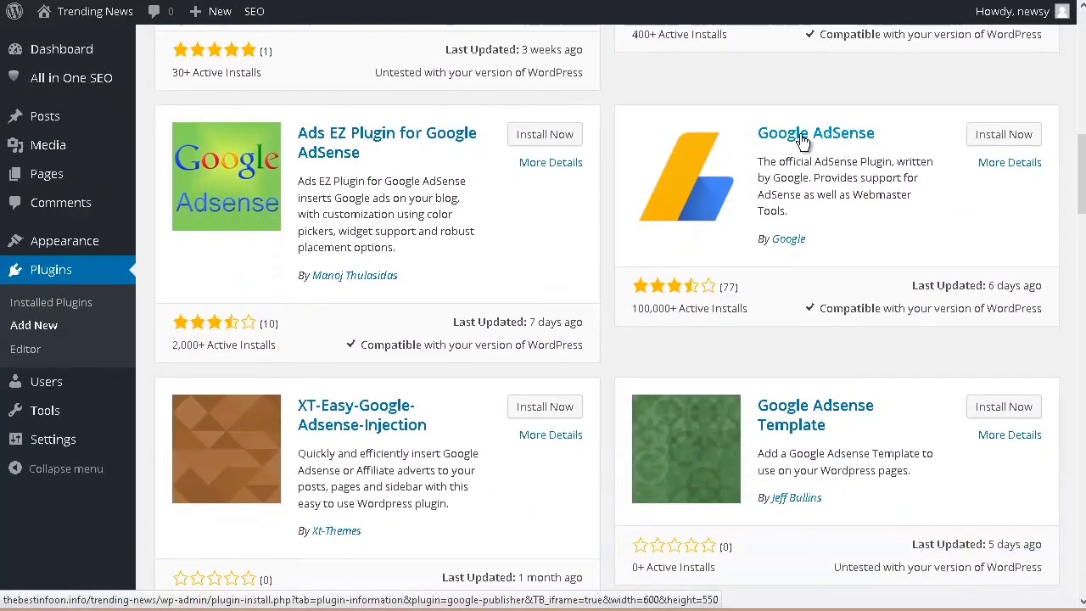
{"action": "left_click", "coordinate": [1008, 138]}
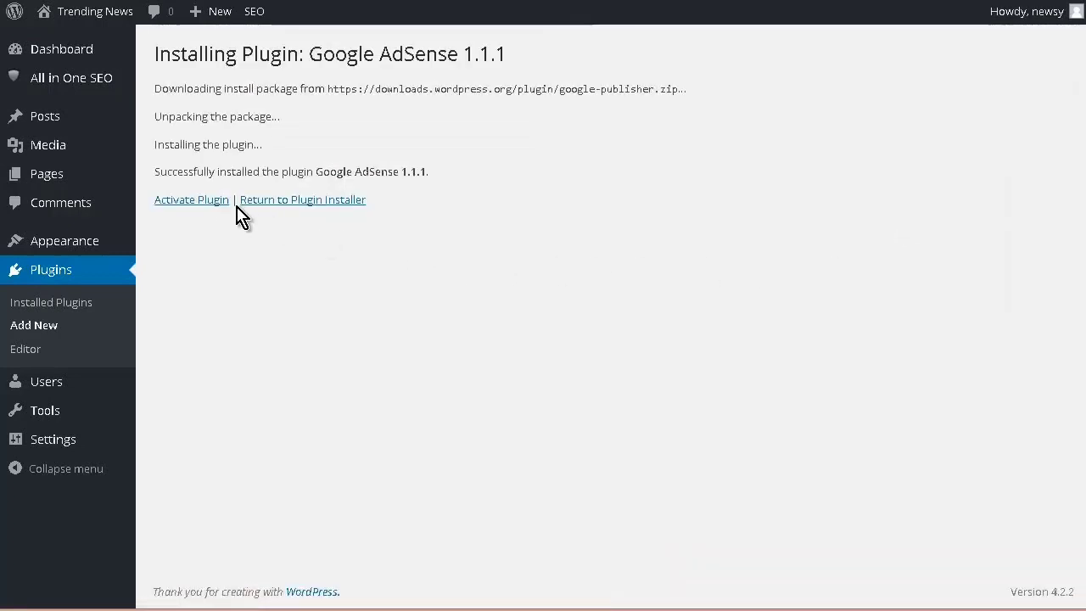
{"action": "left_click", "coordinate": [194, 201]}
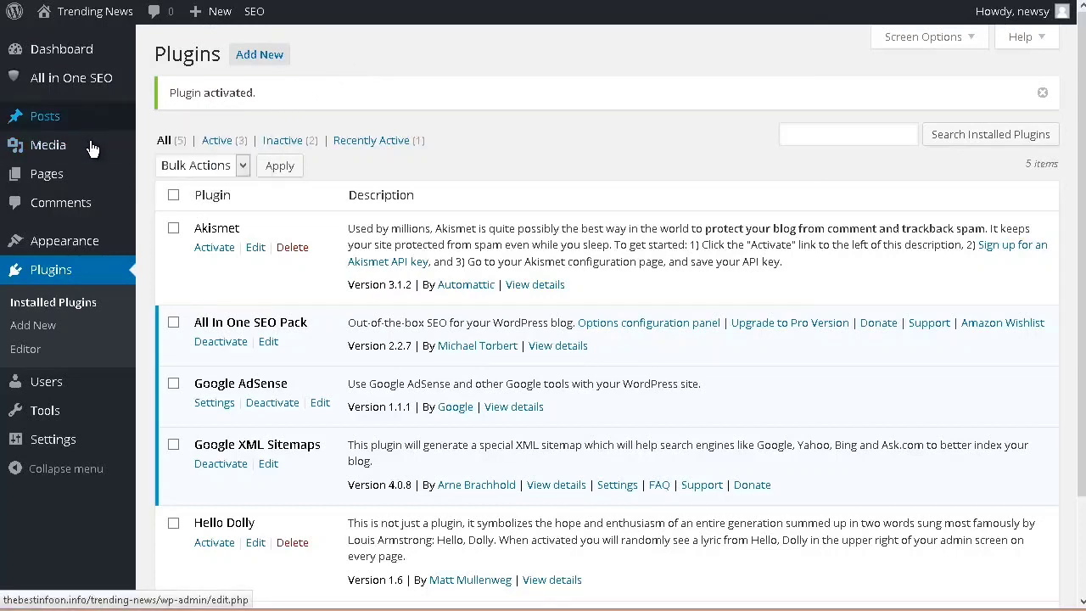
Step: Connect the AdSense plugin to the site owner's Google account and verify ownership of the trending-news site
{"action": "mouse_move", "coordinate": [108, 97]}
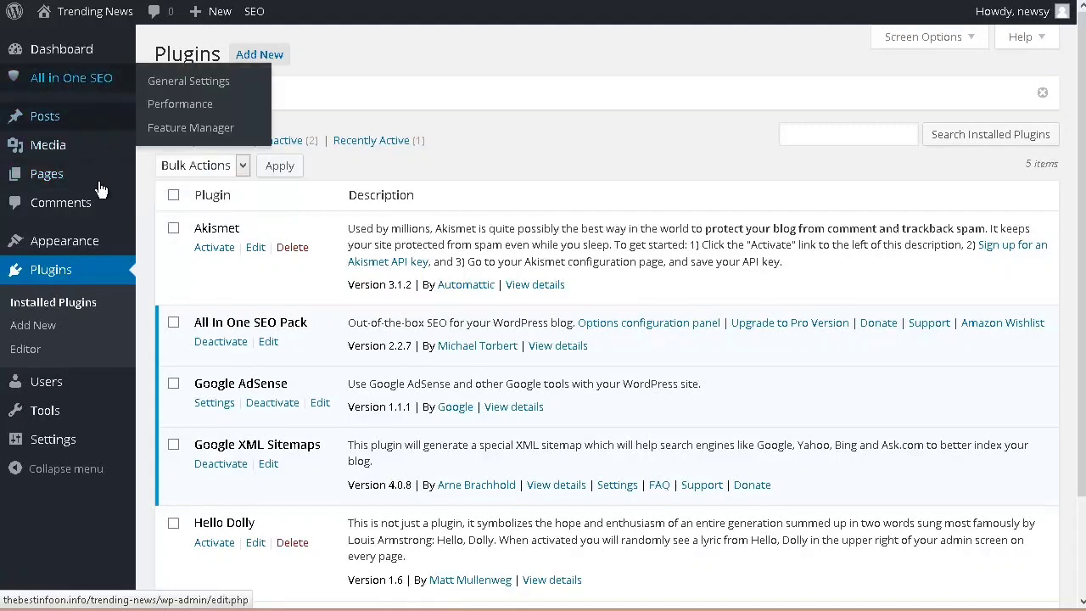
{"action": "mouse_move", "coordinate": [67, 445]}
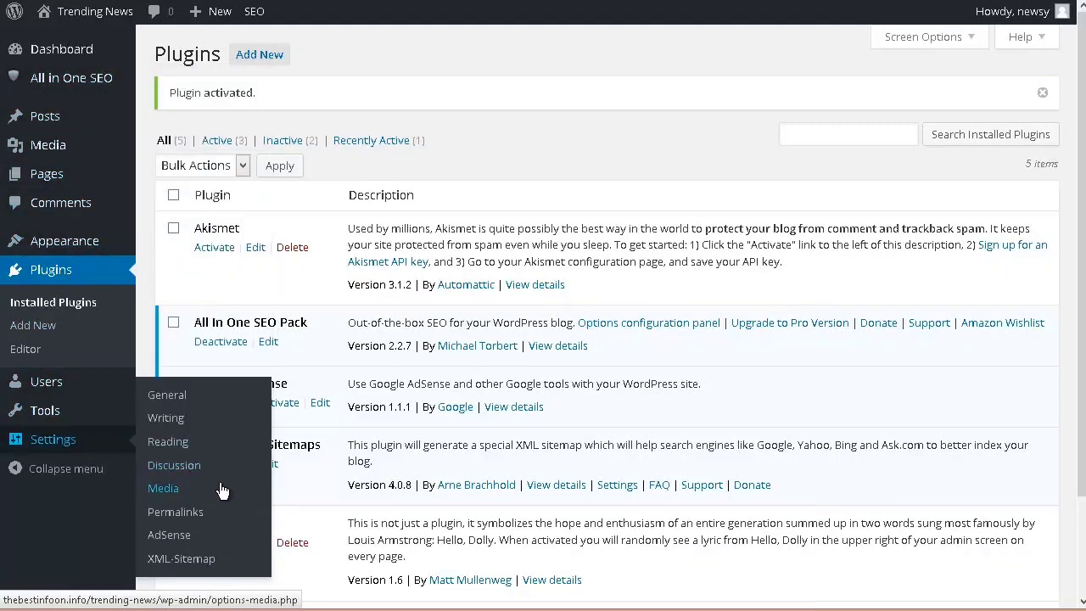
{"action": "left_click", "coordinate": [182, 544]}
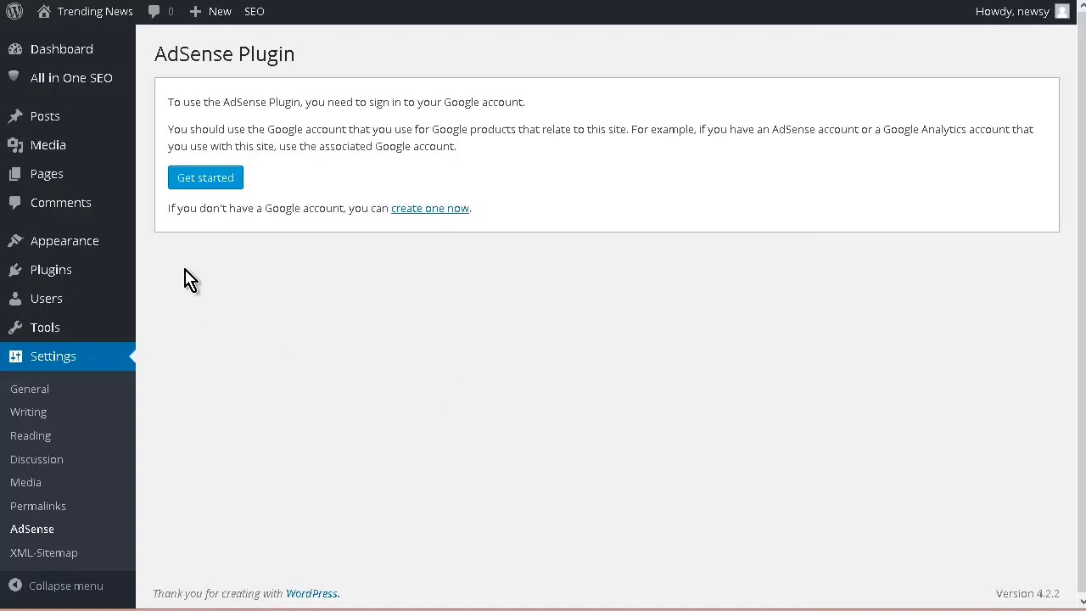
{"action": "left_click", "coordinate": [211, 189]}
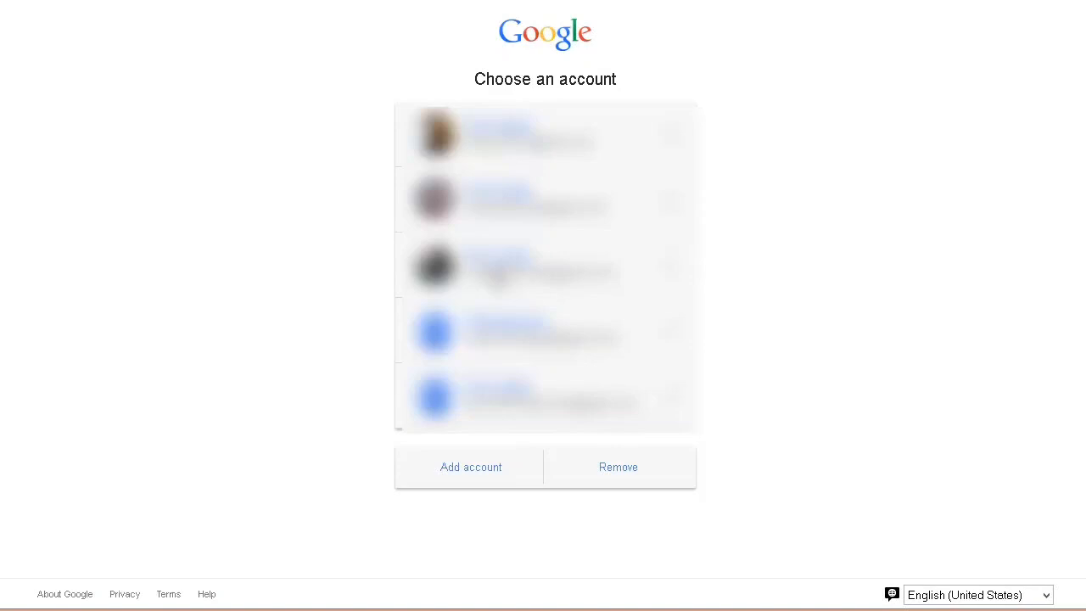
{"action": "left_click", "coordinate": [497, 273]}
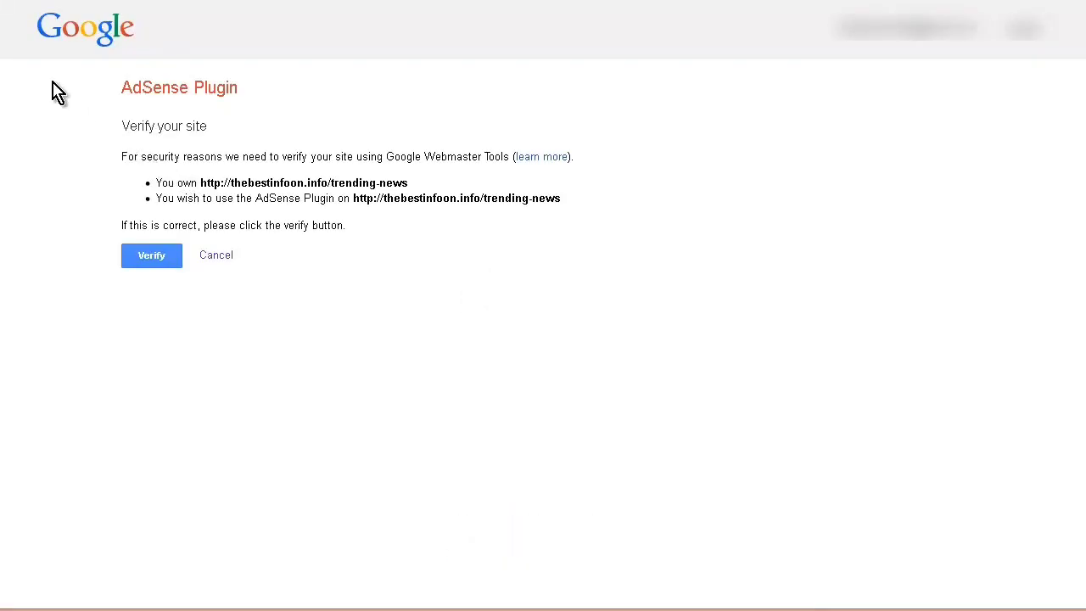
{"action": "left_click", "coordinate": [136, 257]}
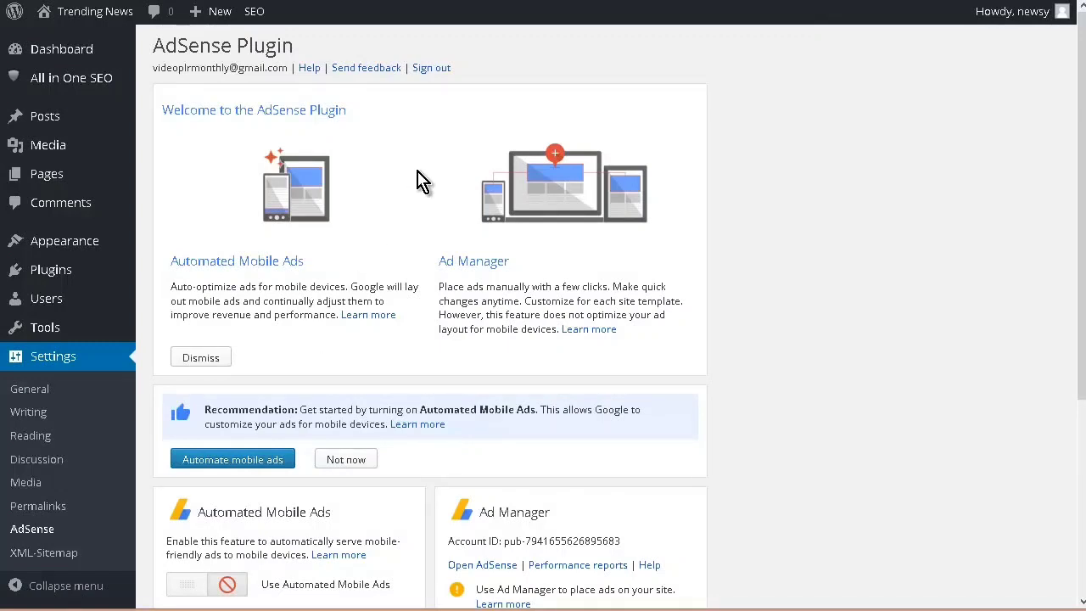
Step: Turn on Automated Mobile Ads for the site in the AdSense plugin settings
{"action": "scroll", "coordinate": [419, 182], "scroll_direction": "down", "scroll_amount": 2}
{"action": "scroll", "coordinate": [419, 182], "scroll_direction": "down", "scroll_amount": 2}
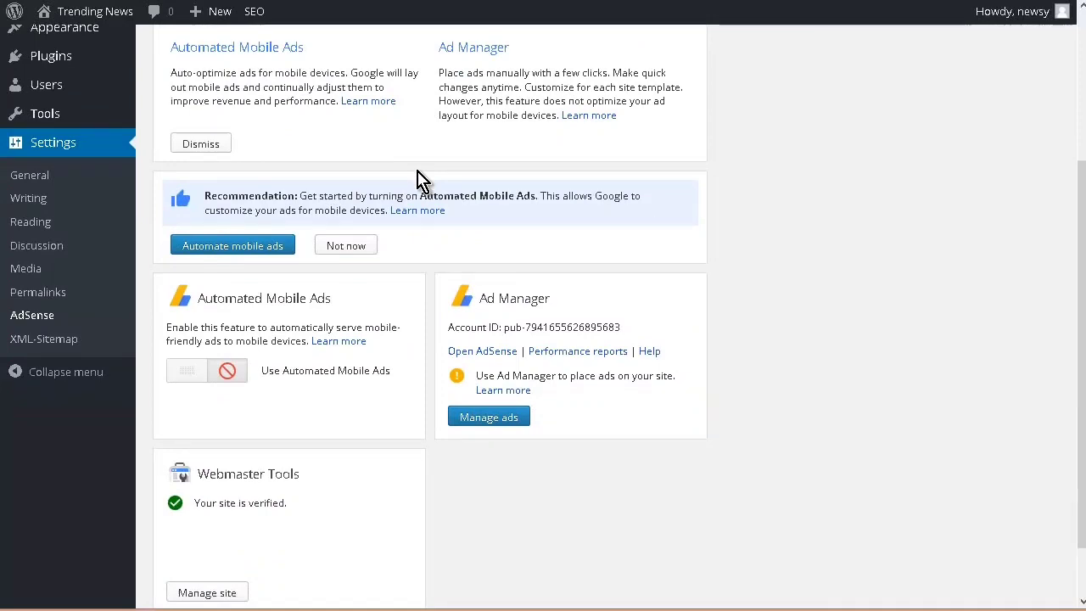
{"action": "scroll", "coordinate": [419, 182], "scroll_direction": "down", "scroll_amount": 1}
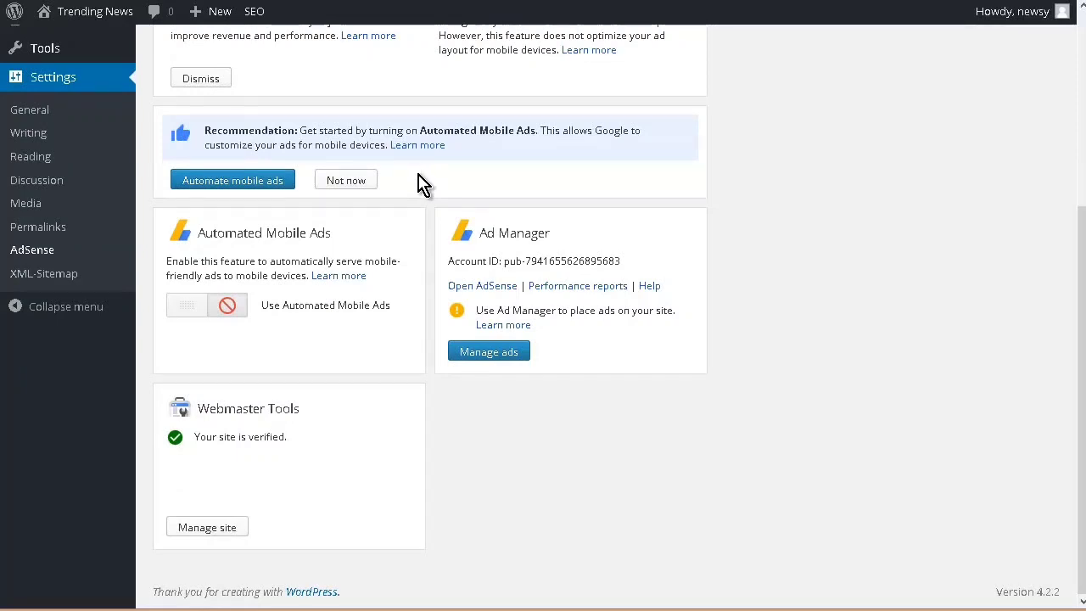
{"action": "left_click", "coordinate": [236, 182]}
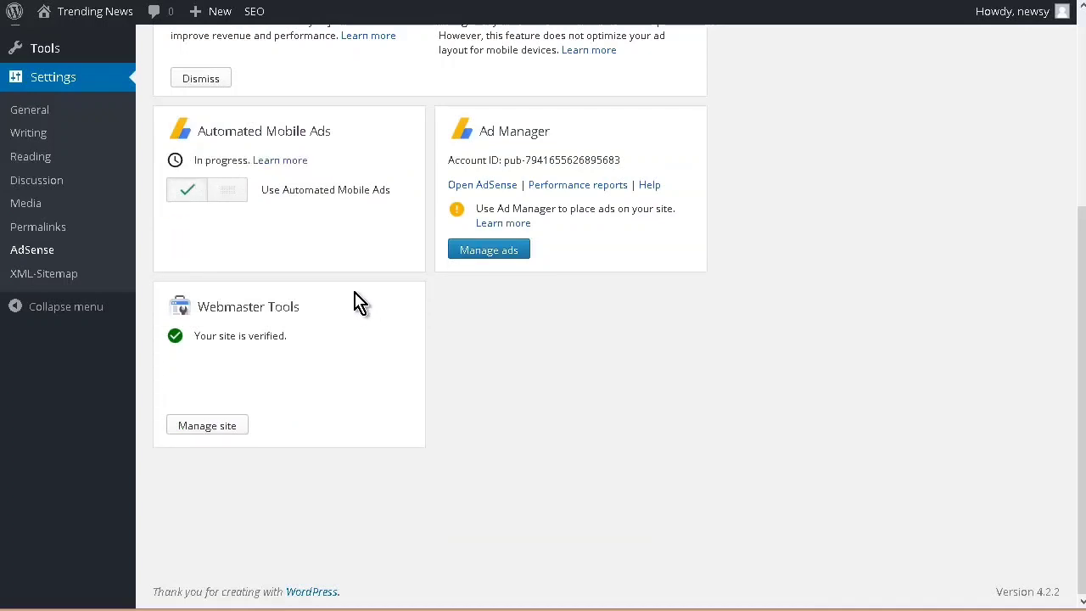
Step: Have the AdSense Ad Manager analyze the site, review its suggested front page placements, and save and activate the ads
{"action": "left_click", "coordinate": [510, 259]}
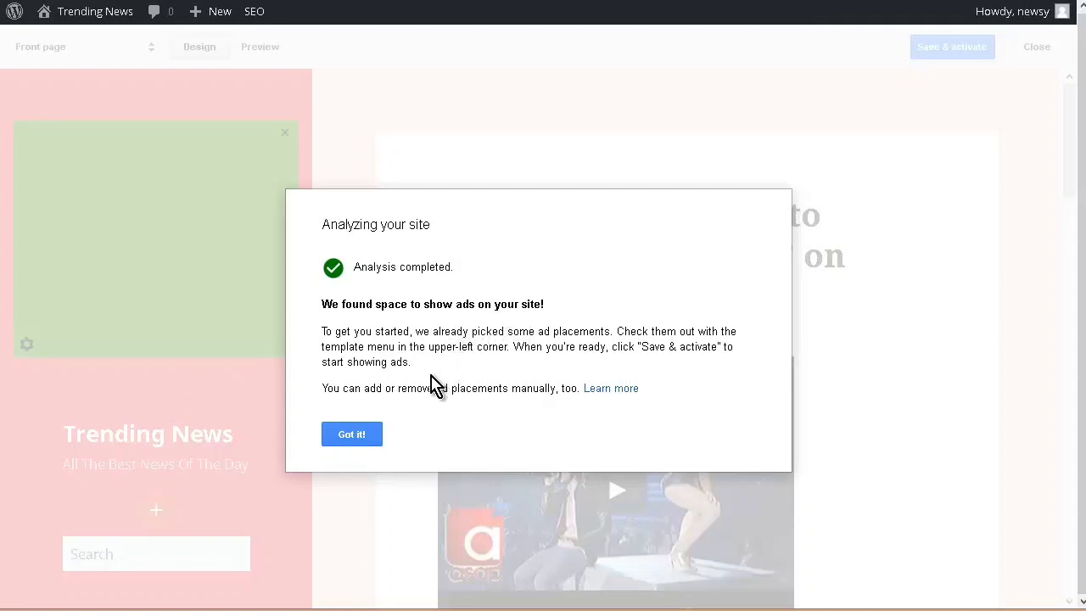
{"action": "left_click", "coordinate": [374, 433]}
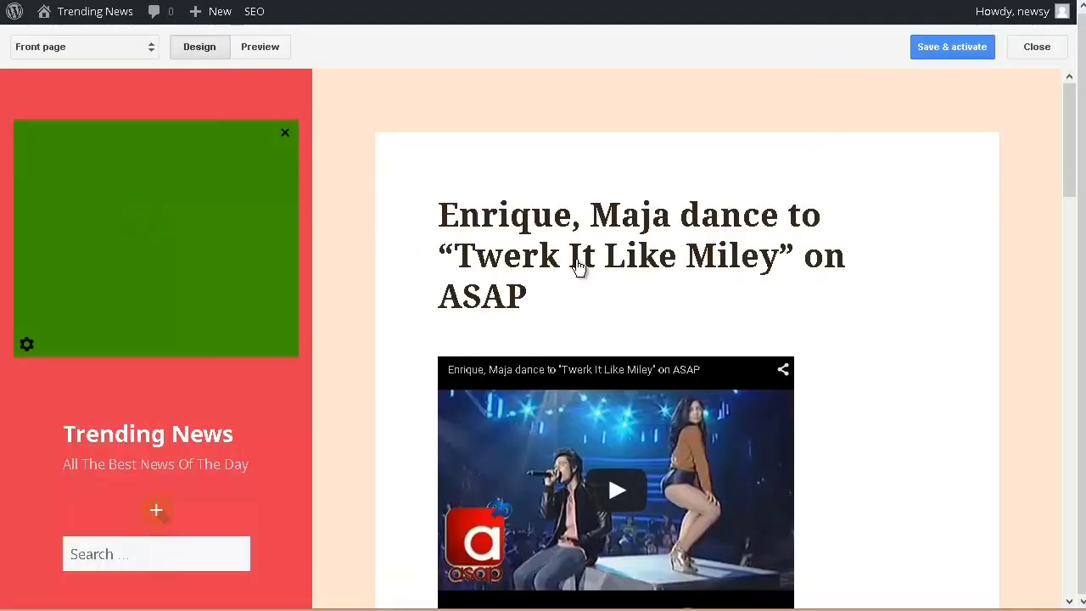
{"action": "scroll", "coordinate": [784, 305], "scroll_direction": "down", "scroll_amount": 3}
{"action": "scroll", "coordinate": [785, 306], "scroll_direction": "down", "scroll_amount": 2}
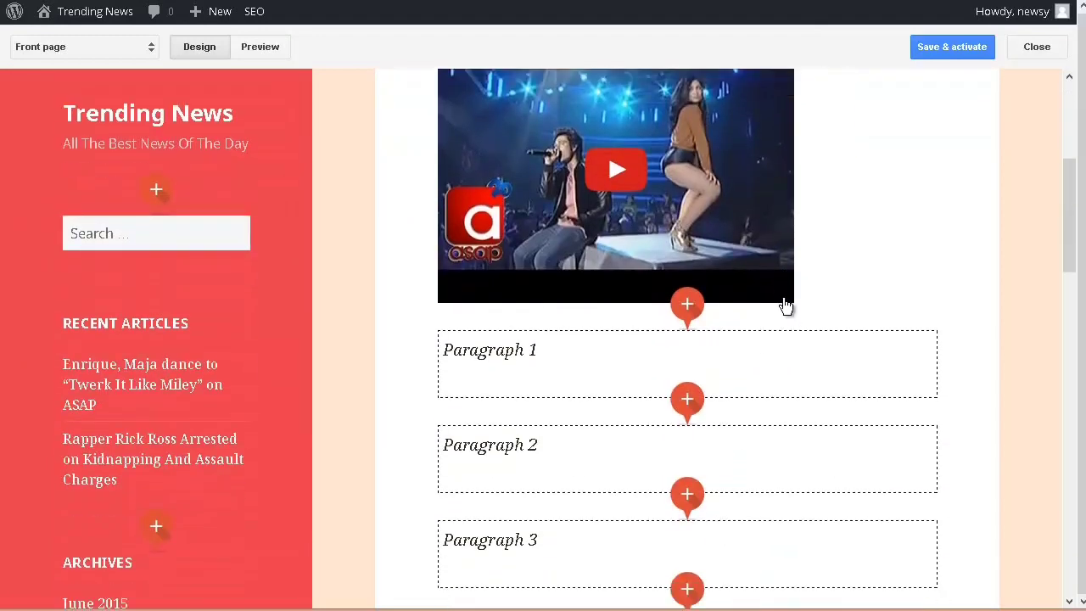
{"action": "scroll", "coordinate": [785, 309], "scroll_direction": "down", "scroll_amount": 2}
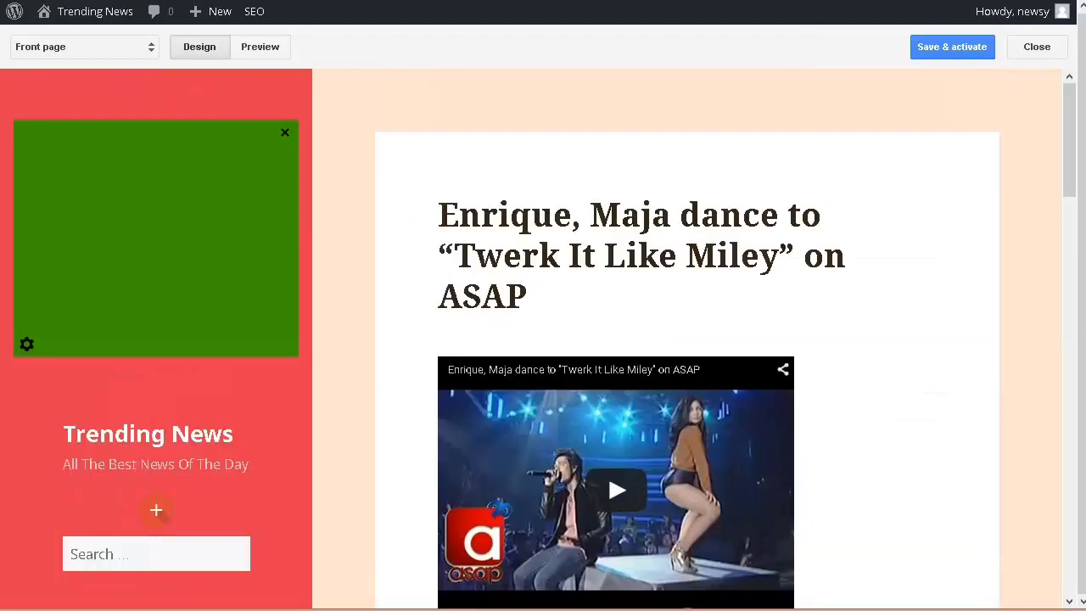
{"action": "left_click", "coordinate": [944, 52]}
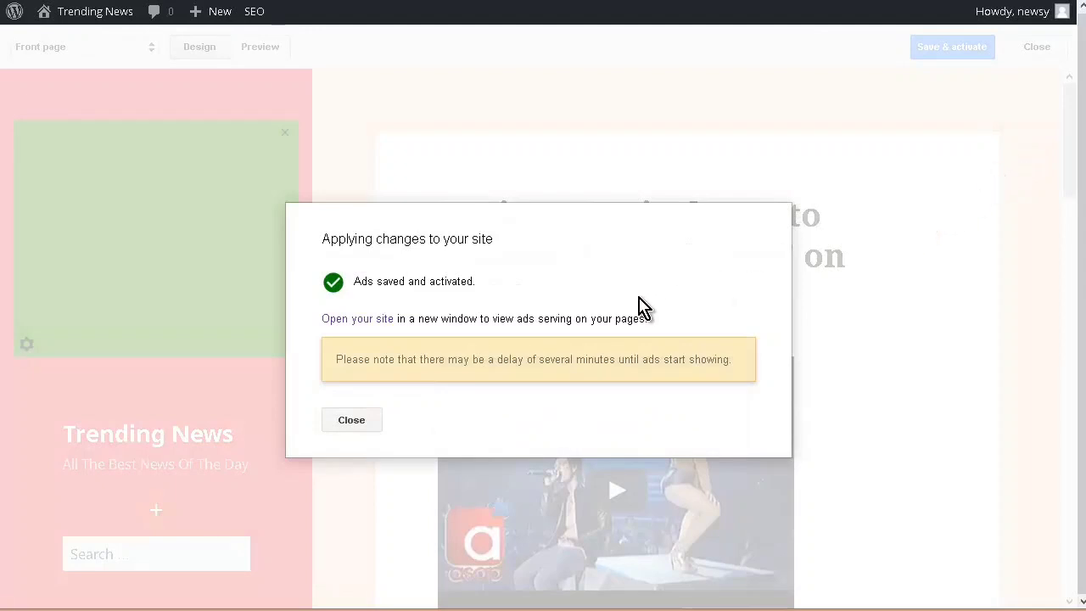
{"action": "left_click", "coordinate": [354, 425]}
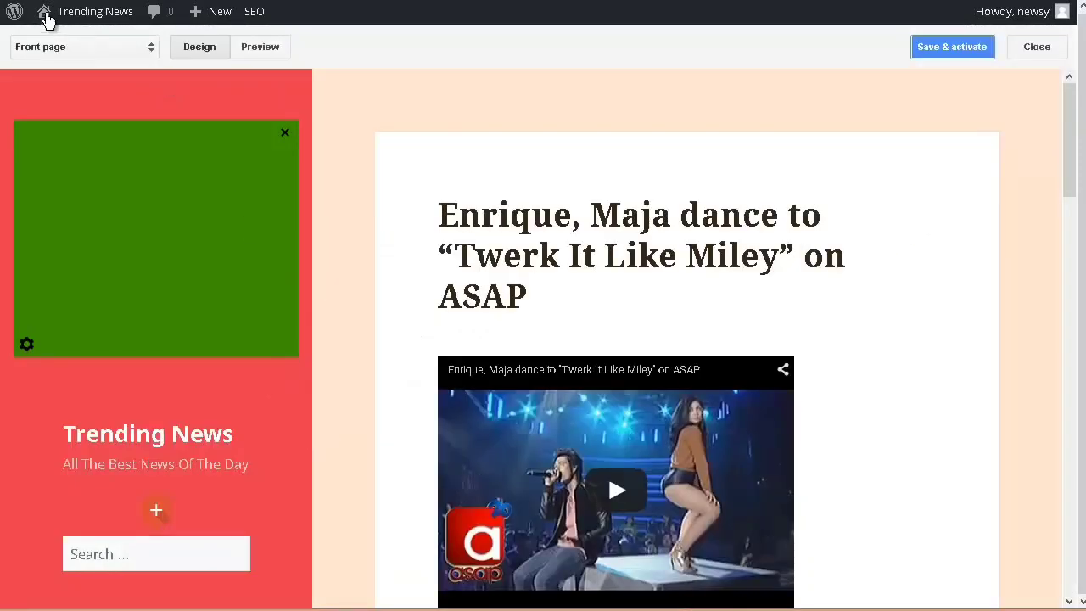
Step: Visit the live Trending News site and look over its sidebar and posts for the ad placement
{"action": "mouse_move", "coordinate": [49, 17]}
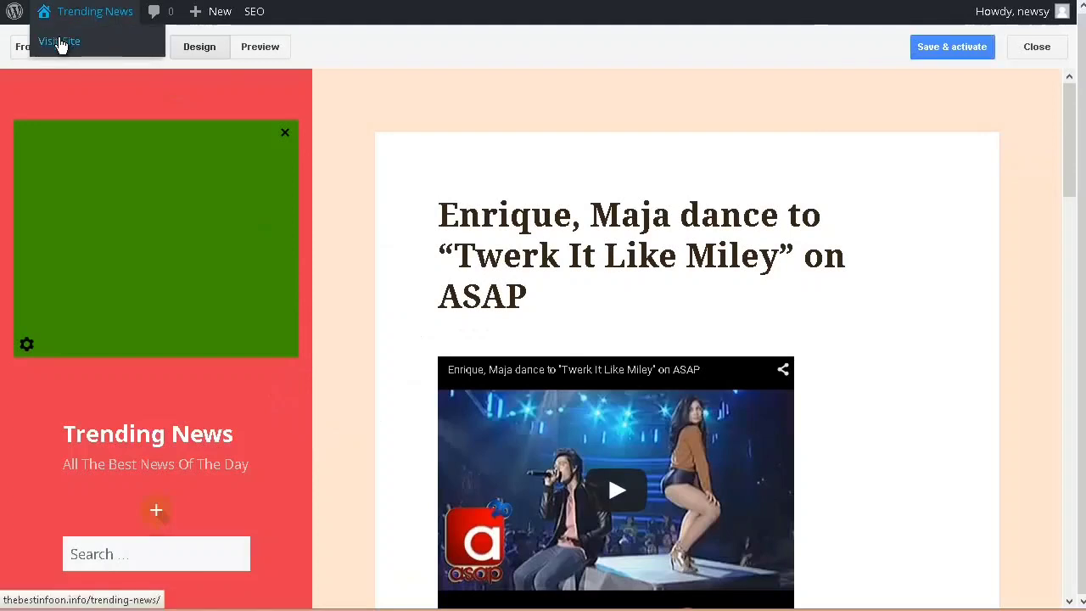
{"action": "left_click", "coordinate": [59, 43]}
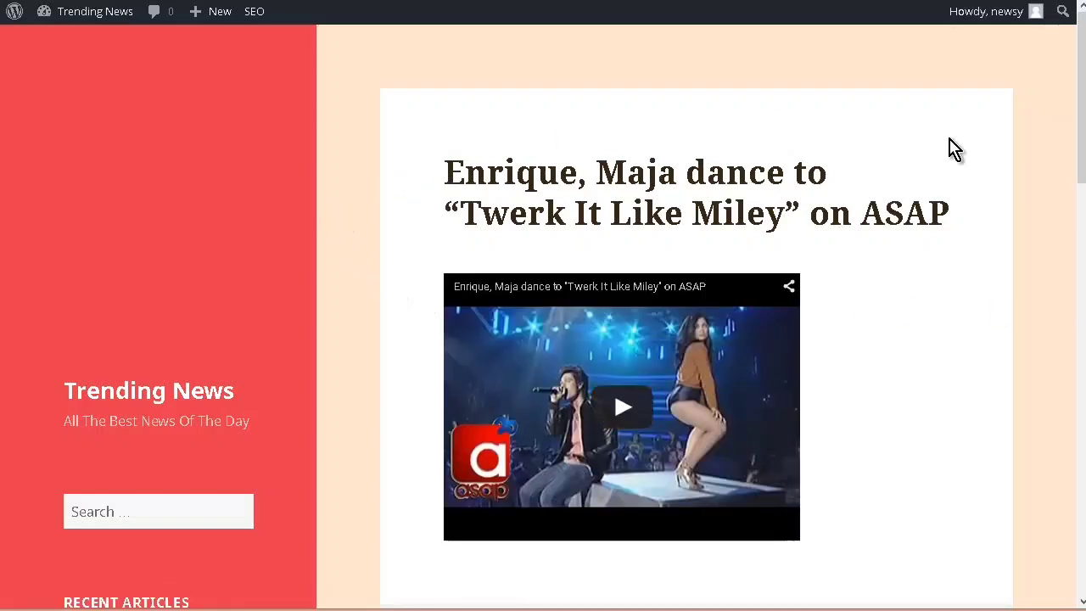
{"action": "scroll", "coordinate": [1008, 298], "scroll_direction": "down", "scroll_amount": 5}
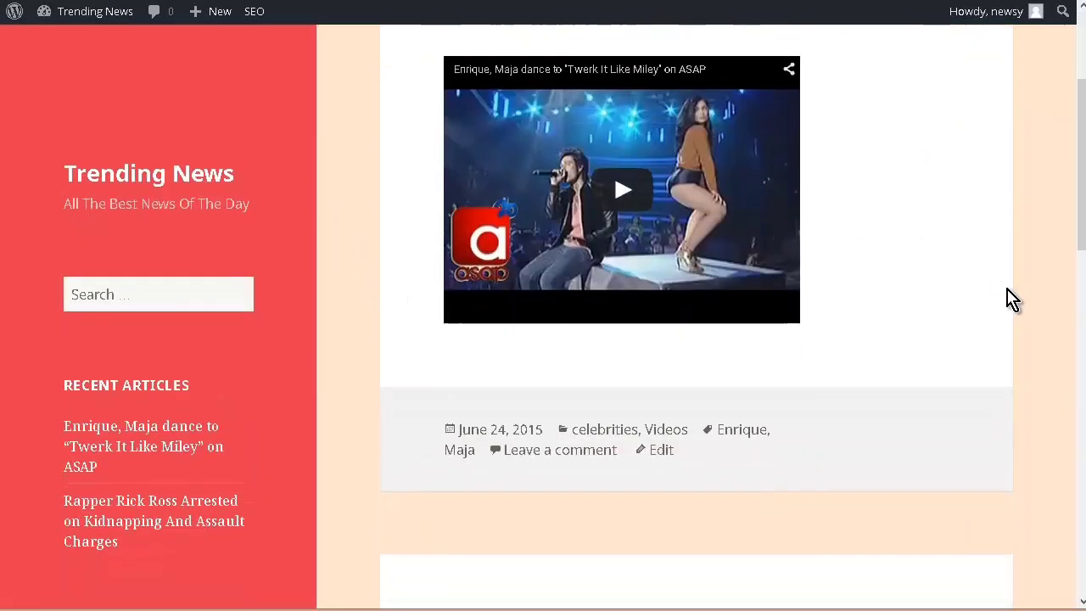
{"action": "scroll", "coordinate": [1008, 299], "scroll_direction": "down", "scroll_amount": 3}
{"action": "scroll", "coordinate": [1010, 298], "scroll_direction": "up", "scroll_amount": 8}
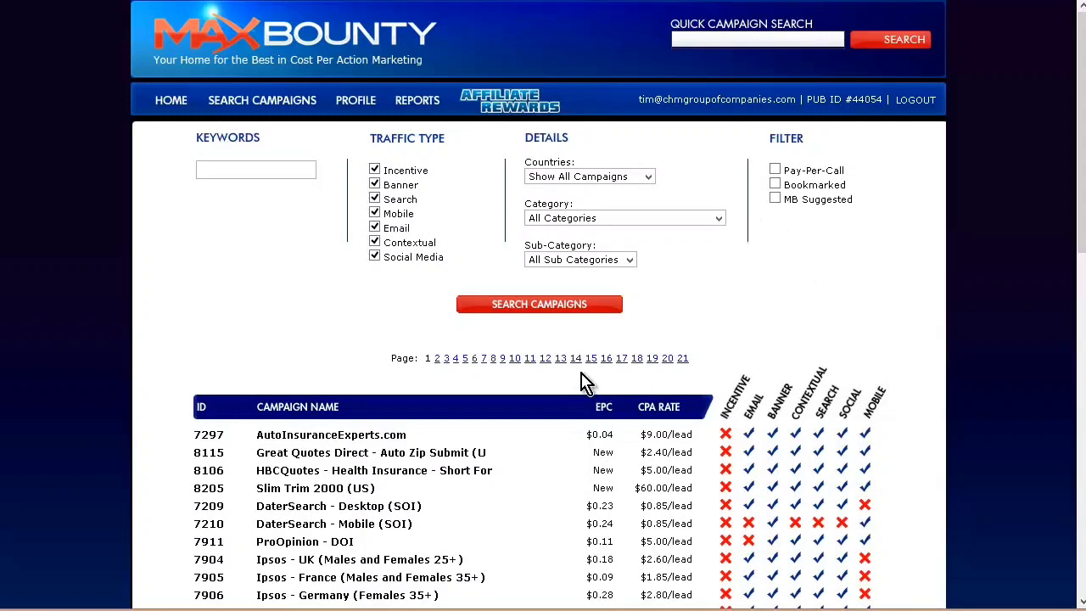
Step: On the MaxBounty campaign search page, sort the campaigns by EPC and look through the highest-earning offers
{"action": "scroll", "coordinate": [661, 415], "scroll_direction": "down", "scroll_amount": 3}
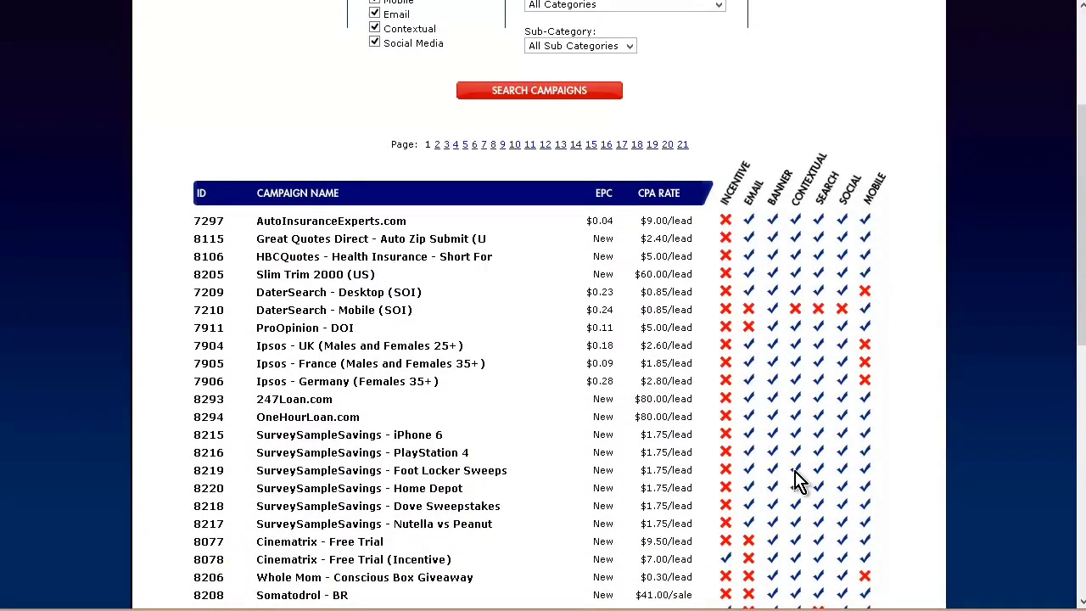
{"action": "scroll", "coordinate": [798, 480], "scroll_direction": "down", "scroll_amount": 2}
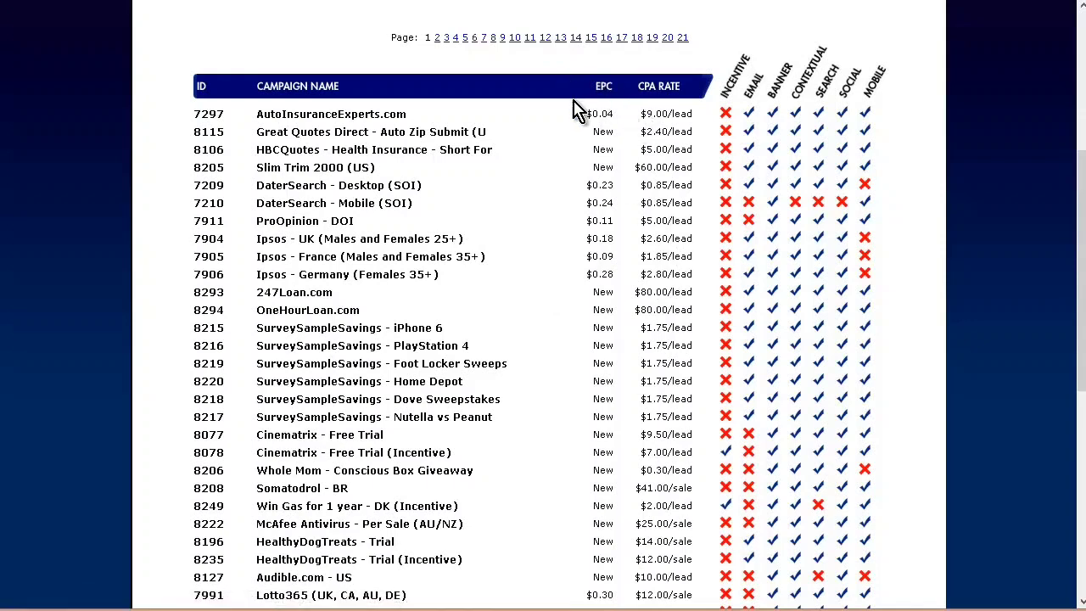
{"action": "scroll", "coordinate": [572, 164], "scroll_direction": "up", "scroll_amount": 3}
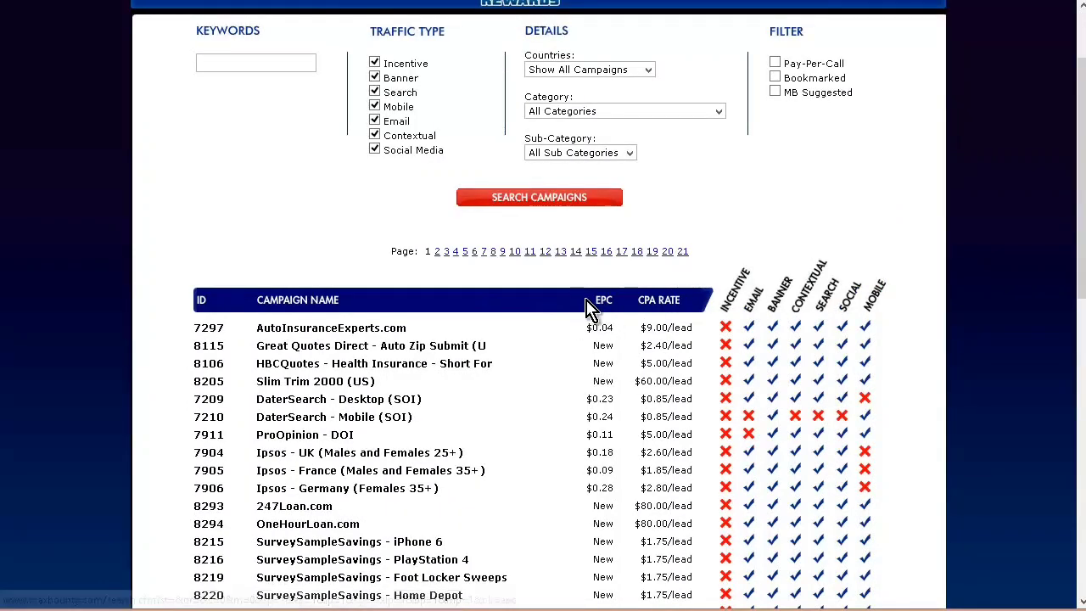
{"action": "left_click", "coordinate": [604, 302]}
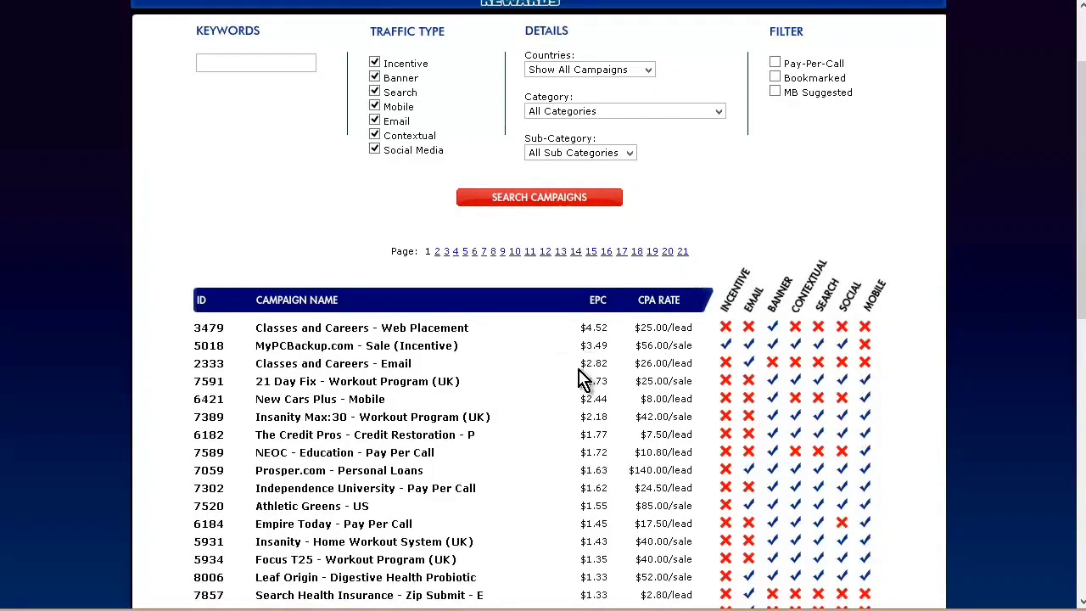
{"action": "scroll", "coordinate": [571, 408], "scroll_direction": "down", "scroll_amount": 2}
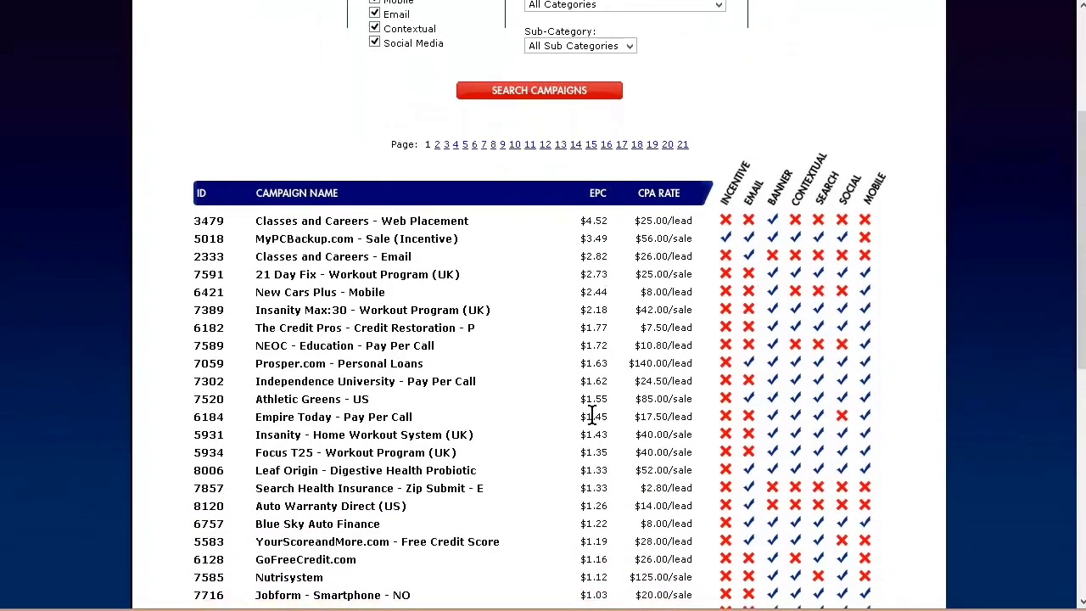
{"action": "scroll", "coordinate": [577, 292], "scroll_direction": "down", "scroll_amount": 2}
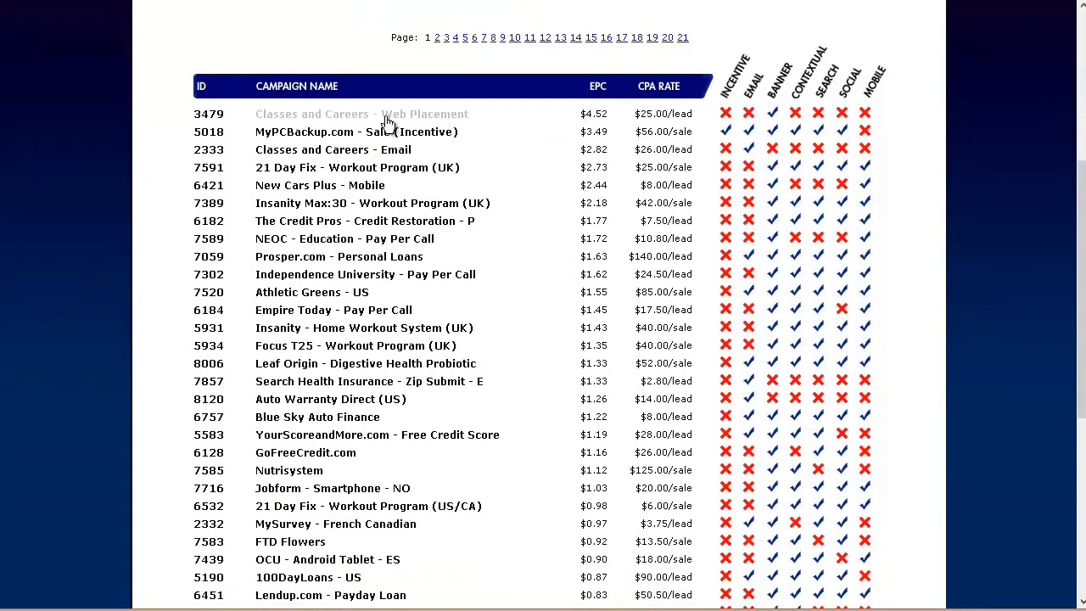
{"action": "scroll", "coordinate": [340, 170], "scroll_direction": "up", "scroll_amount": 2}
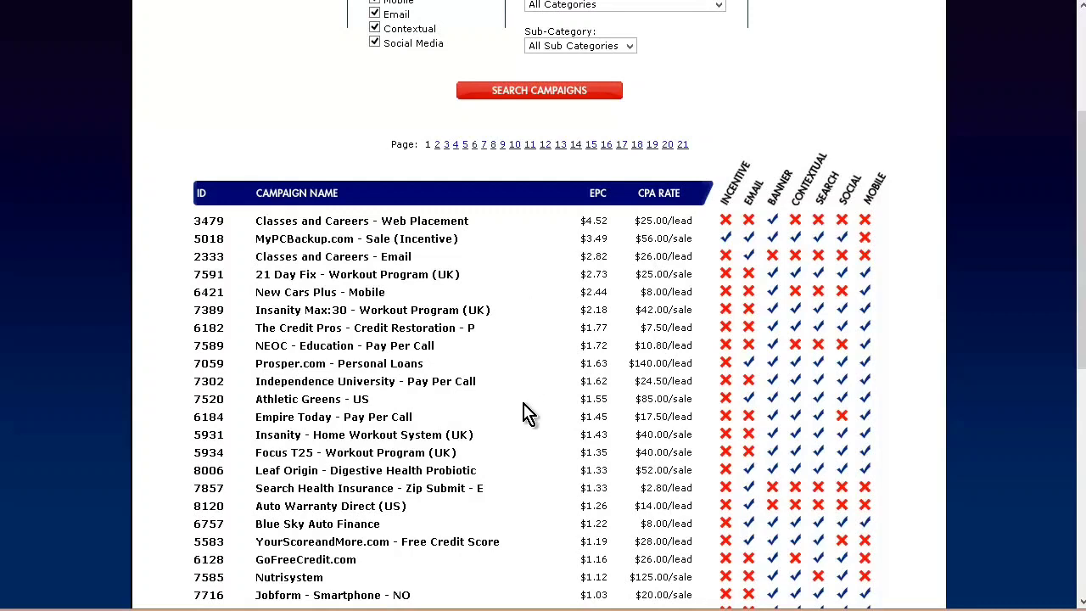
Step: Filter the MaxBounty campaigns to the Email Submits category and run the search
{"action": "scroll", "coordinate": [526, 415], "scroll_direction": "up", "scroll_amount": 3}
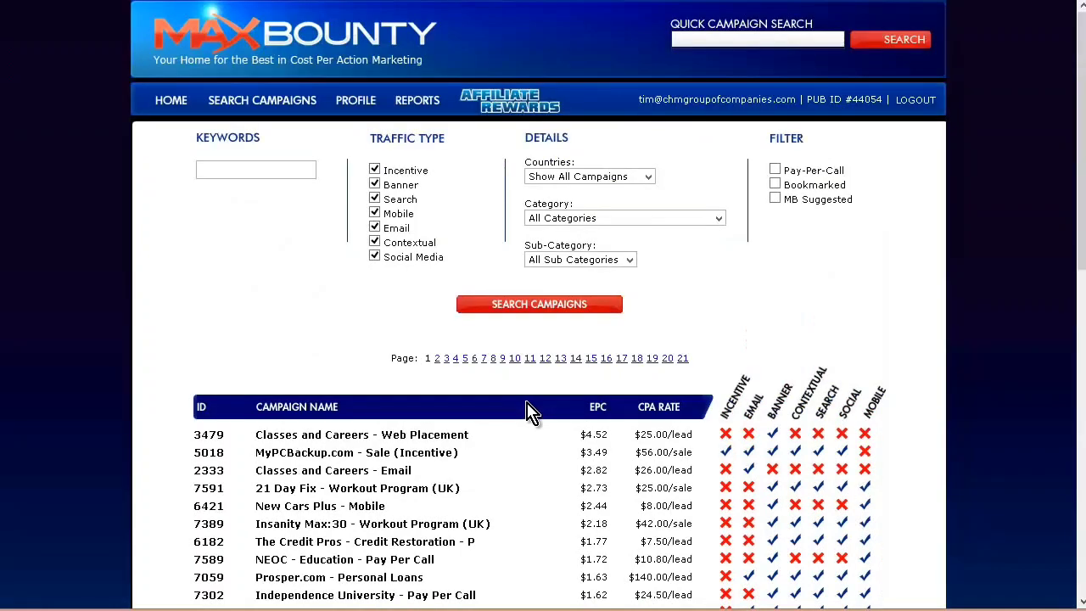
{"action": "left_click", "coordinate": [719, 219]}
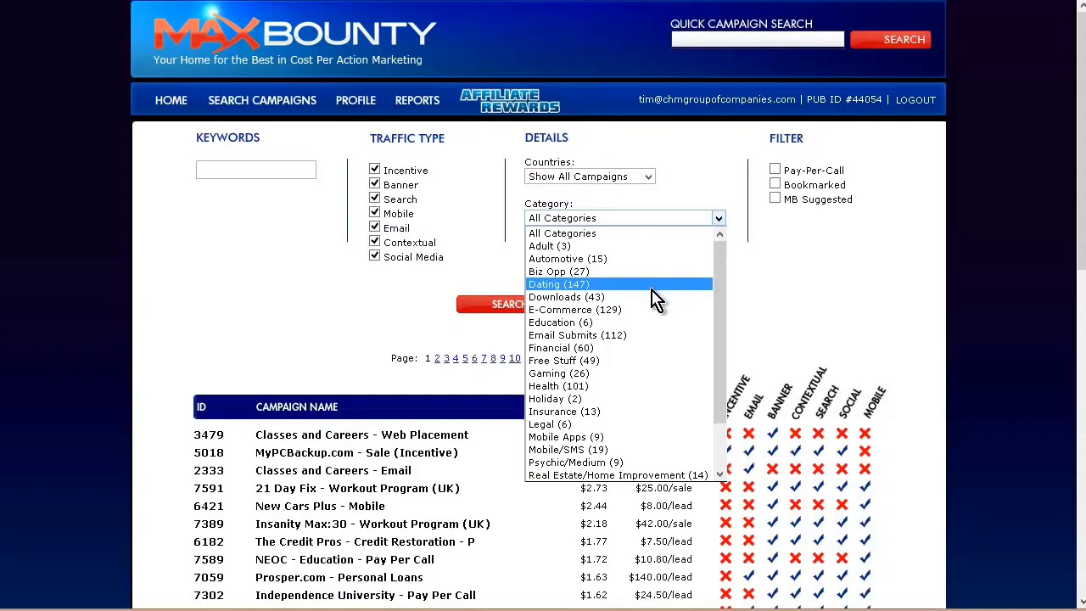
{"action": "left_click", "coordinate": [658, 344]}
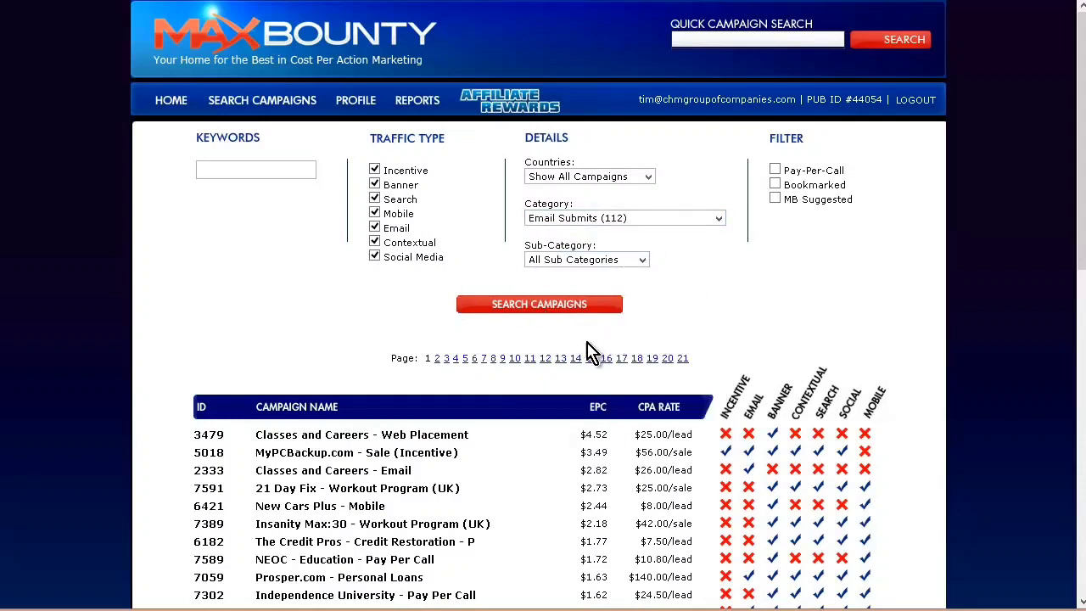
{"action": "left_click", "coordinate": [507, 307]}
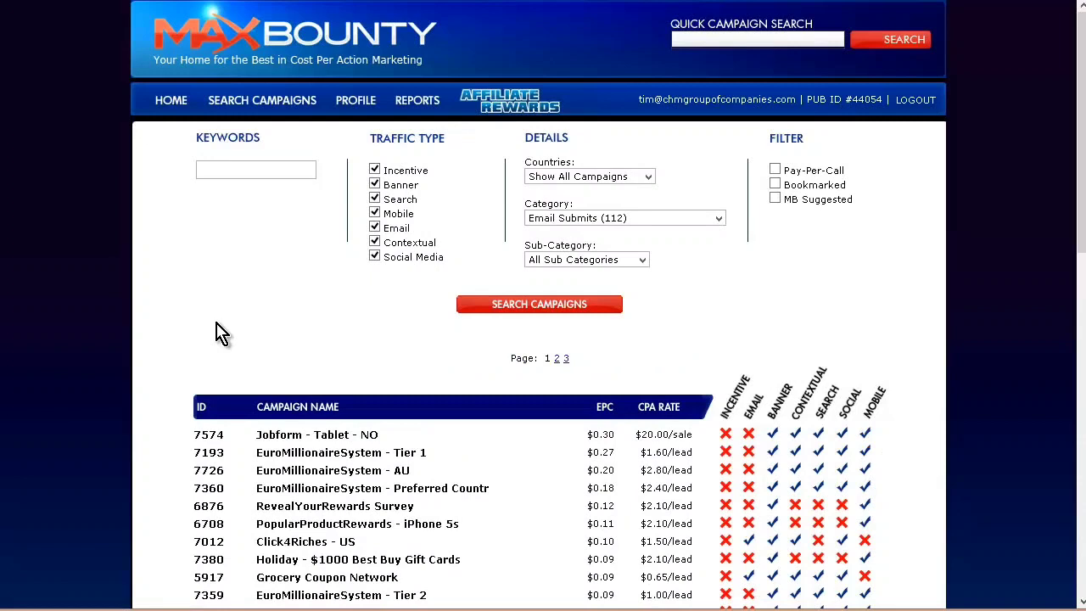
Step: Open the PopularProductRewards - iPhone 5s campaign from the results and review its terms and landing page preview
{"action": "scroll", "coordinate": [247, 339], "scroll_direction": "down", "scroll_amount": 2}
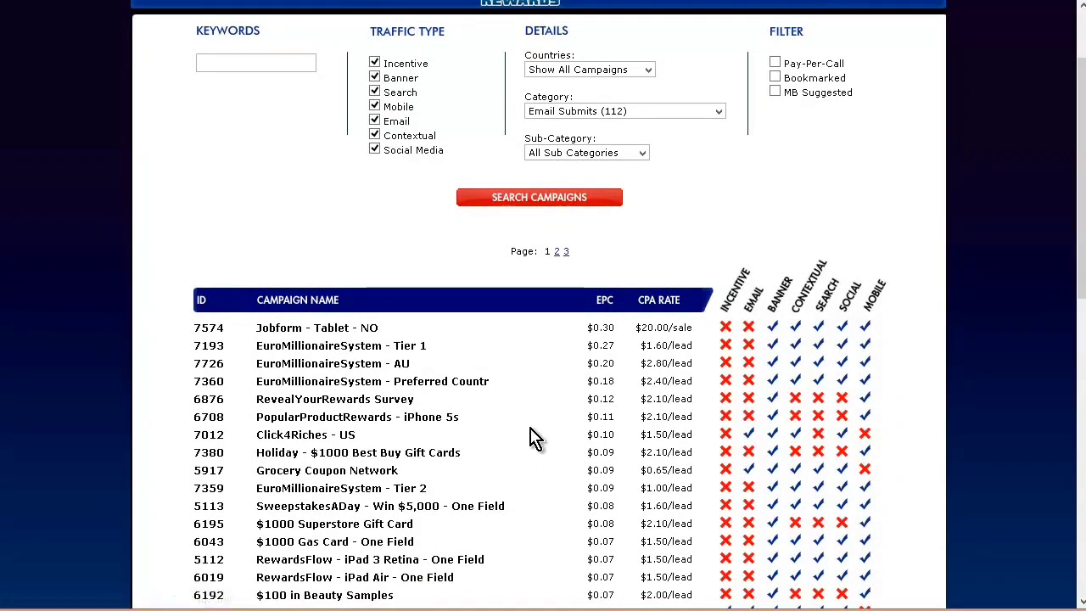
{"action": "left_click", "coordinate": [441, 422]}
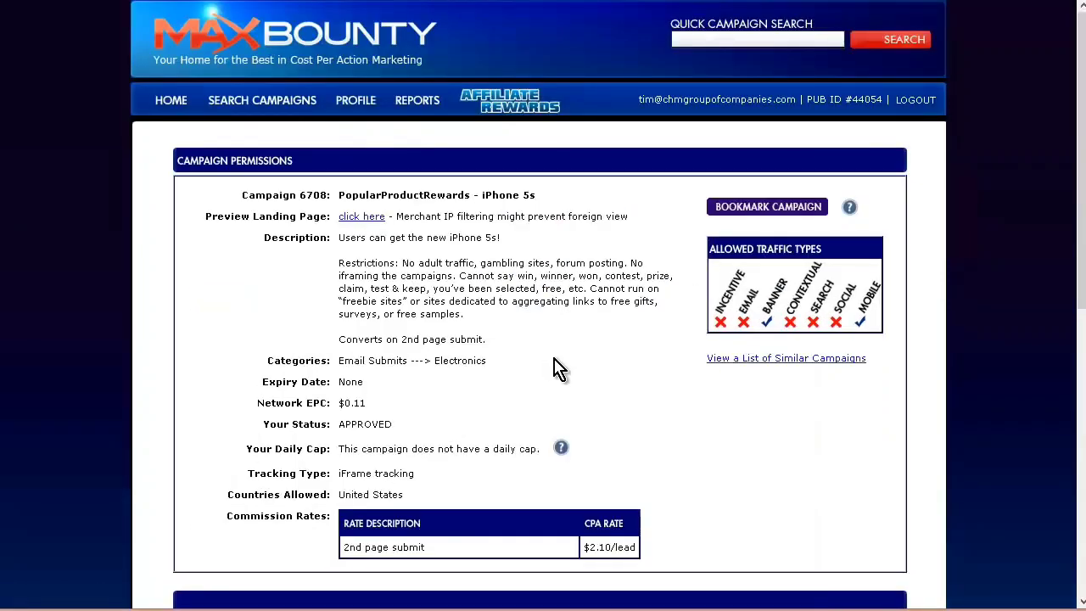
{"action": "scroll", "coordinate": [556, 367], "scroll_direction": "down", "scroll_amount": 3}
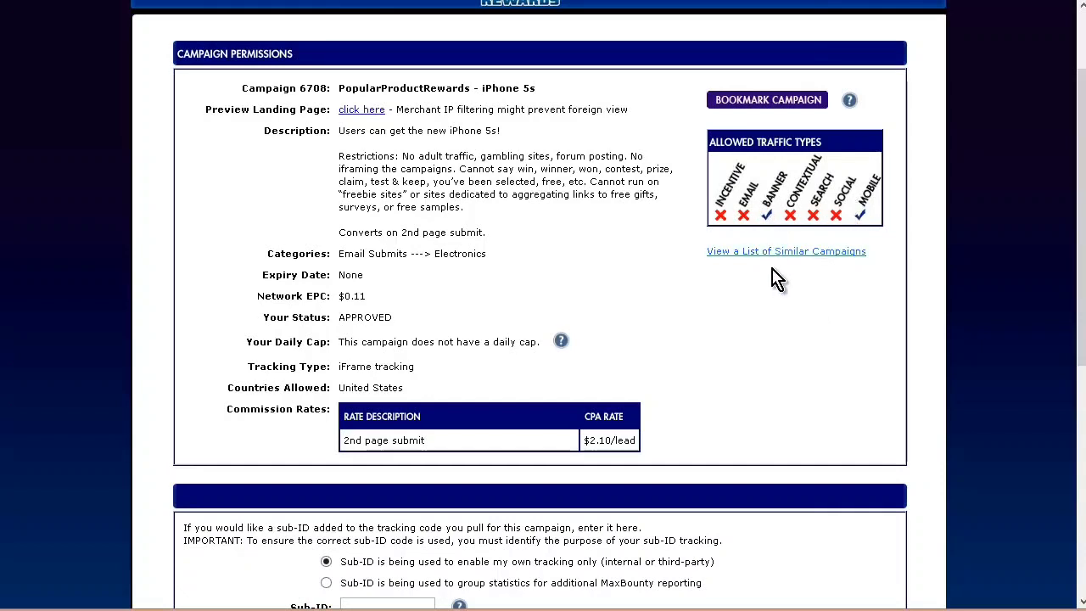
{"action": "scroll", "coordinate": [650, 327], "scroll_direction": "down", "scroll_amount": 3}
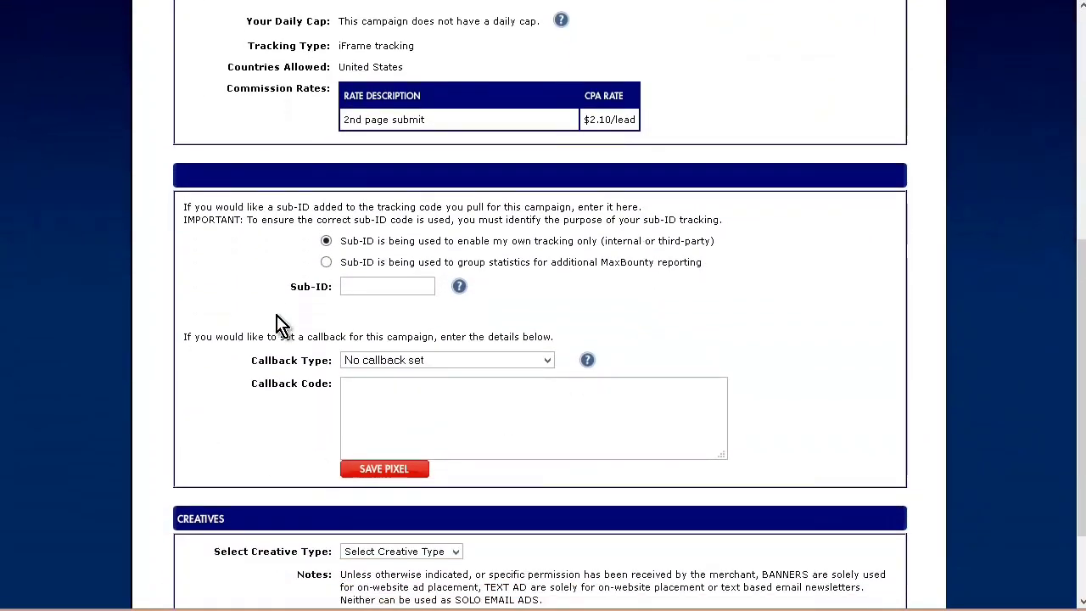
{"action": "scroll", "coordinate": [561, 312], "scroll_direction": "up", "scroll_amount": 3}
{"action": "scroll", "coordinate": [560, 316], "scroll_direction": "up", "scroll_amount": 2}
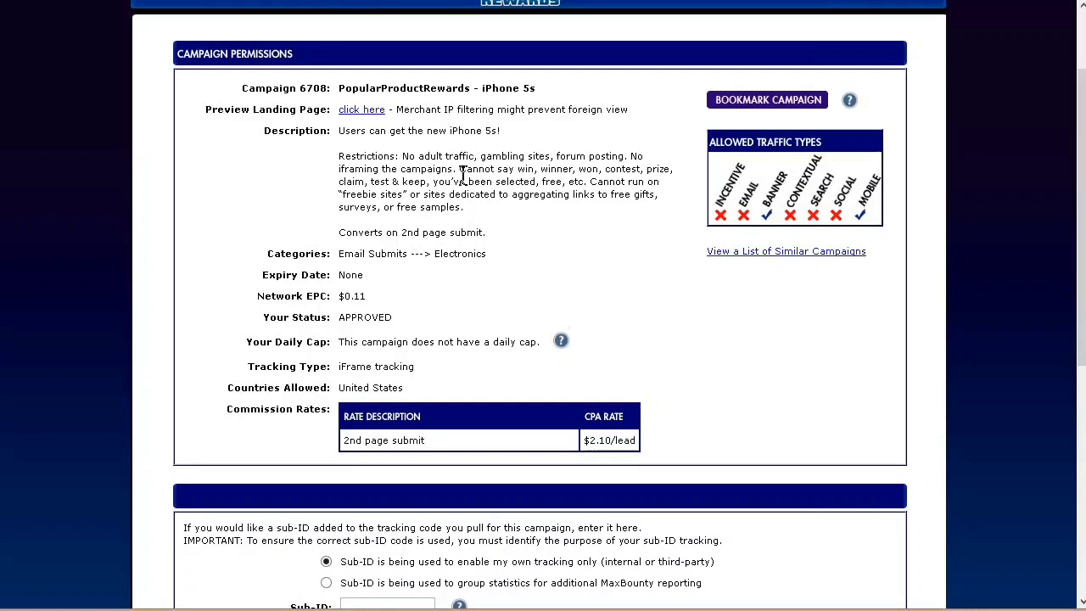
{"action": "left_click", "coordinate": [359, 112]}
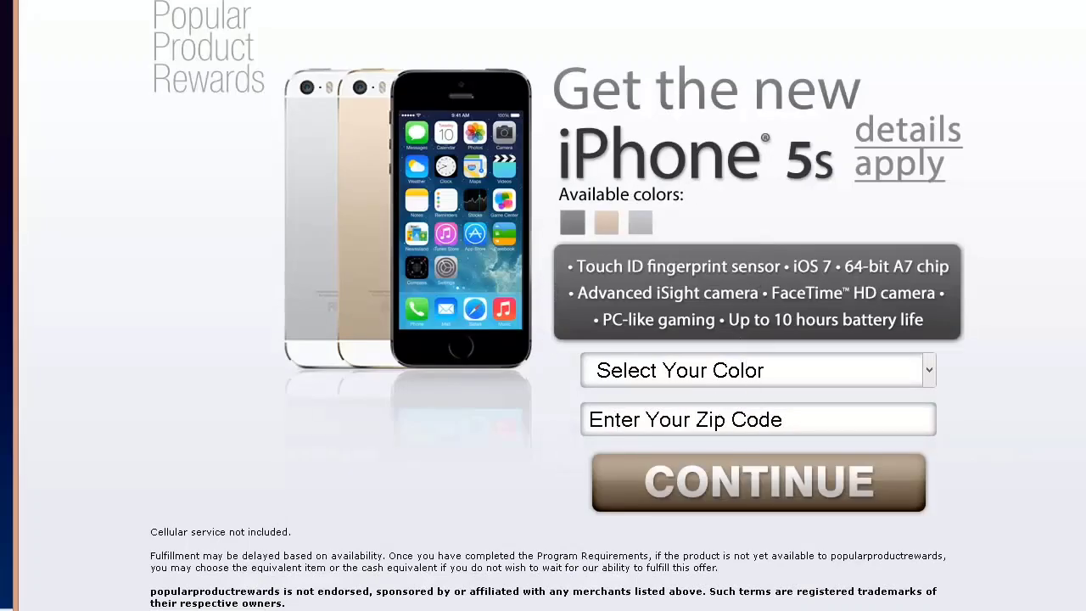
{"action": "left_click", "coordinate": [1078, 4]}
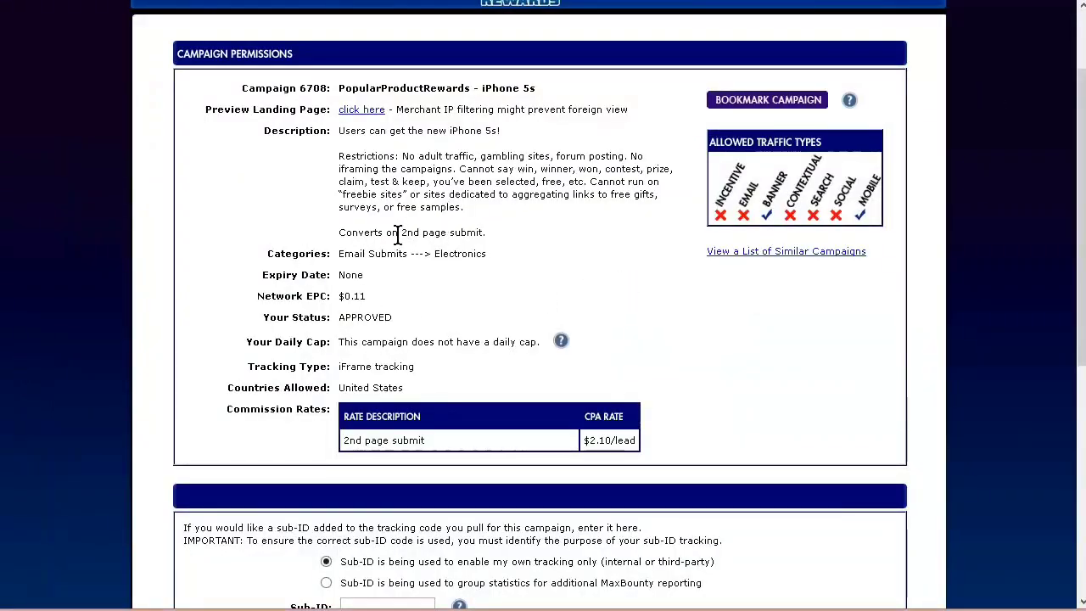
Step: List the campaign's Banners creatives and look through the available banner sizes
{"action": "scroll", "coordinate": [455, 235], "scroll_direction": "down", "scroll_amount": 4}
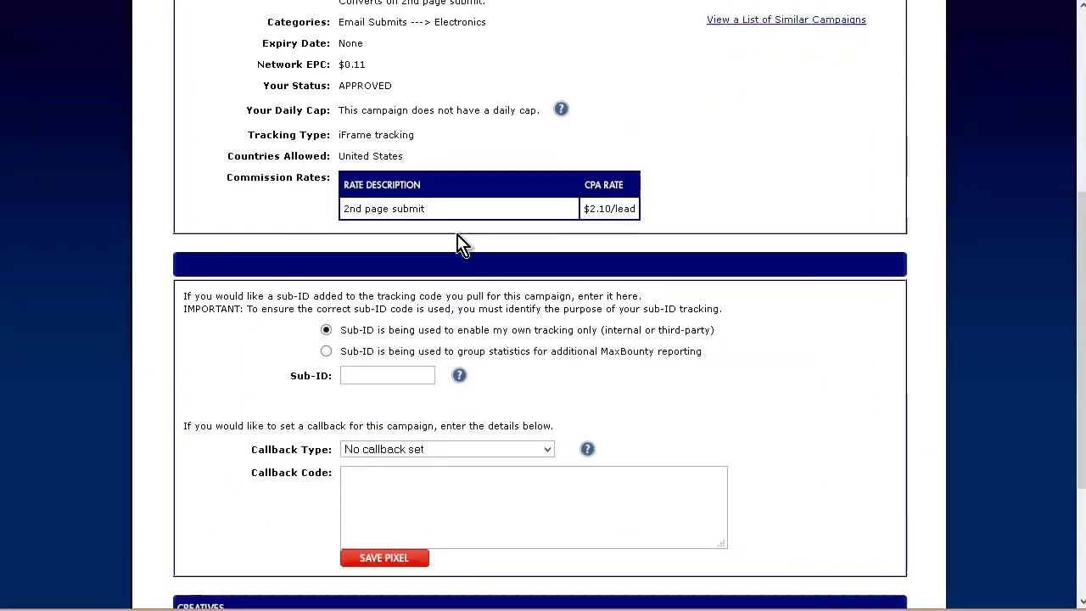
{"action": "scroll", "coordinate": [186, 293], "scroll_direction": "down", "scroll_amount": 2}
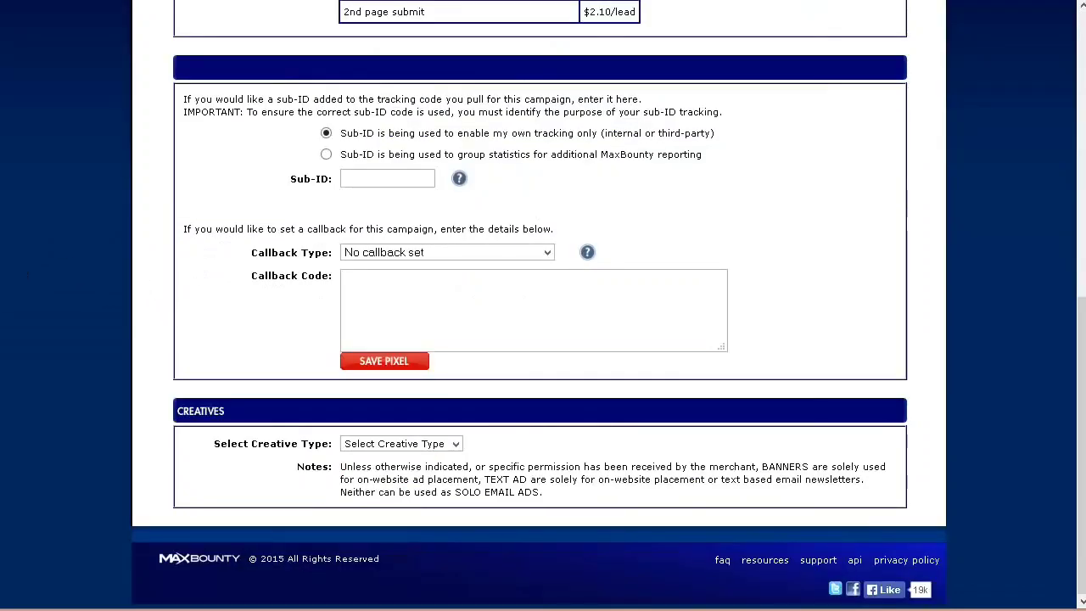
{"action": "left_click", "coordinate": [456, 443]}
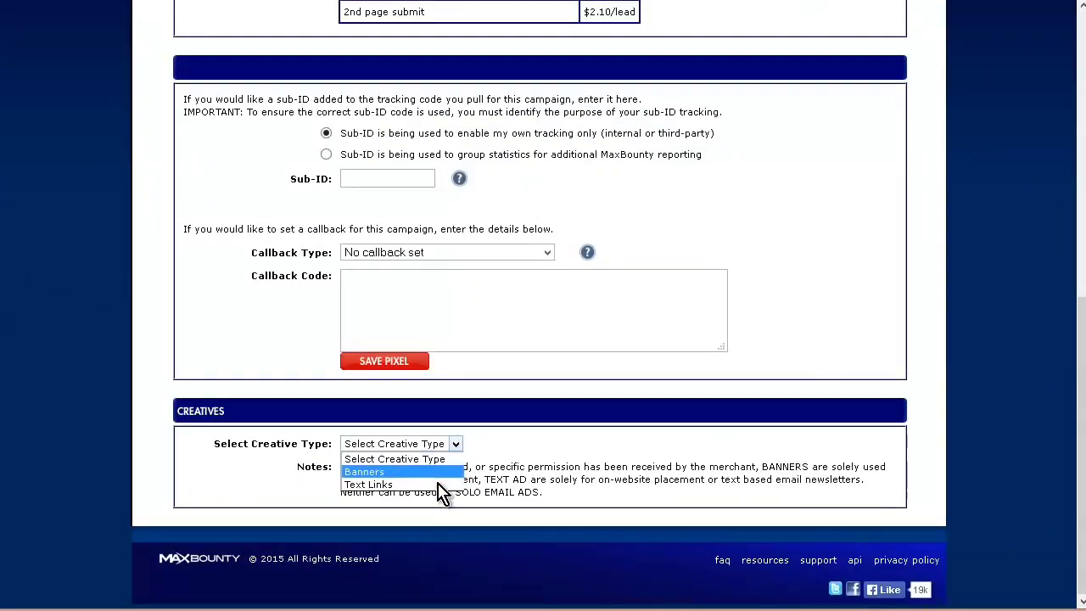
{"action": "left_click", "coordinate": [439, 472]}
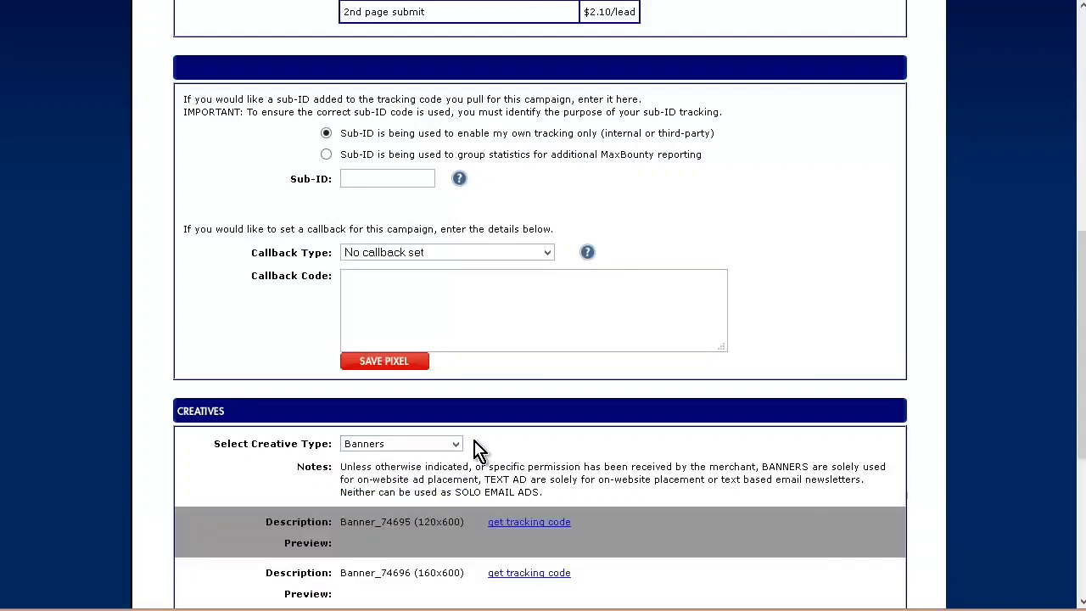
{"action": "scroll", "coordinate": [483, 447], "scroll_direction": "down", "scroll_amount": 4}
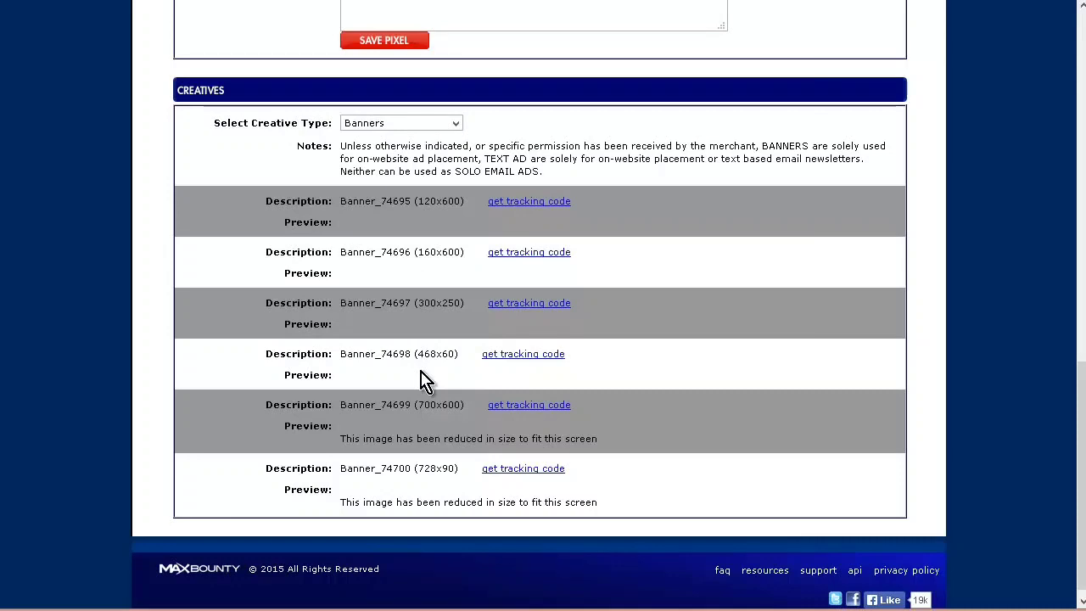
{"action": "scroll", "coordinate": [424, 379], "scroll_direction": "down", "scroll_amount": 1}
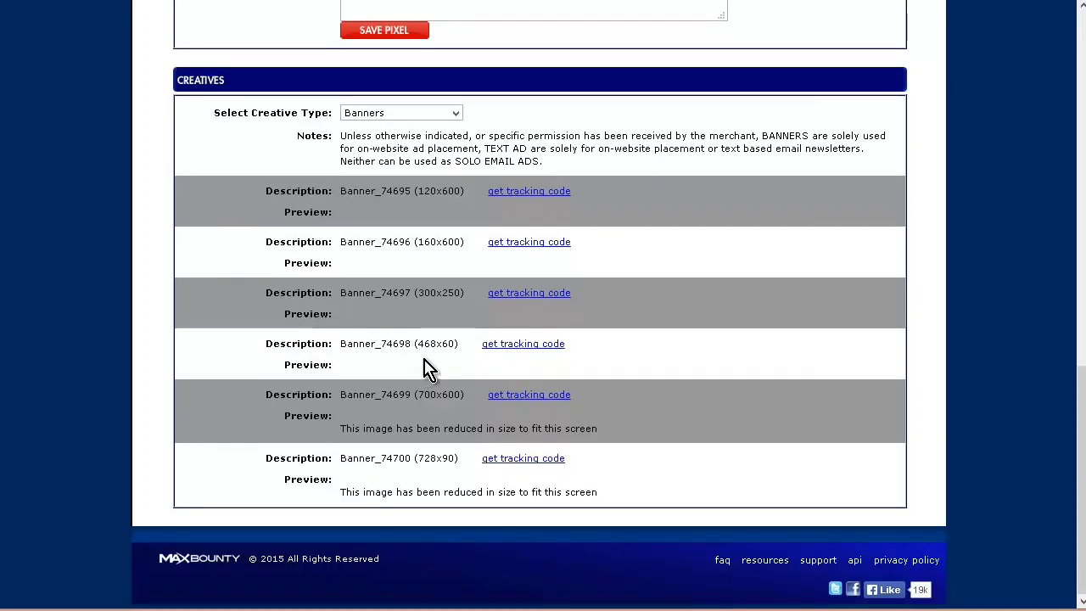
Step: Get the tracking code for the 300x250 banner and copy the whole code
{"action": "left_click", "coordinate": [502, 298]}
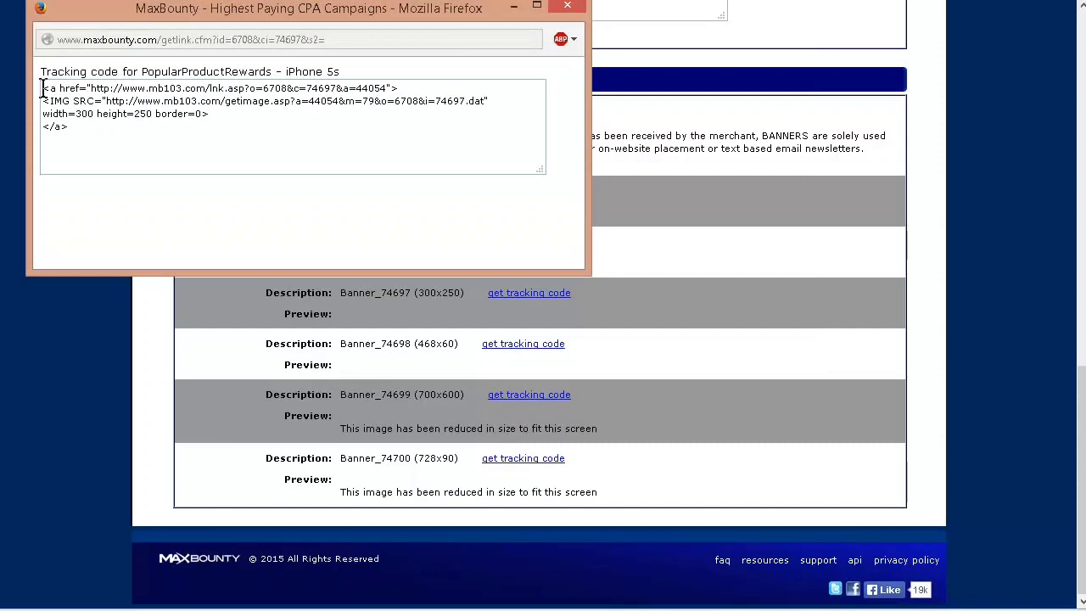
{"action": "left_click_drag", "start_coordinate": [43, 88], "coordinate": [277, 121]}
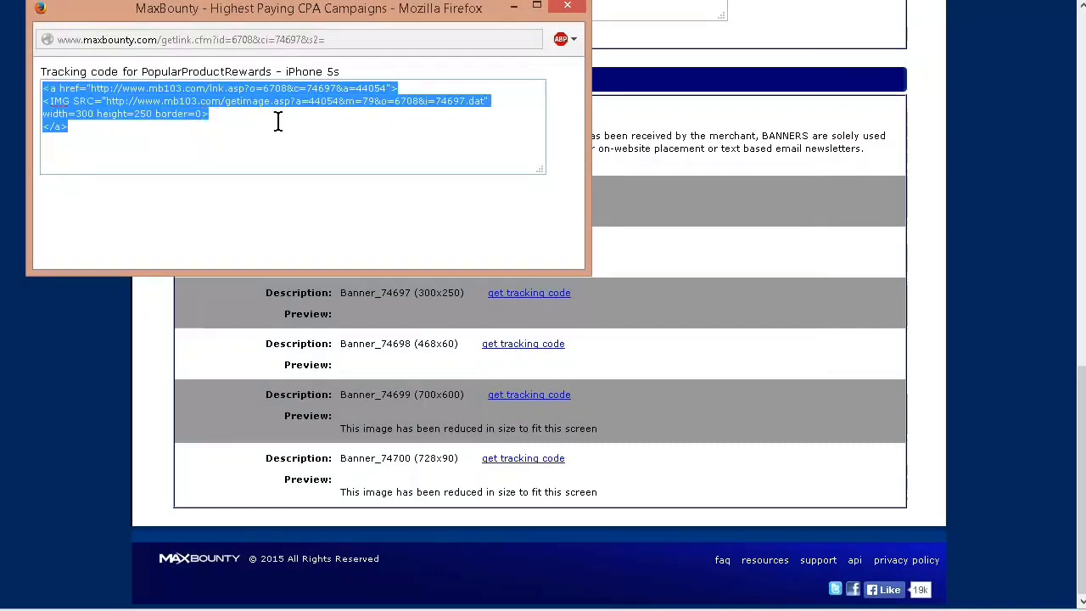
{"action": "right_click", "coordinate": [123, 102]}
{"action": "left_click", "coordinate": [184, 161]}
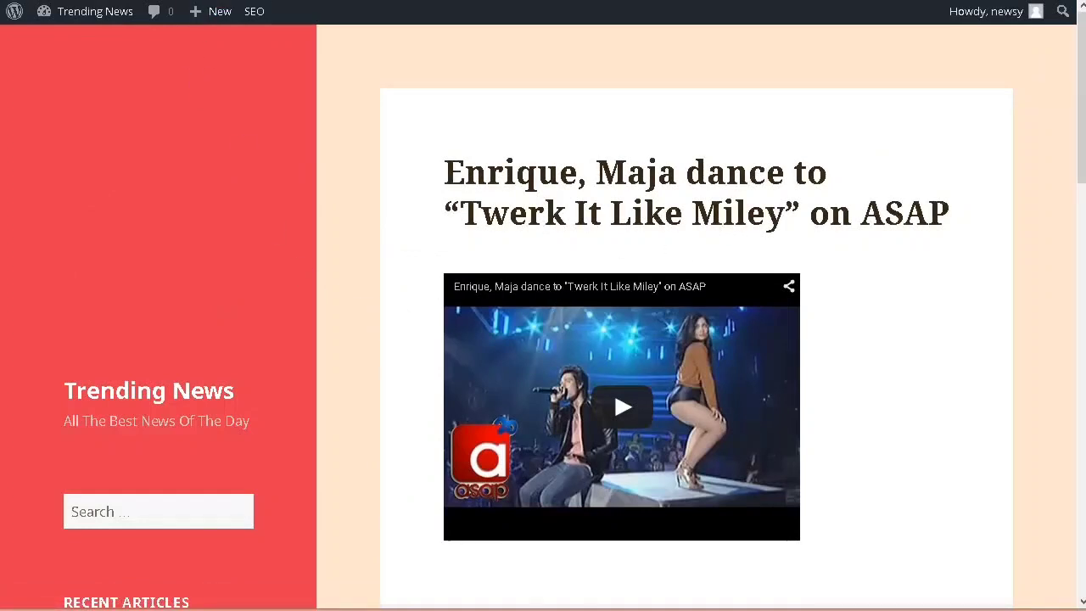
Step: Switch to the live Trending News site and look over its front page for a place for the banner
{"action": "left_click", "coordinate": [618, 182]}
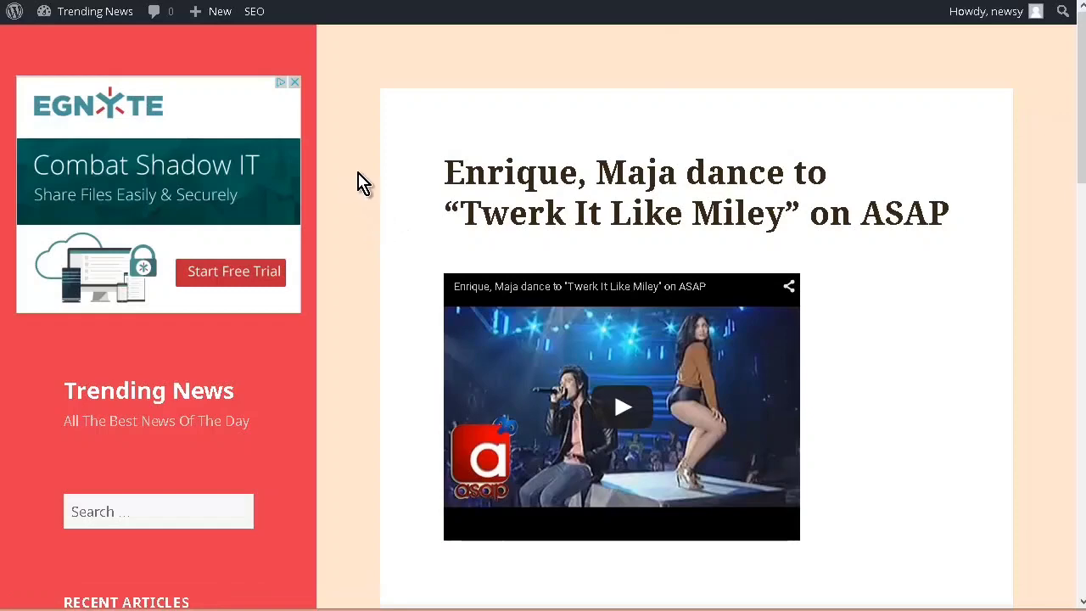
{"action": "scroll", "coordinate": [311, 172], "scroll_direction": "down", "scroll_amount": 3}
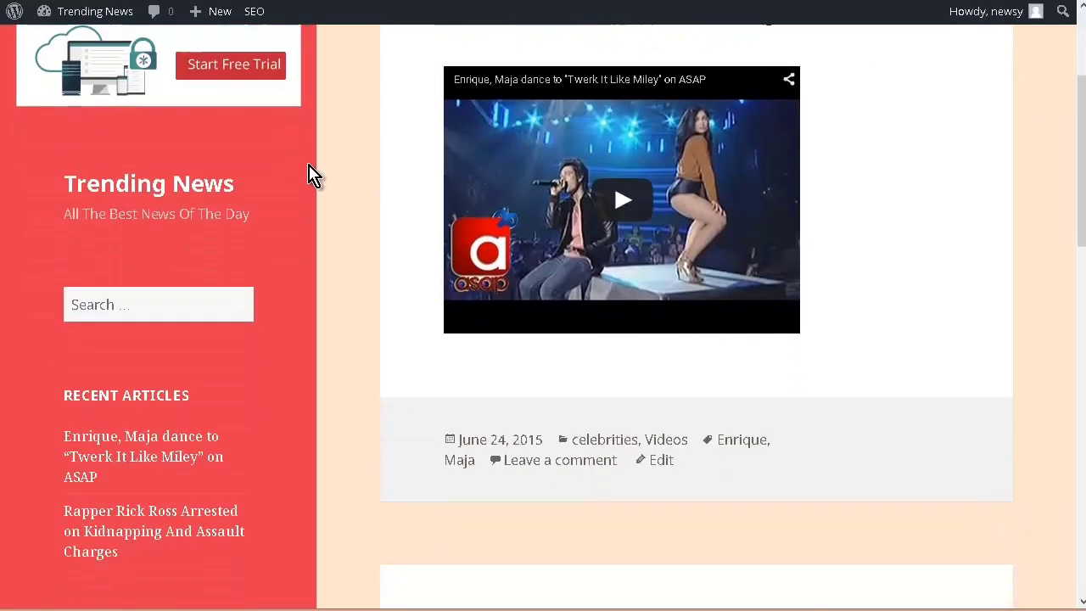
{"action": "scroll", "coordinate": [310, 172], "scroll_direction": "up", "scroll_amount": 3}
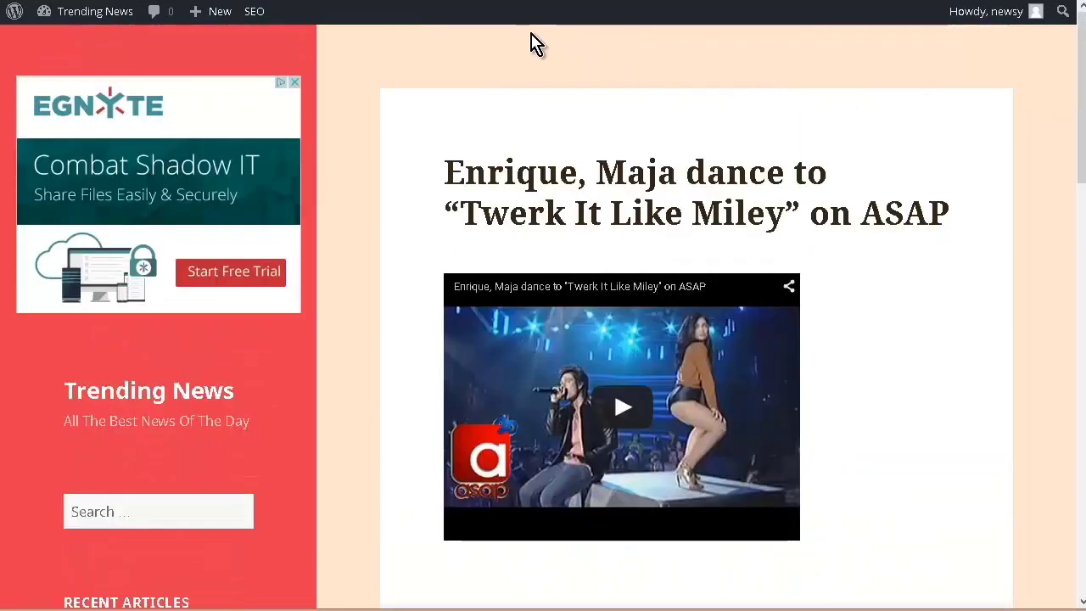
Step: Open the Twenty Fifteen theme's Header template (header.php) in the WordPress theme editor
{"action": "mouse_move", "coordinate": [73, 12]}
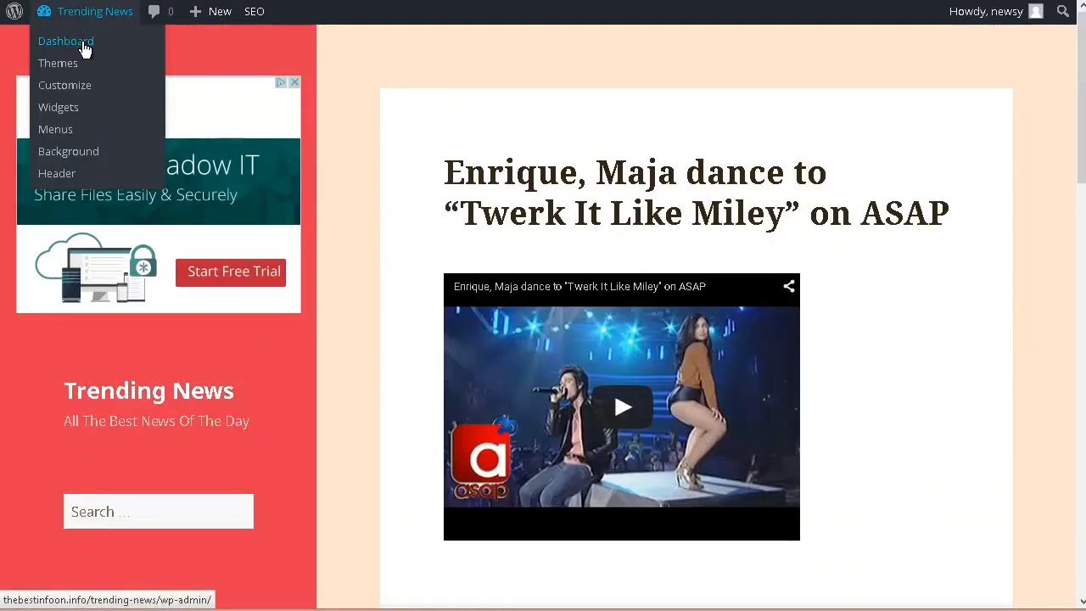
{"action": "left_click", "coordinate": [83, 43]}
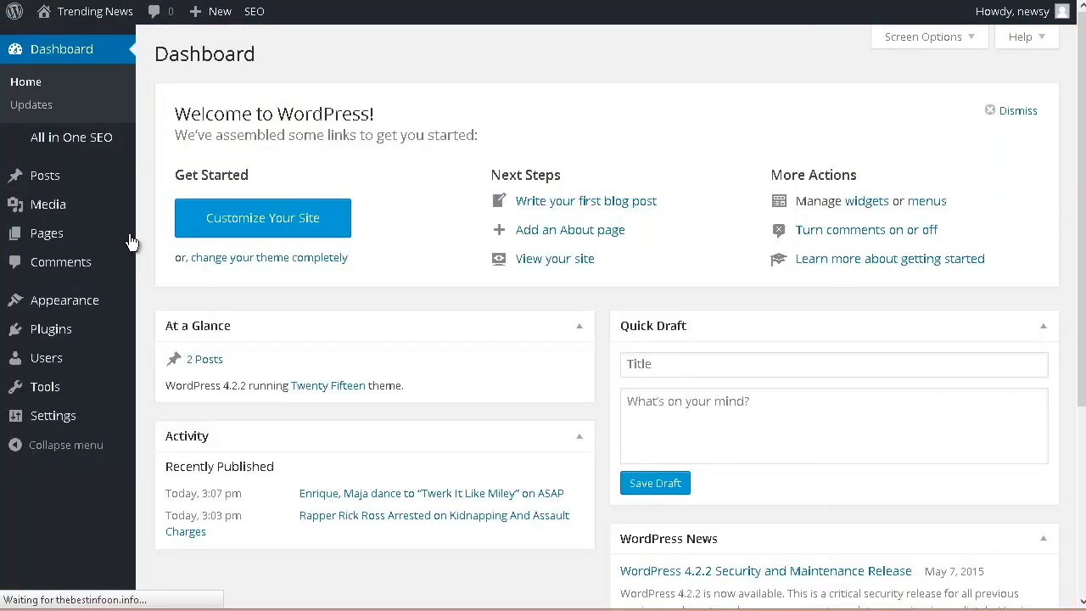
{"action": "mouse_move", "coordinate": [19, 300]}
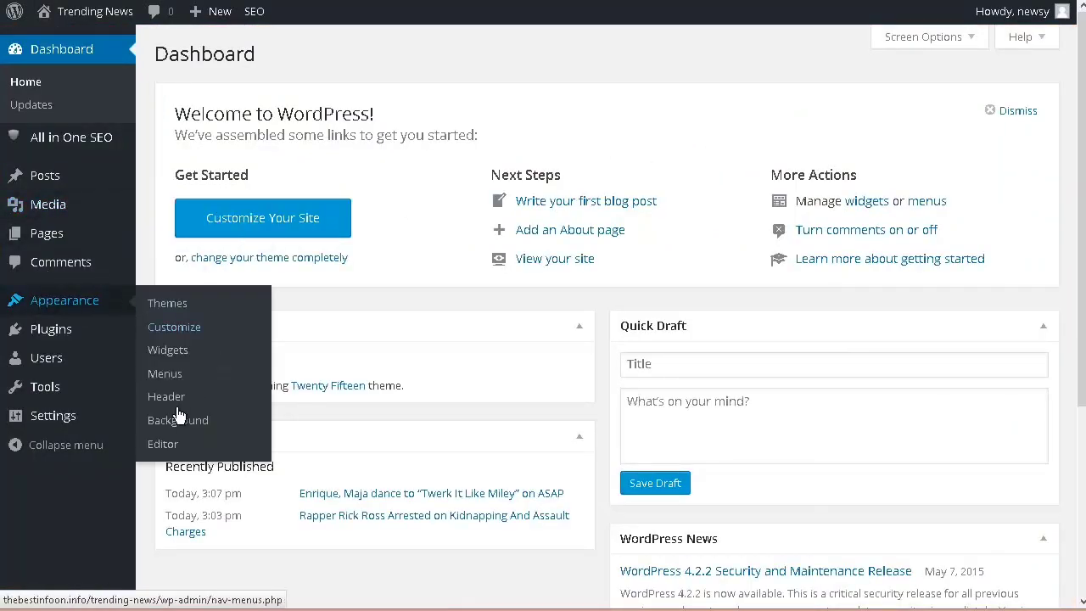
{"action": "left_click", "coordinate": [161, 445]}
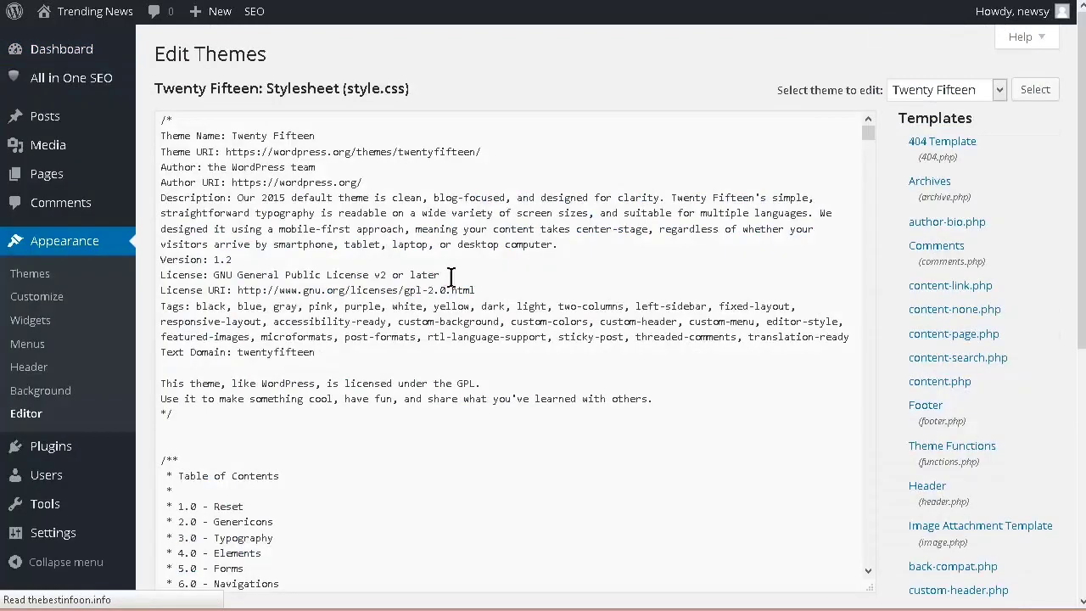
{"action": "scroll", "coordinate": [1030, 317], "scroll_direction": "down", "scroll_amount": 3}
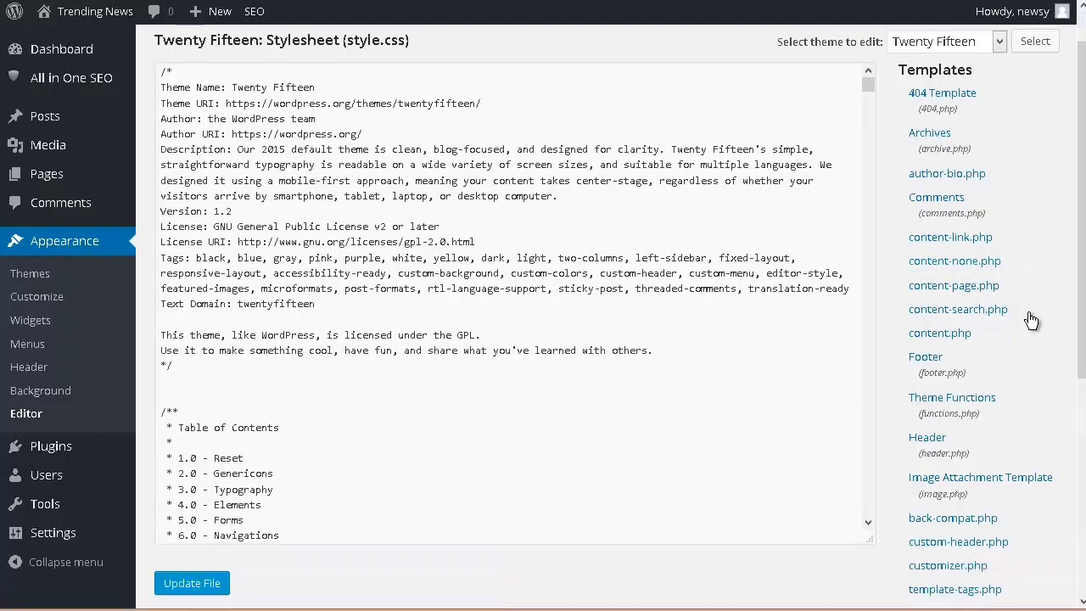
{"action": "scroll", "coordinate": [1044, 292], "scroll_direction": "down", "scroll_amount": 2}
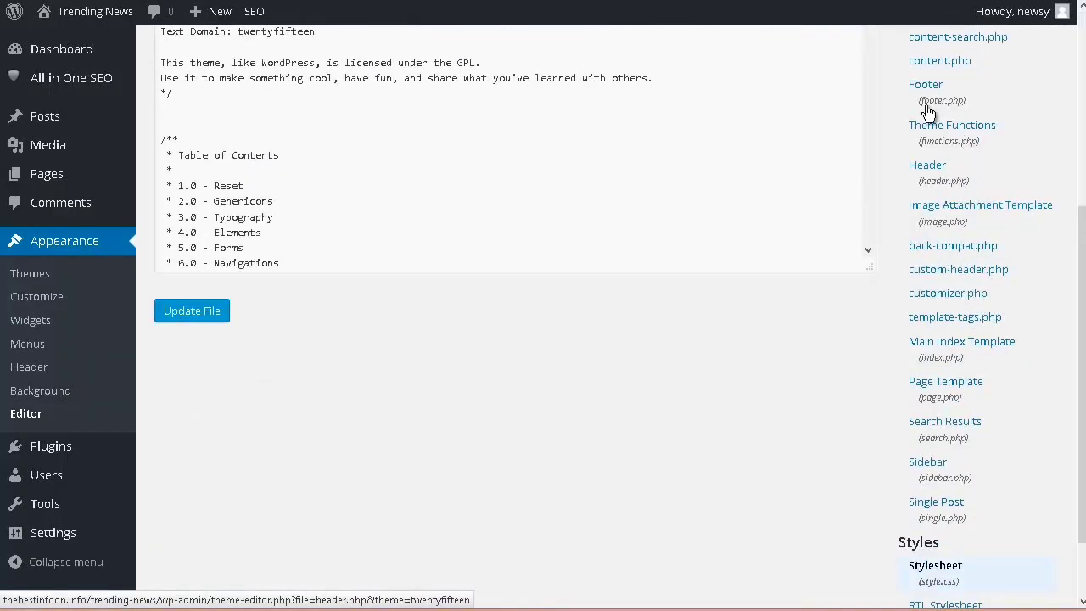
{"action": "scroll", "coordinate": [988, 125], "scroll_direction": "up", "scroll_amount": 2}
{"action": "scroll", "coordinate": [931, 138], "scroll_direction": "down", "scroll_amount": 2}
{"action": "left_click", "coordinate": [929, 170]}
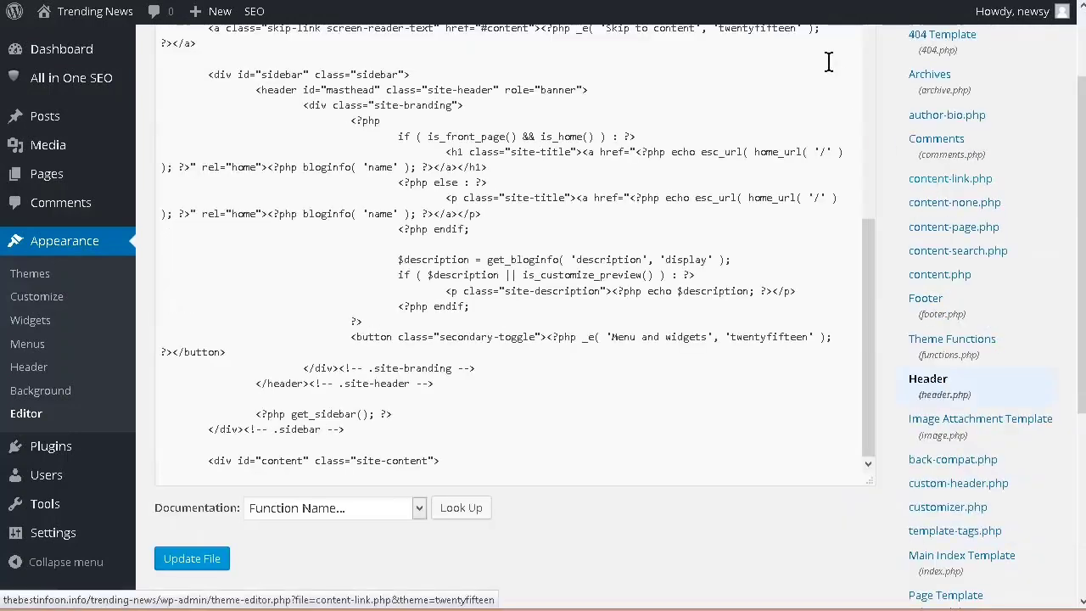
Step: Paste the banner tracking code at the end of header.php, below the site-content div, and update the file
{"action": "scroll", "coordinate": [705, 192], "scroll_direction": "down", "scroll_amount": 2}
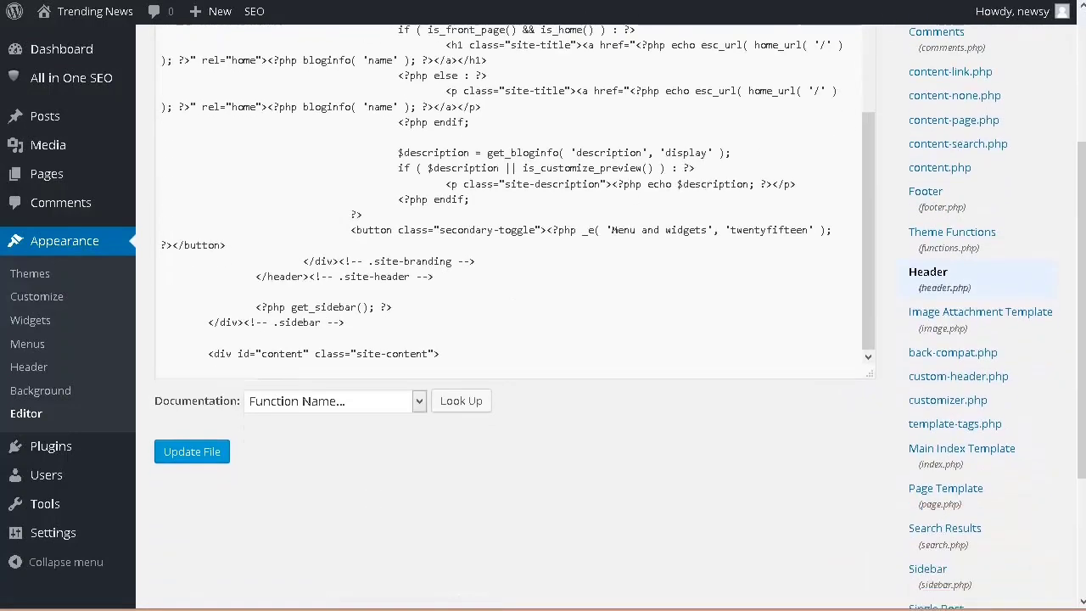
{"action": "left_click", "coordinate": [459, 354]}
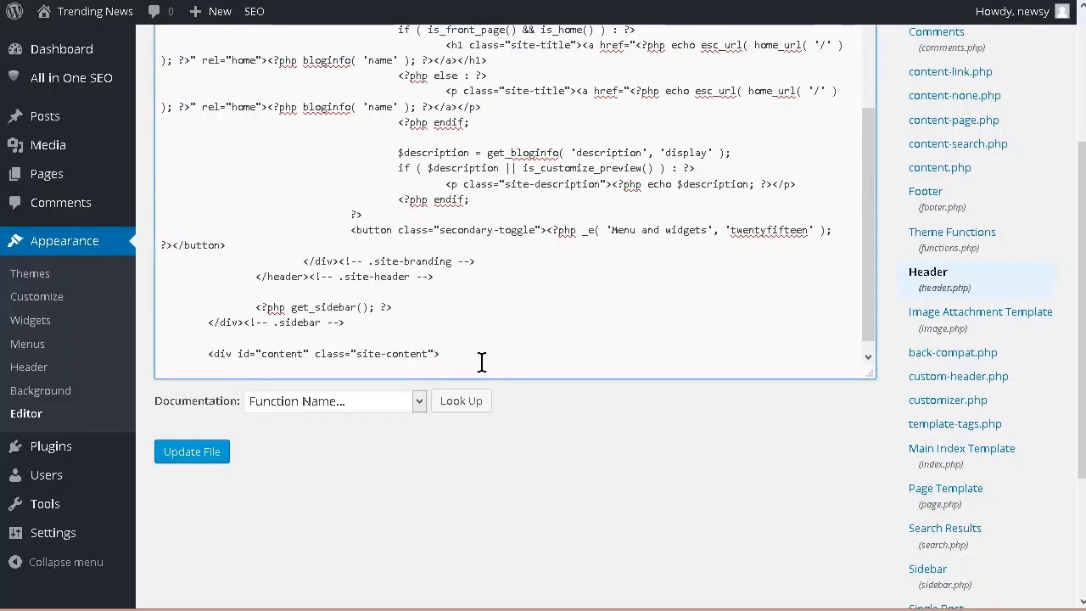
{"action": "type", "text": "<a href=\"http://www.mb103.com/lnk.asp?o=6708&c=74697&a=44054\"> <IMG SRC=\"http://www.mb103.com/getimage.asp?a=44054&m=79&o=6708&i=74697.dat\" width=300 height=250 border=0> </a>"}
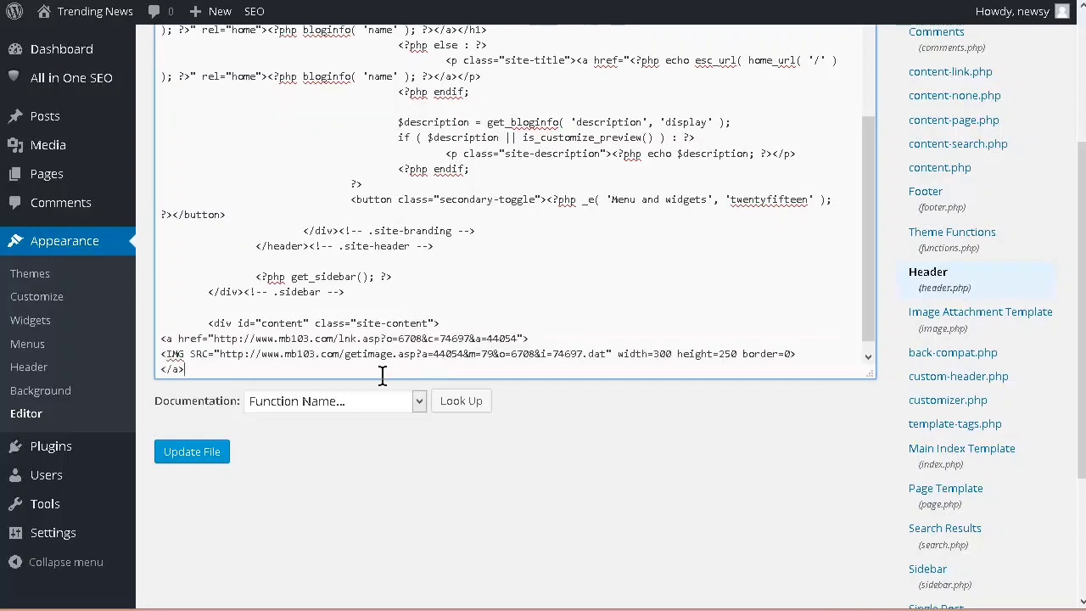
{"action": "left_click", "coordinate": [180, 451]}
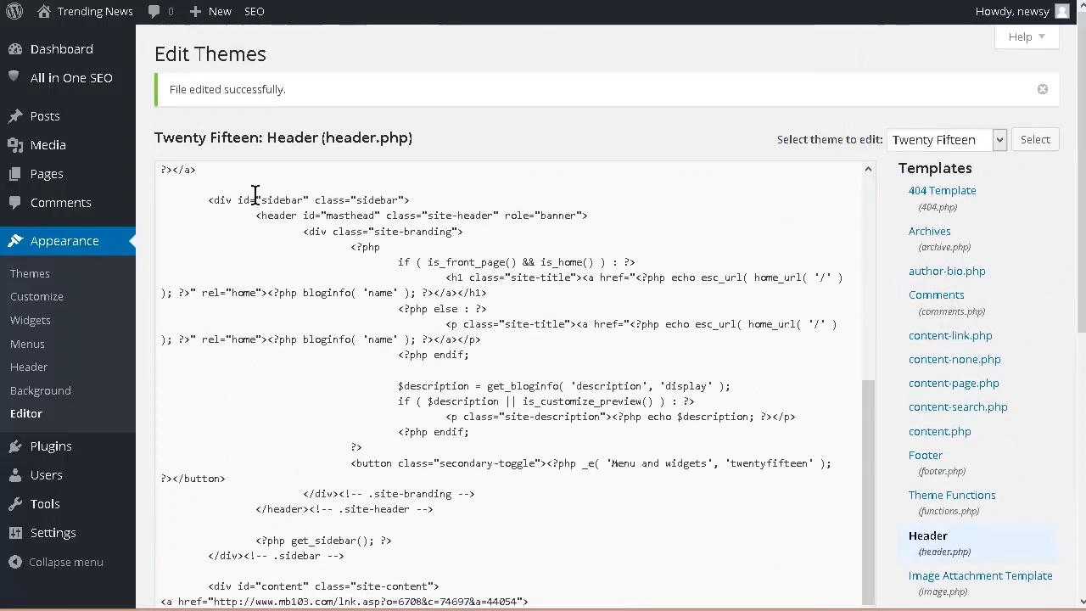
Step: Visit the live Trending News site and examine the header banner and the sidebar ads
{"action": "mouse_move", "coordinate": [75, 14]}
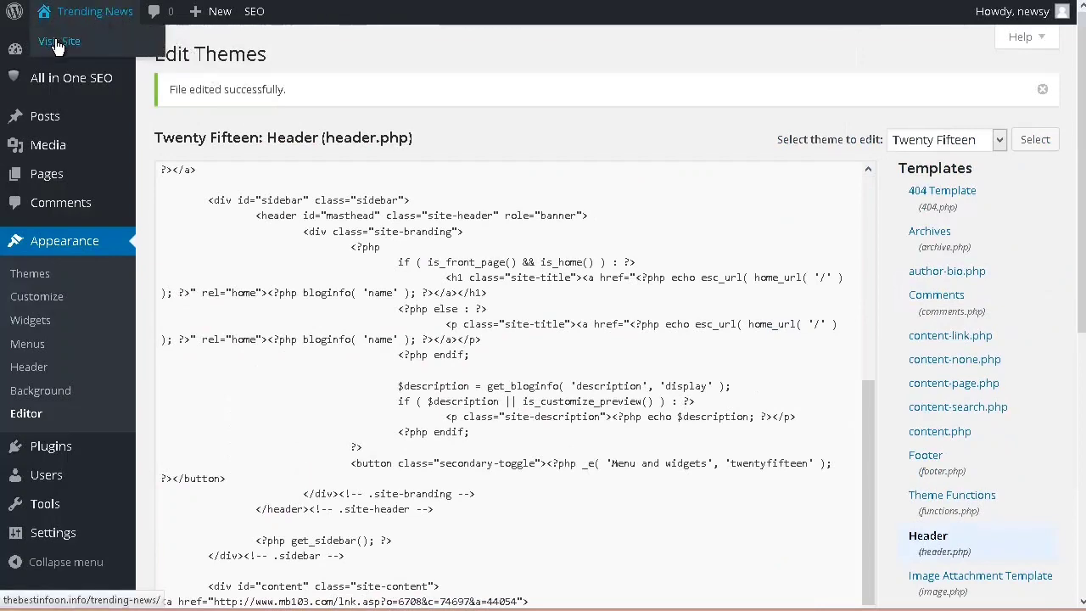
{"action": "left_click", "coordinate": [55, 42]}
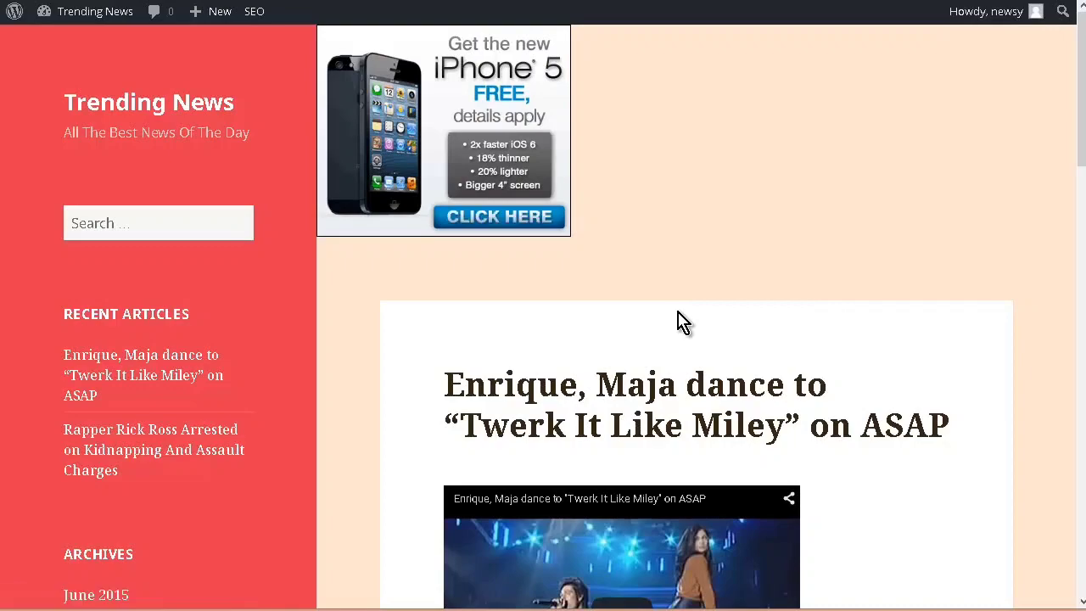
{"action": "scroll", "coordinate": [604, 315], "scroll_direction": "down", "scroll_amount": 5}
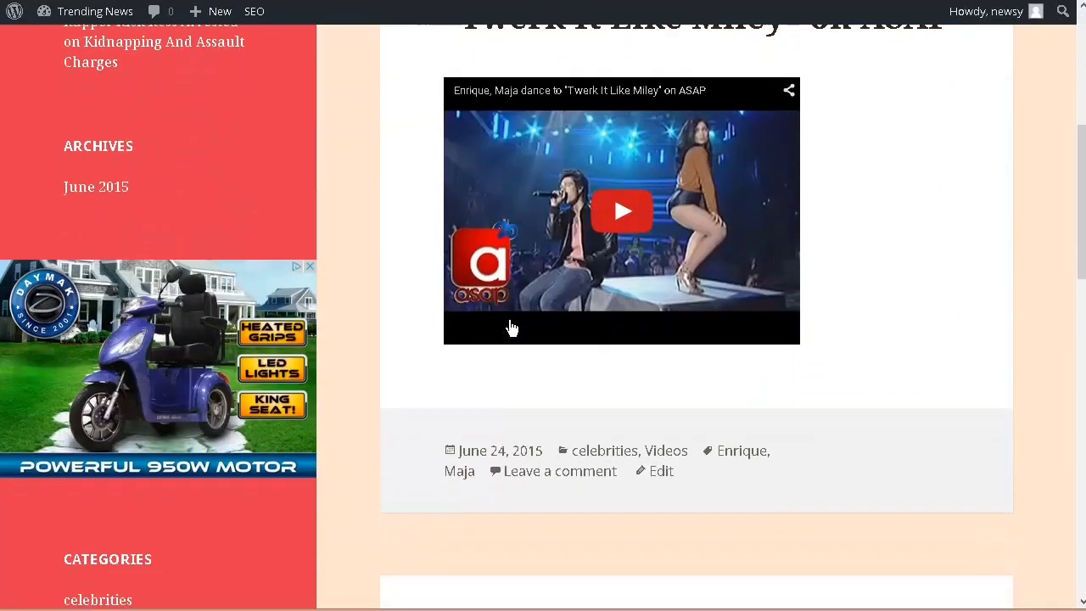
{"action": "scroll", "coordinate": [400, 347], "scroll_direction": "down", "scroll_amount": 4}
{"action": "scroll", "coordinate": [400, 348], "scroll_direction": "up", "scroll_amount": 9}
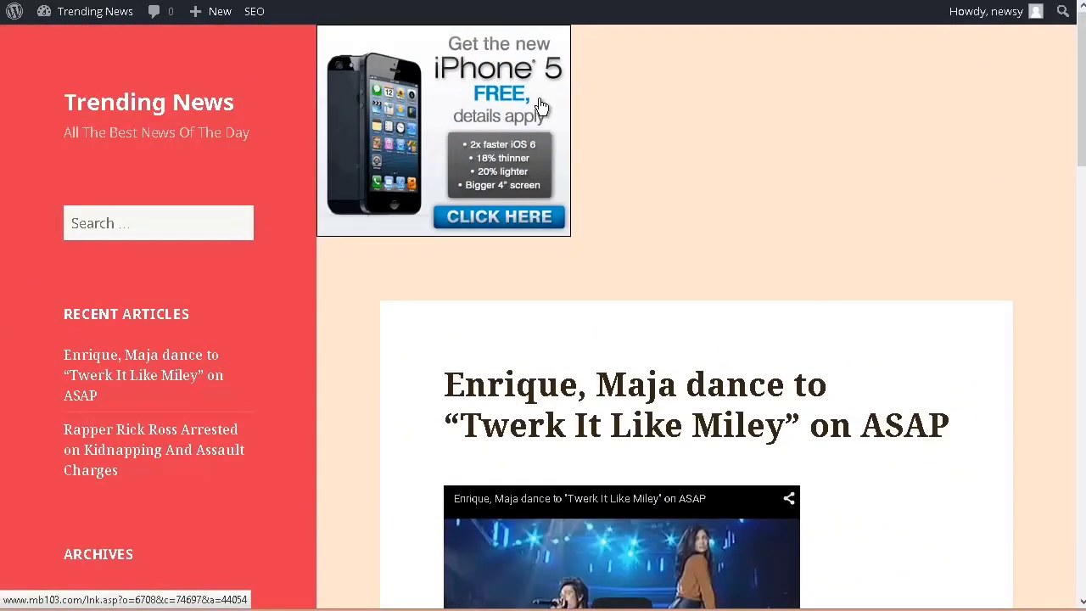
{"action": "scroll", "coordinate": [226, 323], "scroll_direction": "down", "scroll_amount": 7}
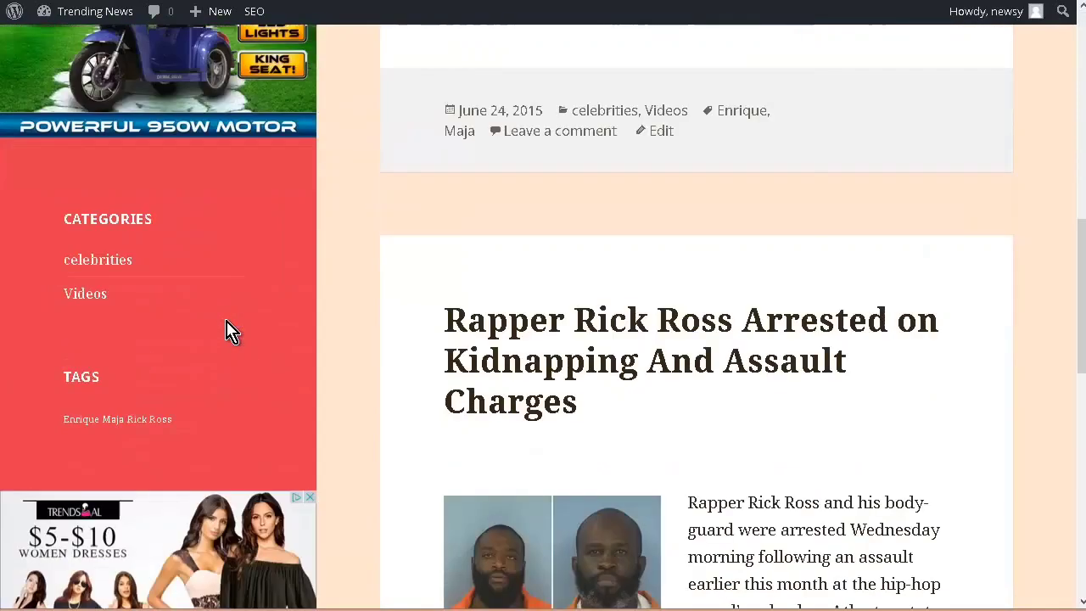
{"action": "scroll", "coordinate": [232, 329], "scroll_direction": "up", "scroll_amount": 7}
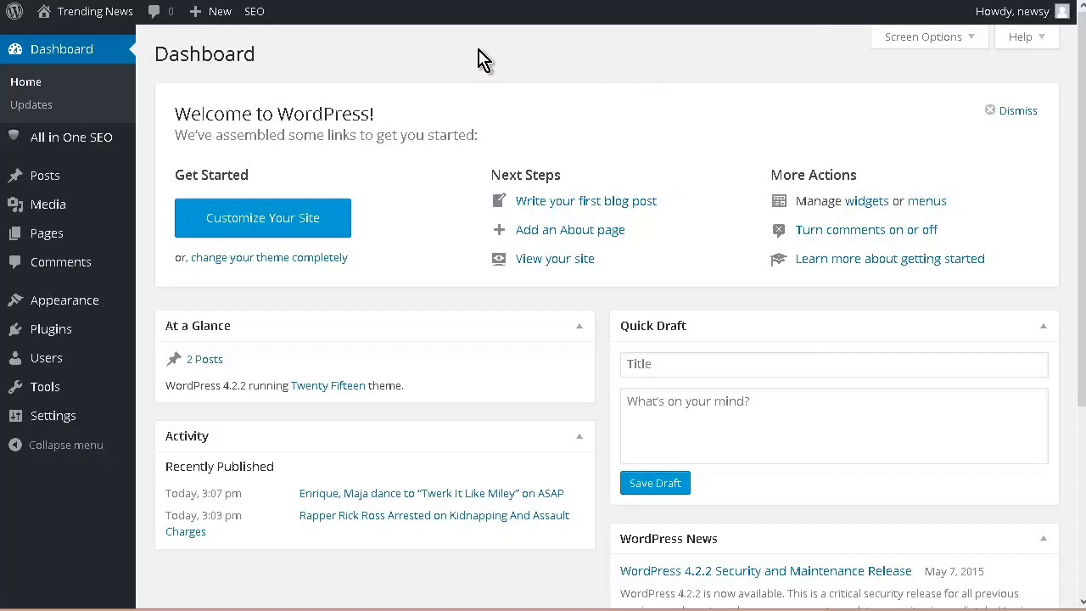
Step: Go to the WordPress page for adding new plugins and search the plugins for "social"
{"action": "mouse_move", "coordinate": [47, 234]}
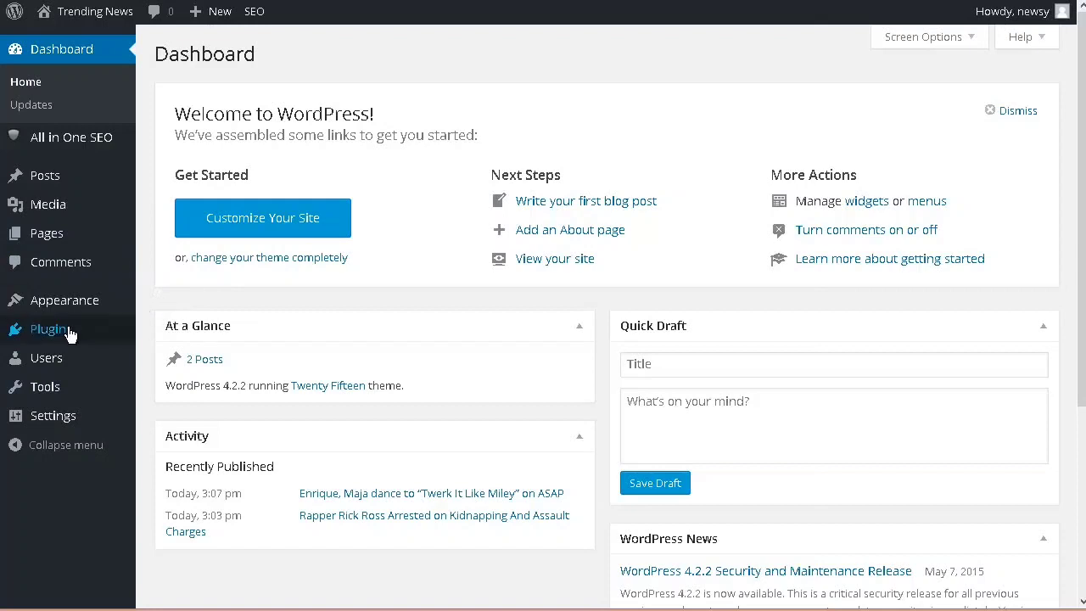
{"action": "mouse_move", "coordinate": [72, 334]}
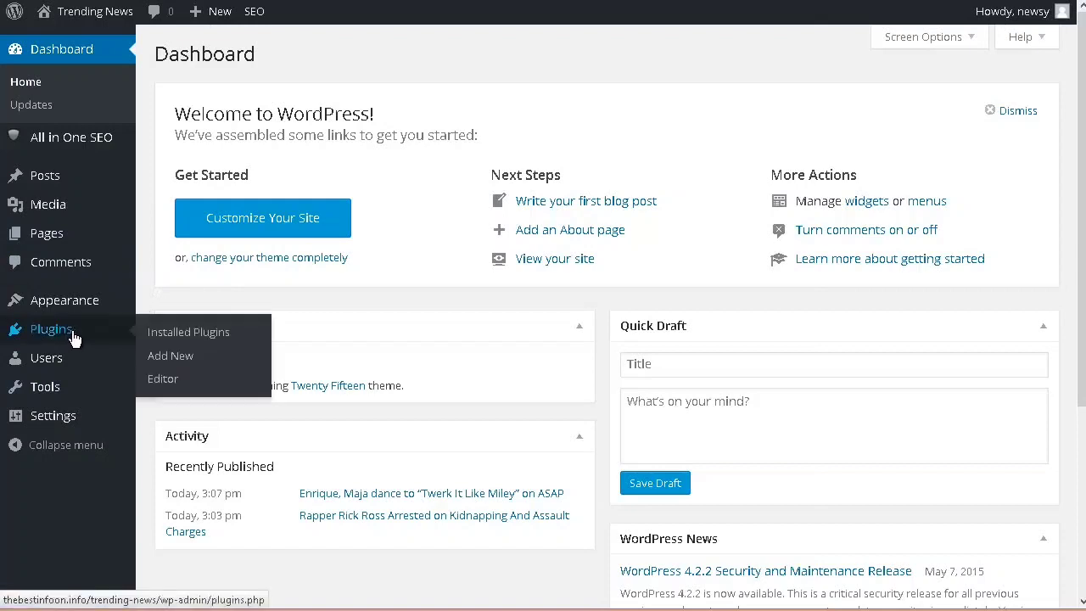
{"action": "left_click", "coordinate": [171, 358]}
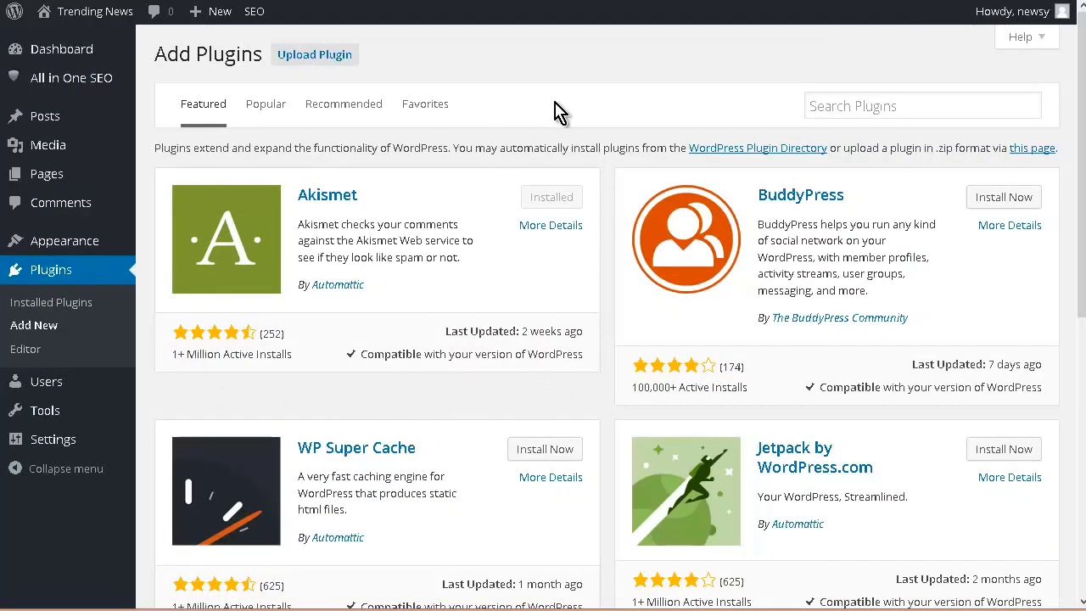
{"action": "left_click", "coordinate": [862, 106]}
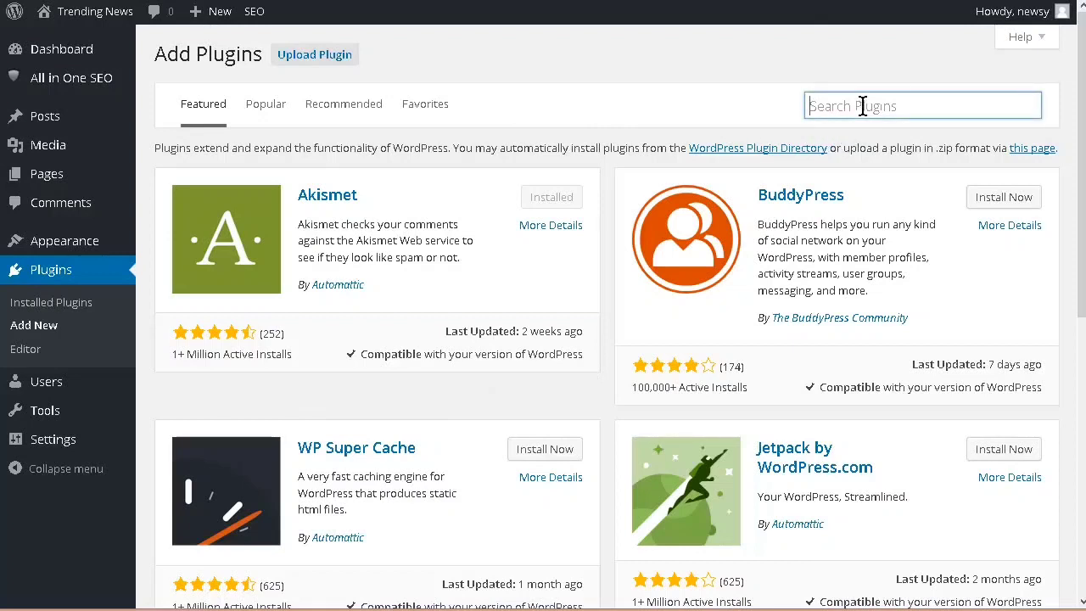
{"action": "type", "text": "s"}
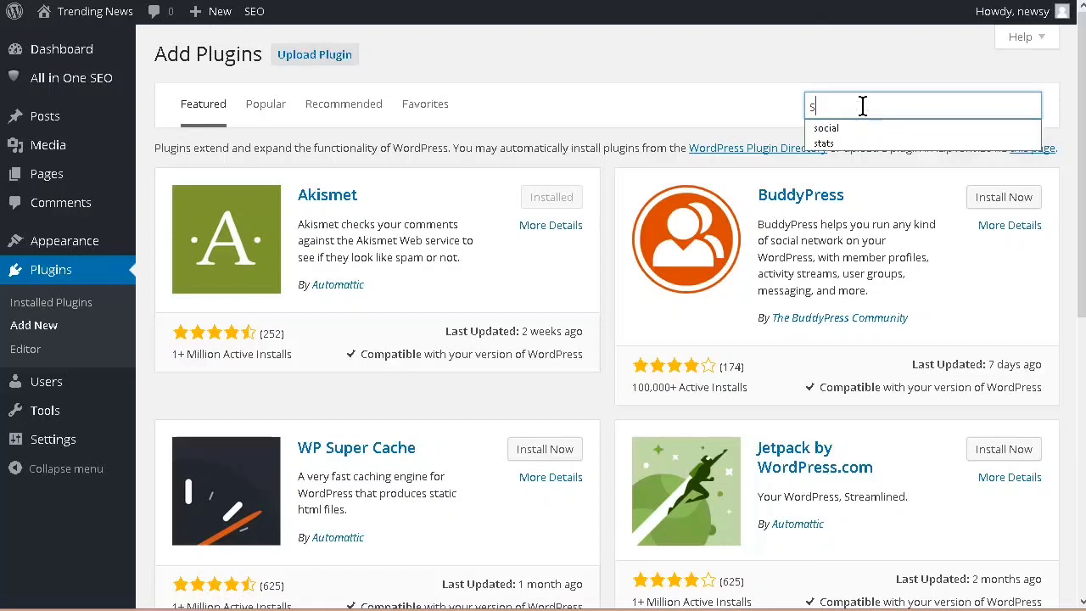
{"action": "type", "text": "ocial"}
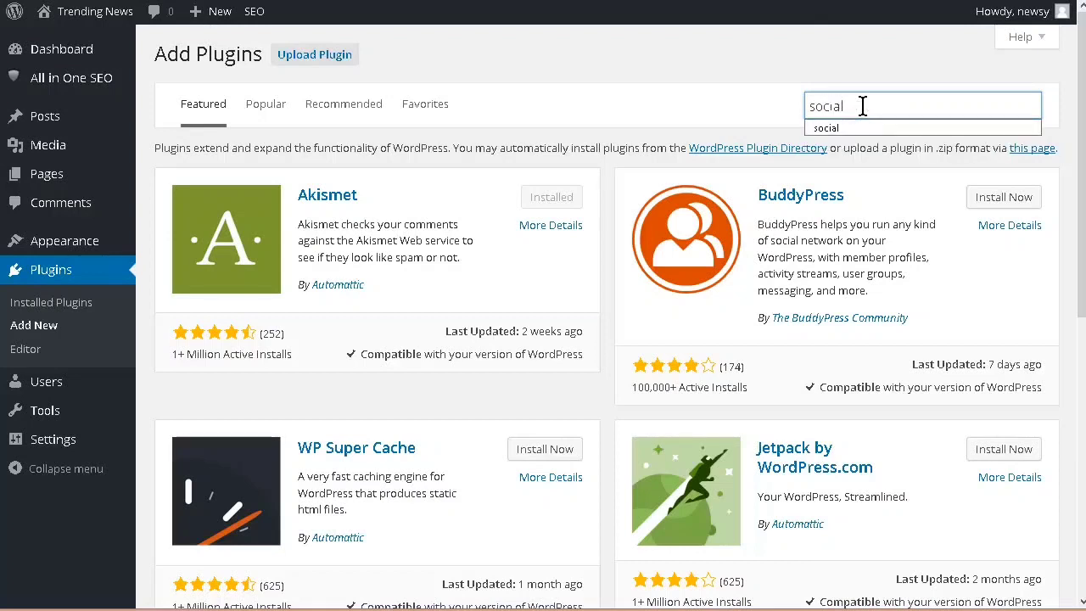
{"action": "key", "text": "Return"}
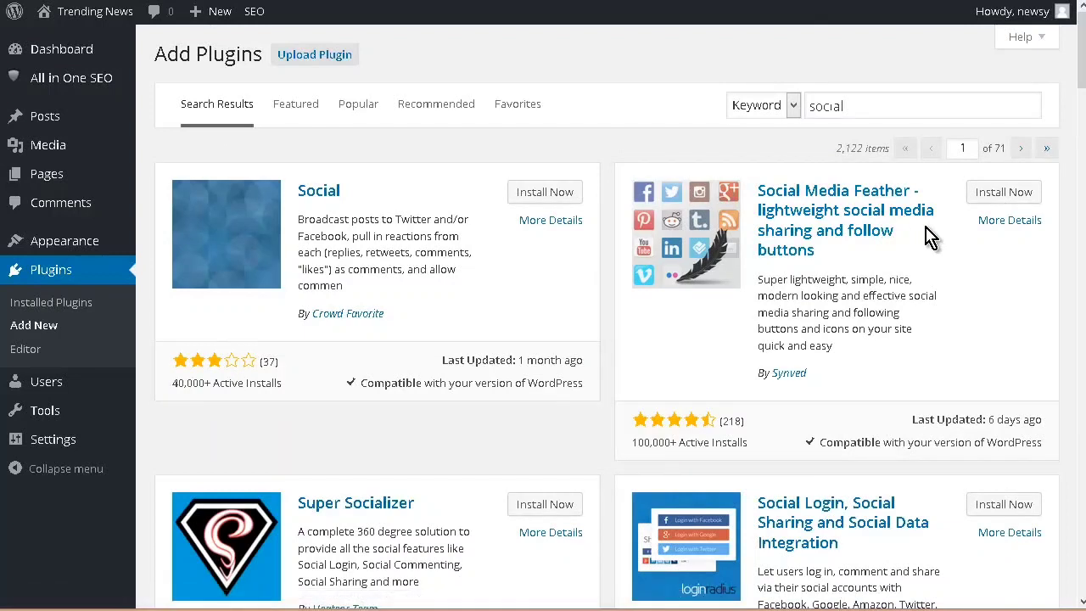
Step: Install and activate the Social Media Feather plugin for lightweight social media sharing and follow buttons
{"action": "left_click", "coordinate": [990, 197]}
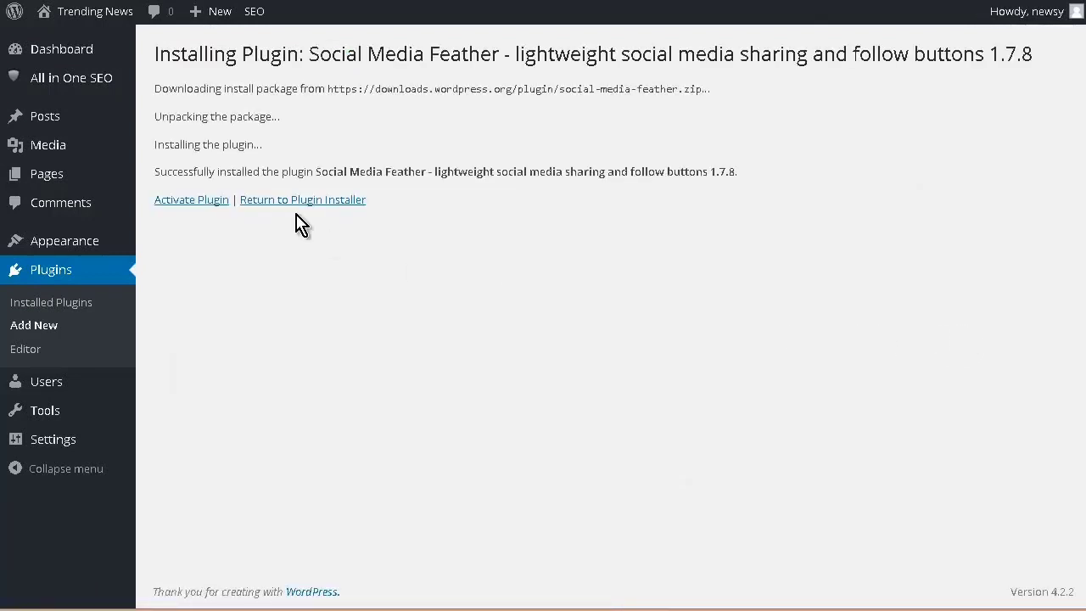
{"action": "left_click", "coordinate": [170, 202]}
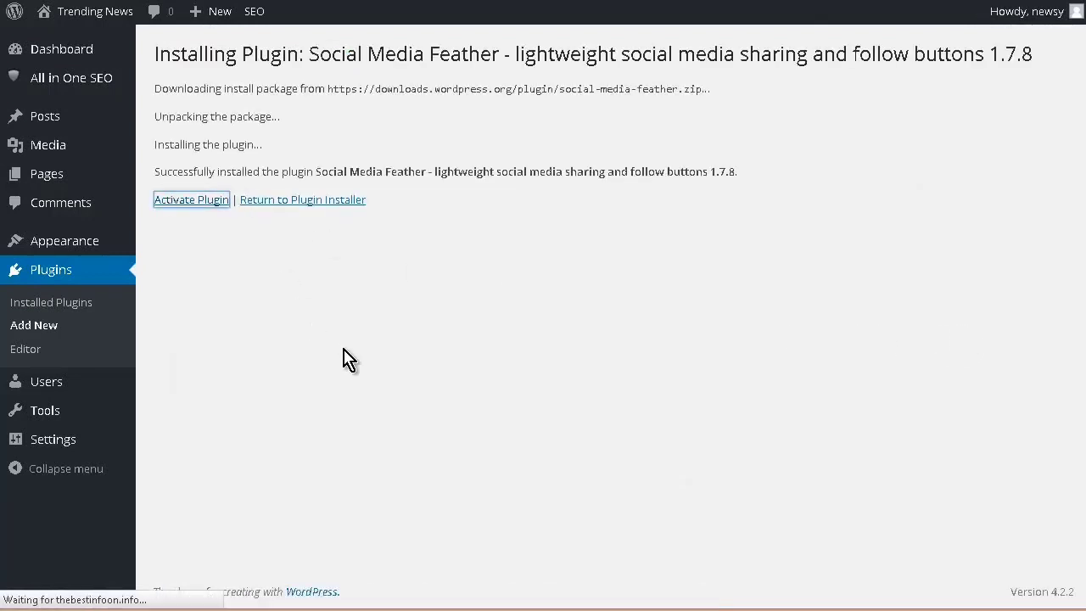
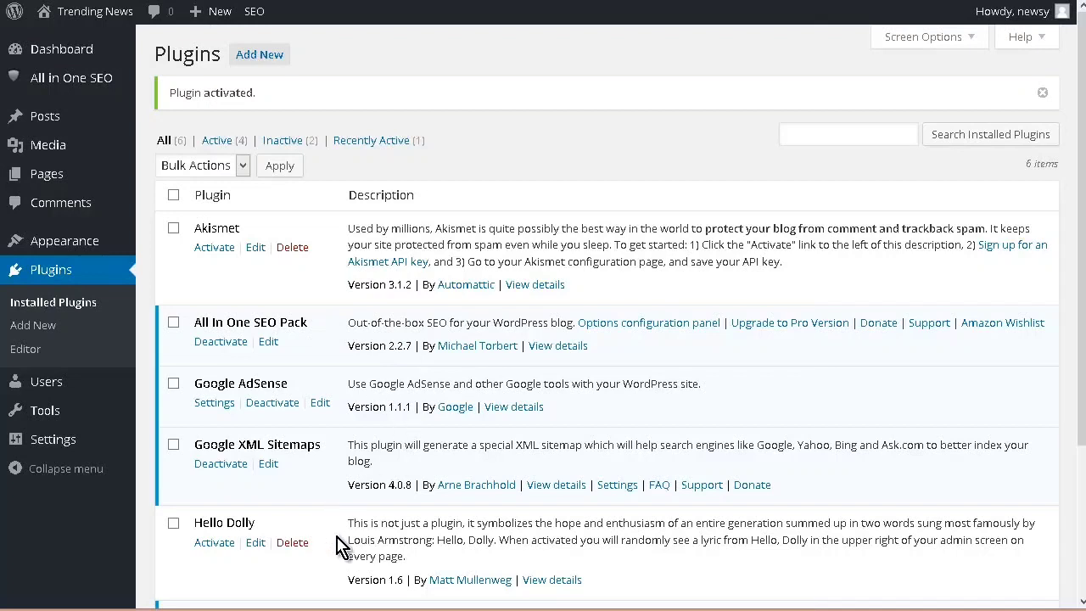
Step: Open the Social Media settings page of the Social Media Feather plugin
{"action": "mouse_move", "coordinate": [51, 428]}
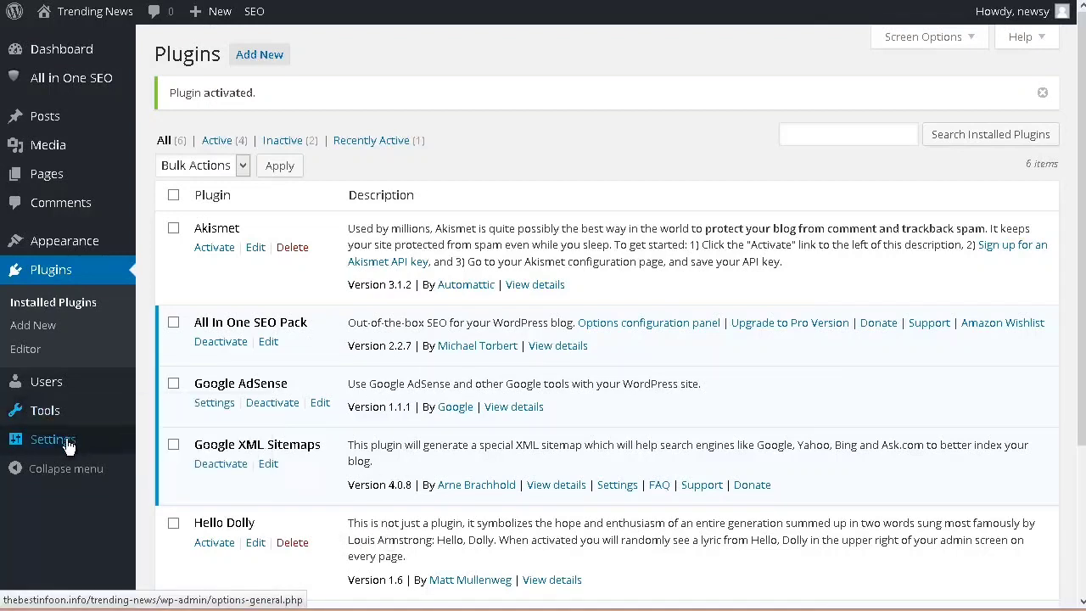
{"action": "mouse_move", "coordinate": [55, 448]}
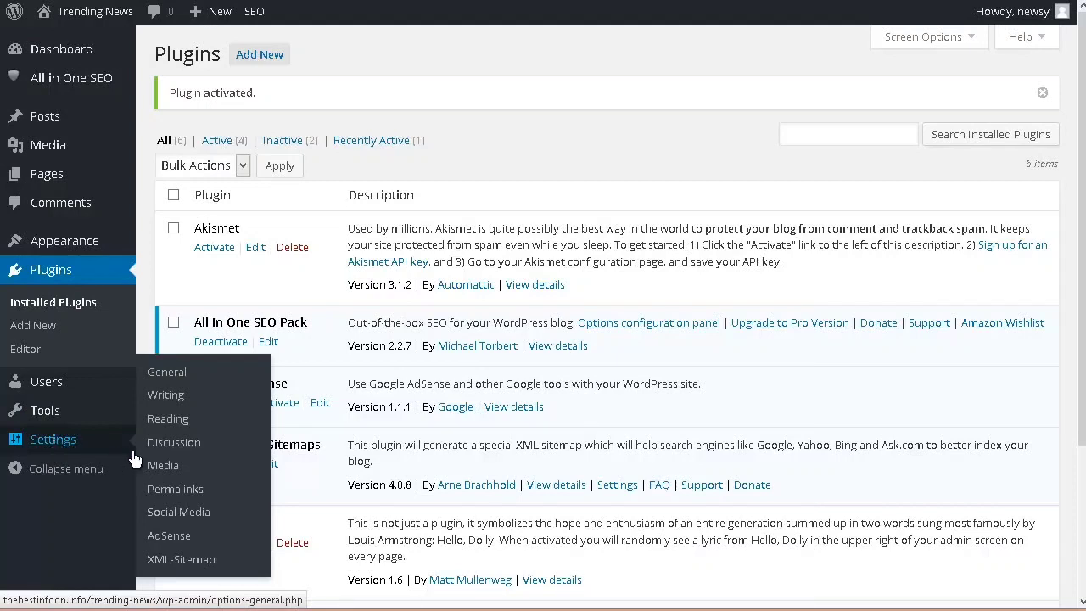
{"action": "left_click", "coordinate": [189, 513]}
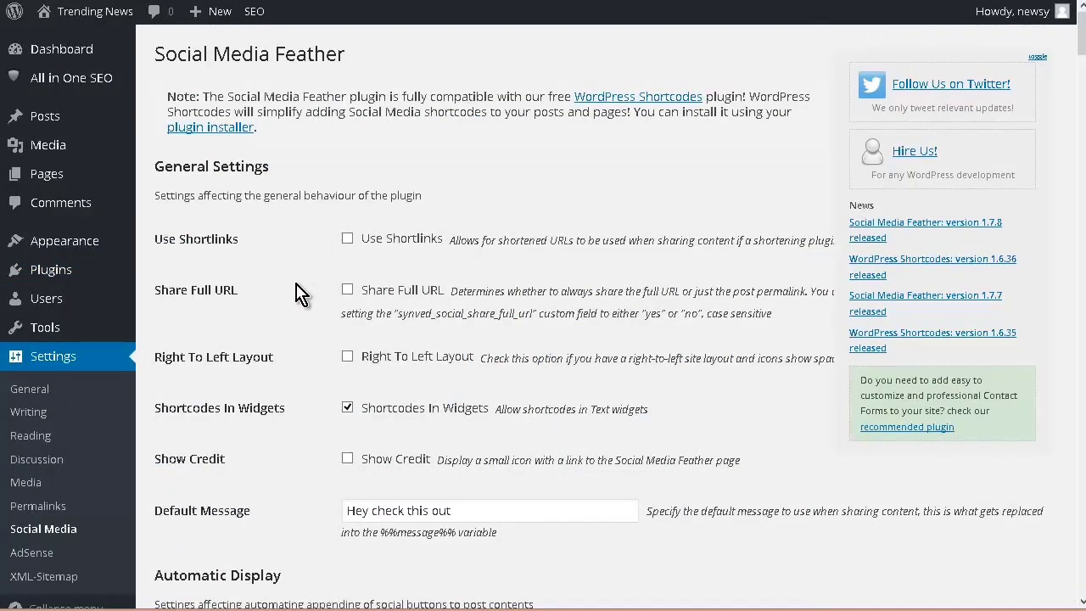
Step: Examine the general and automatic display settings for the plugin's sharing and follow buttons
{"action": "scroll", "coordinate": [307, 268], "scroll_direction": "down", "scroll_amount": 3}
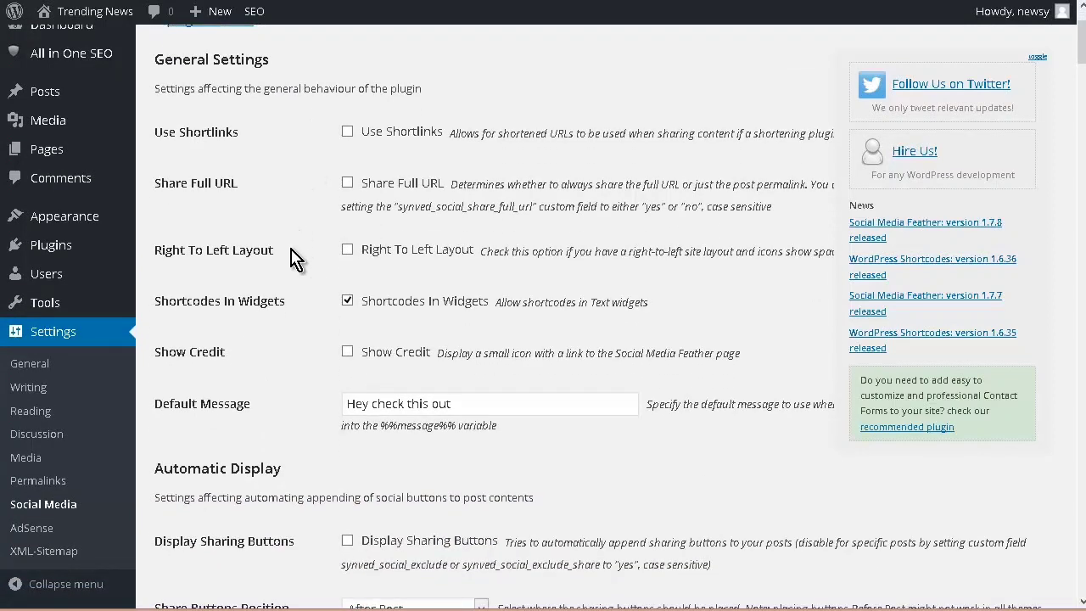
{"action": "scroll", "coordinate": [293, 257], "scroll_direction": "down", "scroll_amount": 3}
{"action": "scroll", "coordinate": [296, 260], "scroll_direction": "down", "scroll_amount": 3}
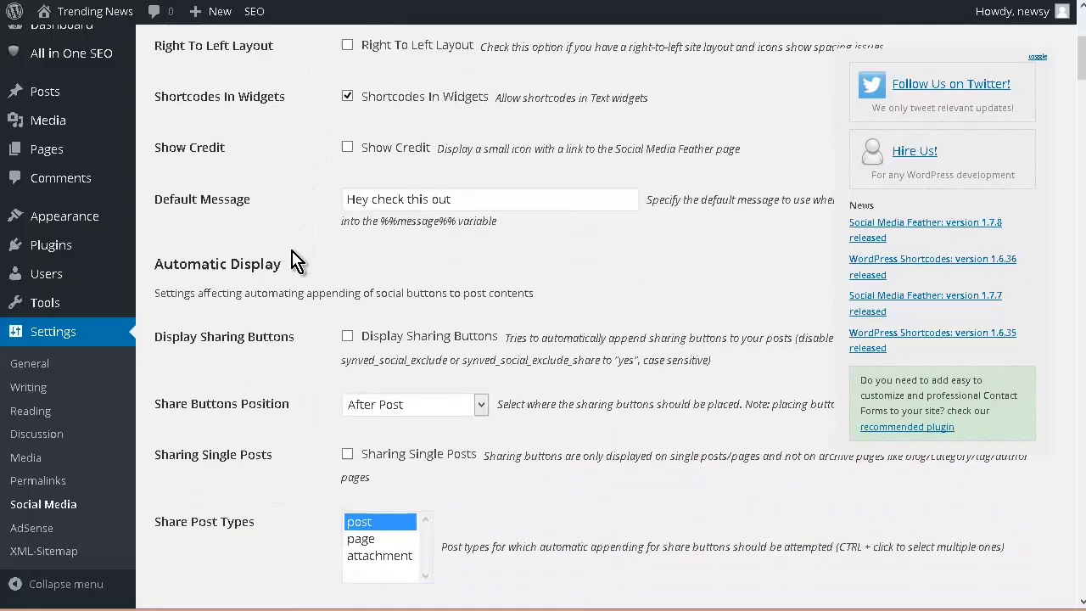
{"action": "scroll", "coordinate": [323, 237], "scroll_direction": "down", "scroll_amount": 6}
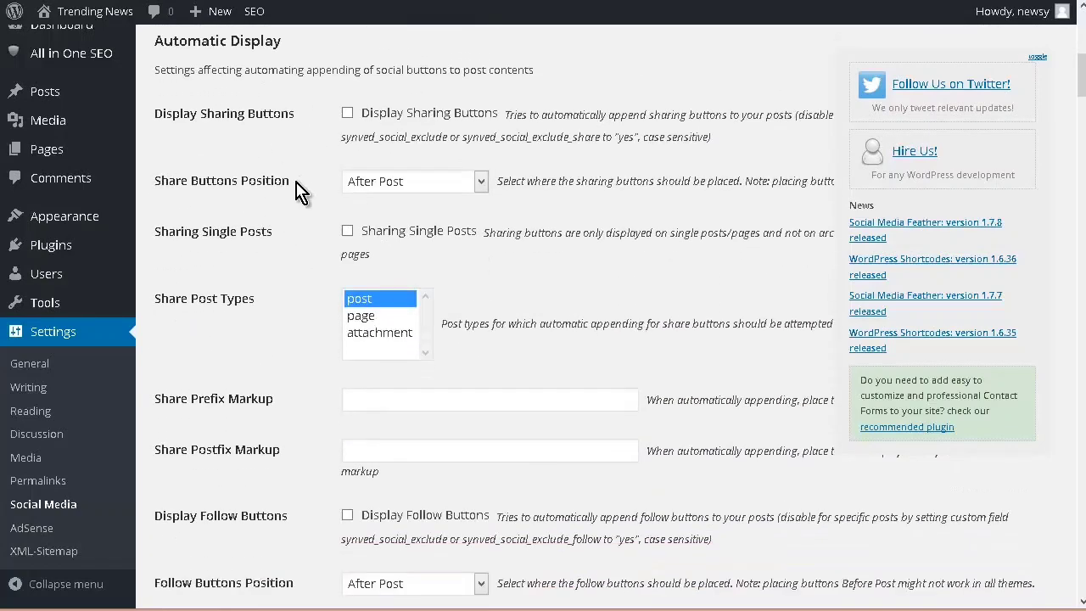
{"action": "scroll", "coordinate": [296, 228], "scroll_direction": "down", "scroll_amount": 3}
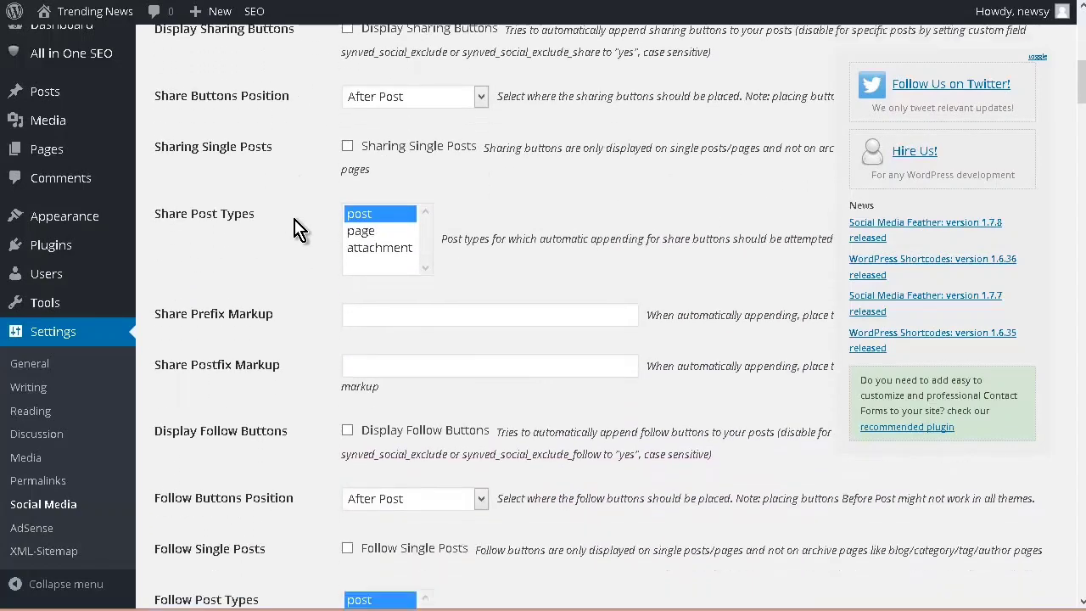
{"action": "scroll", "coordinate": [274, 236], "scroll_direction": "down", "scroll_amount": 6}
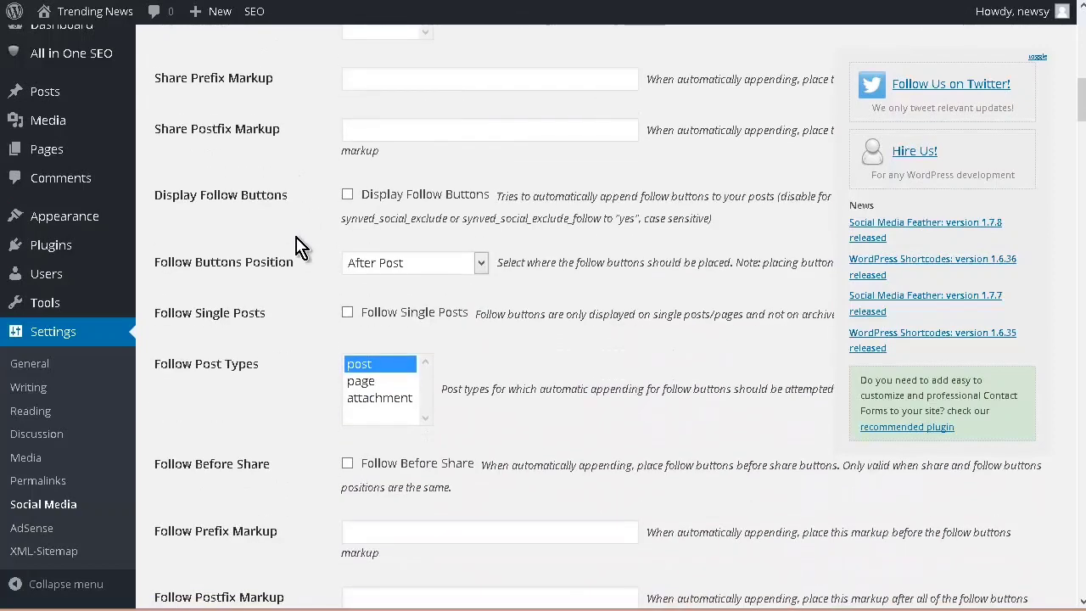
{"action": "scroll", "coordinate": [296, 236], "scroll_direction": "down", "scroll_amount": 1}
{"action": "scroll", "coordinate": [296, 246], "scroll_direction": "down", "scroll_amount": 5}
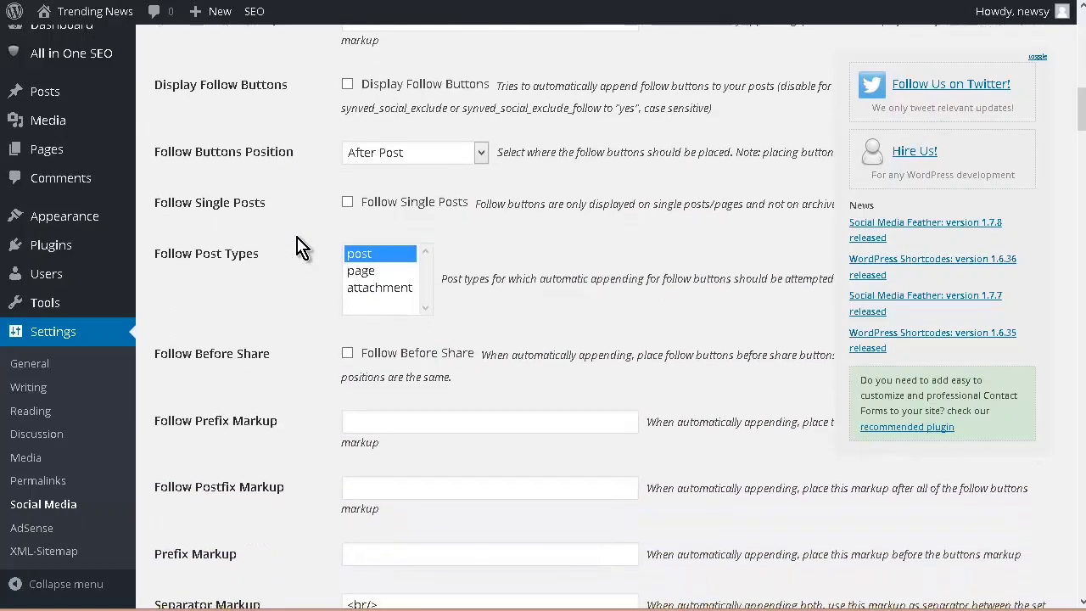
{"action": "scroll", "coordinate": [296, 246], "scroll_direction": "down", "scroll_amount": 3}
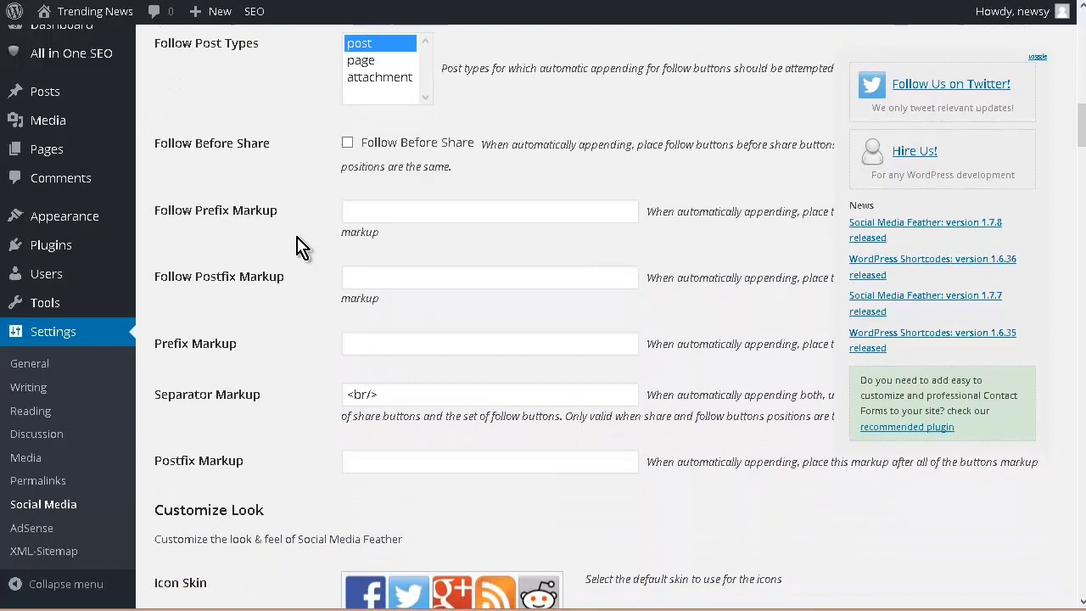
Step: Examine the Customize Look settings, including icon skins, addons, icon size, spacing, button alignment and extra styles
{"action": "scroll", "coordinate": [296, 246], "scroll_direction": "down", "scroll_amount": 3}
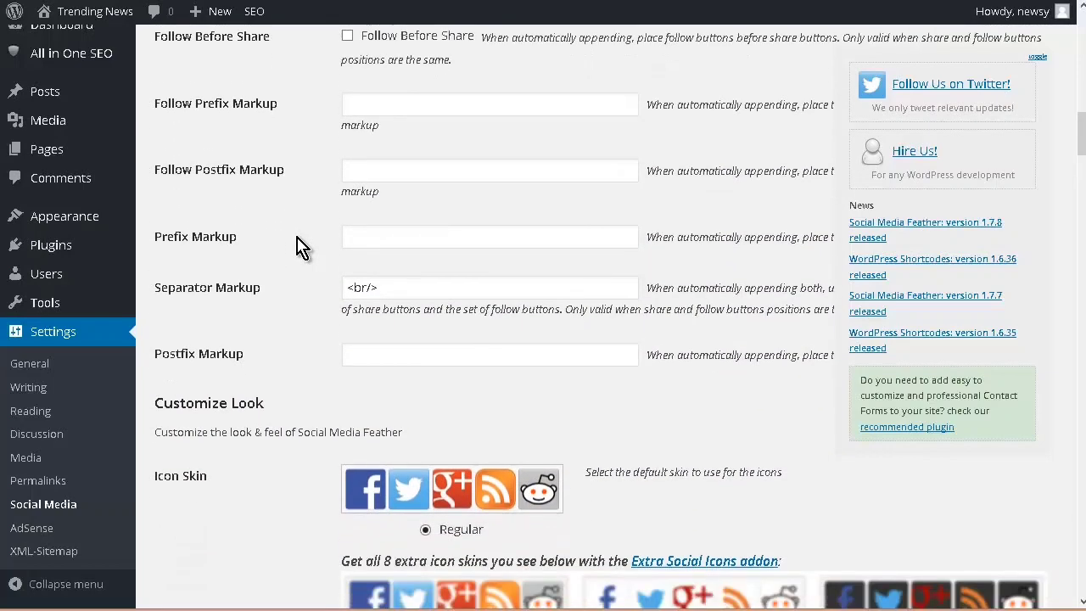
{"action": "scroll", "coordinate": [298, 246], "scroll_direction": "down", "scroll_amount": 3}
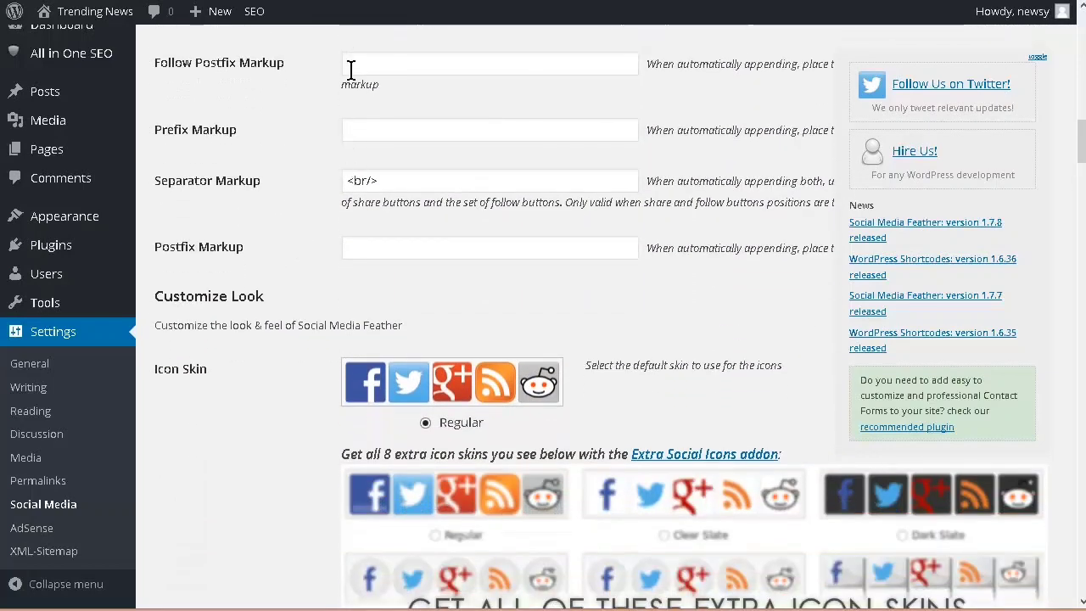
{"action": "scroll", "coordinate": [354, 174], "scroll_direction": "down", "scroll_amount": 6}
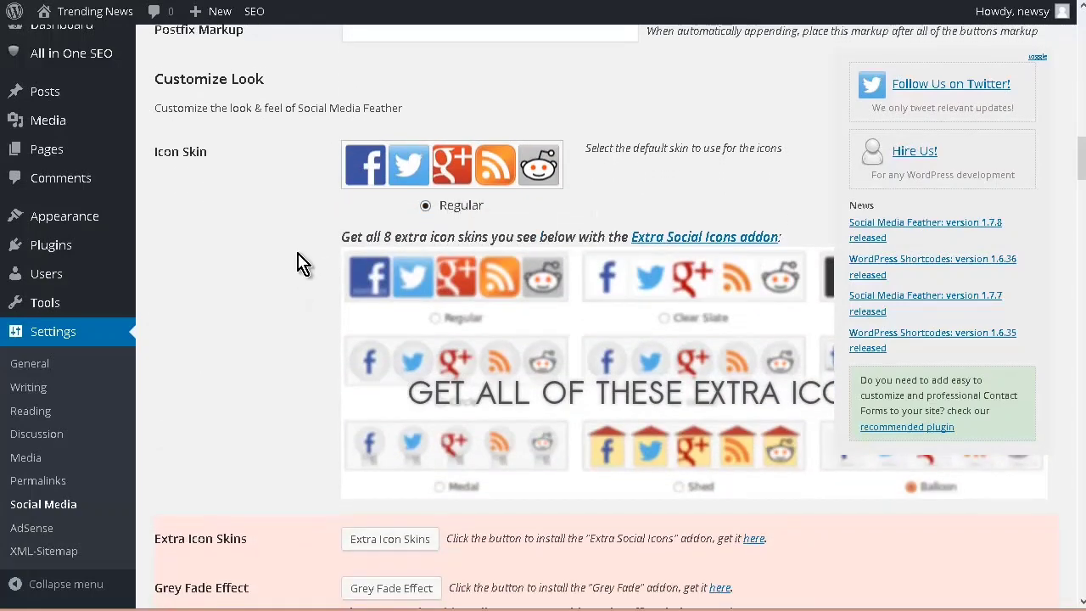
{"action": "scroll", "coordinate": [314, 254], "scroll_direction": "down", "scroll_amount": 12}
{"action": "scroll", "coordinate": [333, 242], "scroll_direction": "down", "scroll_amount": 15}
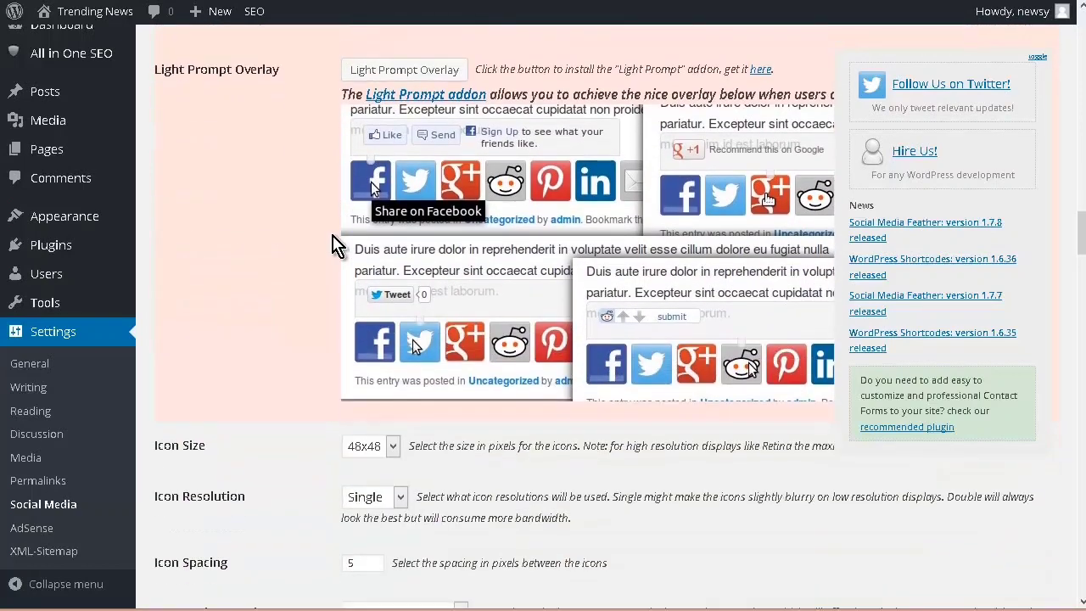
{"action": "scroll", "coordinate": [333, 243], "scroll_direction": "down", "scroll_amount": 9}
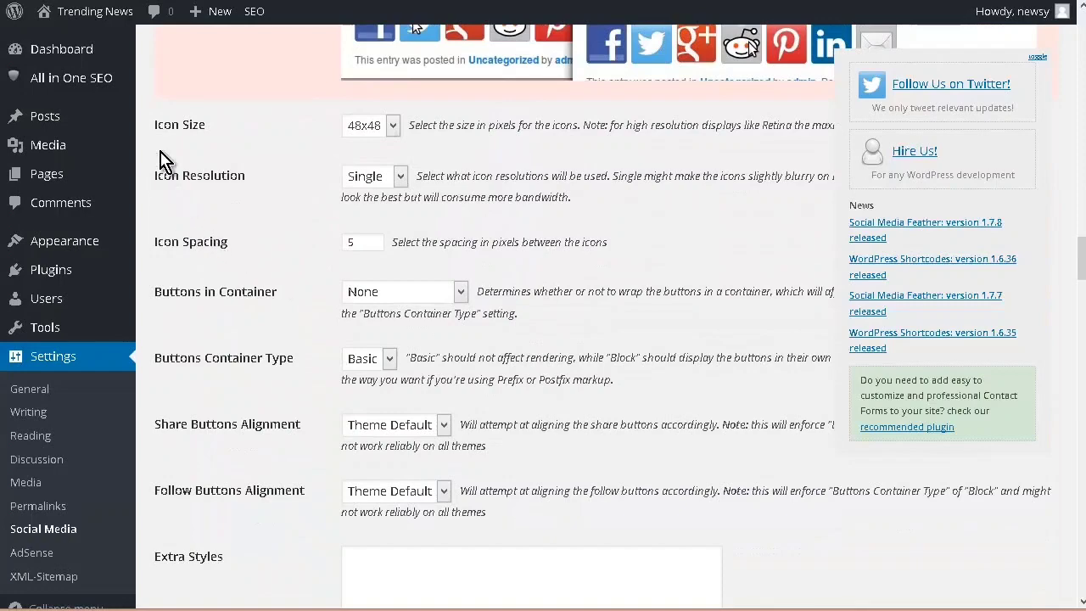
{"action": "scroll", "coordinate": [304, 221], "scroll_direction": "down", "scroll_amount": 5}
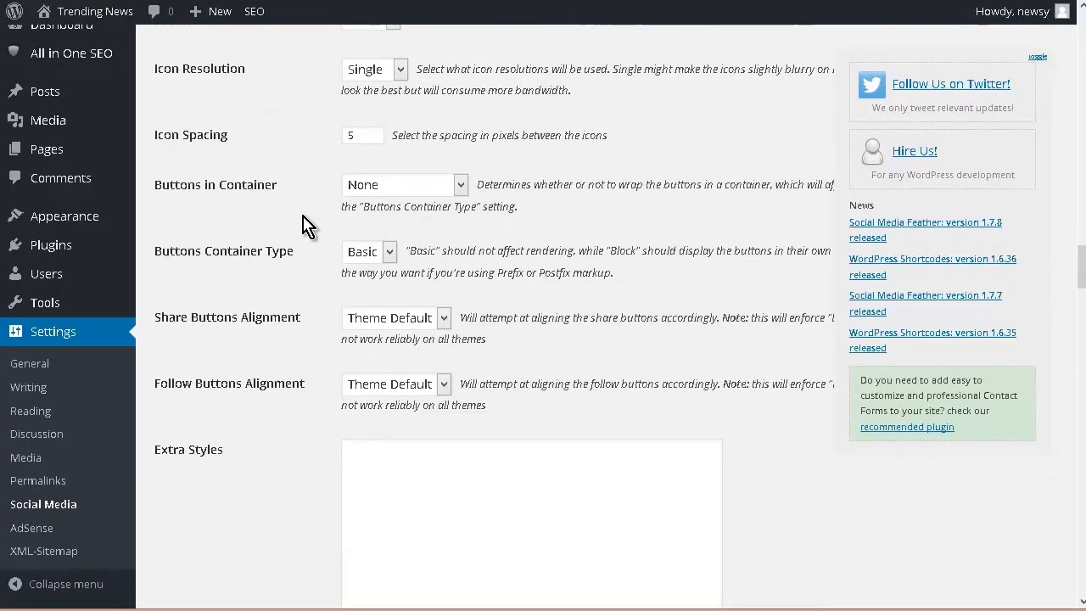
{"action": "scroll", "coordinate": [304, 227], "scroll_direction": "down", "scroll_amount": 5}
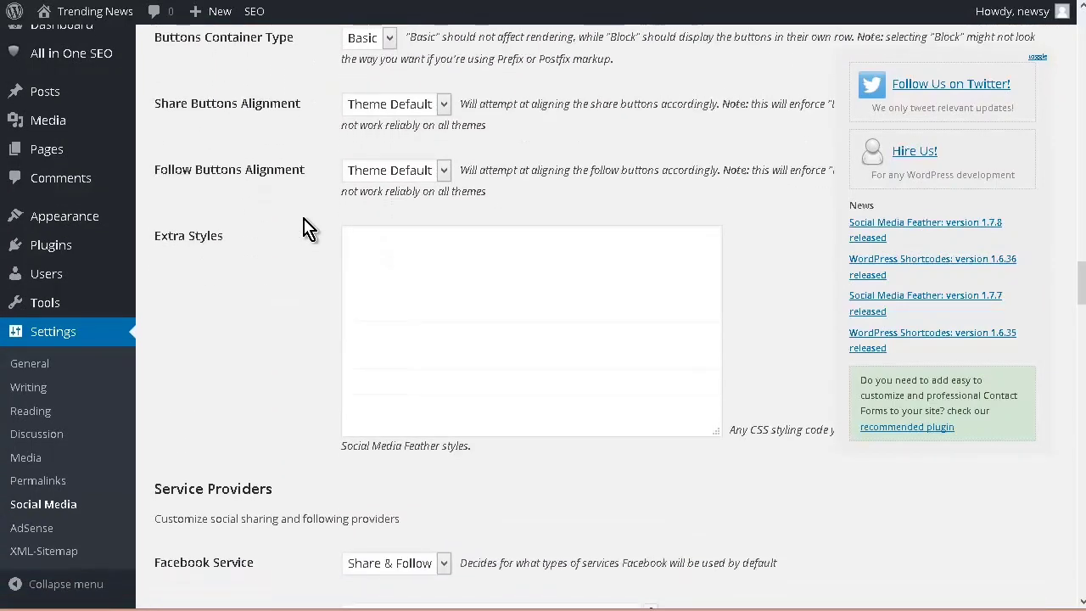
Step: Examine the Service Providers settings for each social network, from Facebook, Twitter and Google Plus through Mail and RSS
{"action": "scroll", "coordinate": [303, 227], "scroll_direction": "down", "scroll_amount": 10}
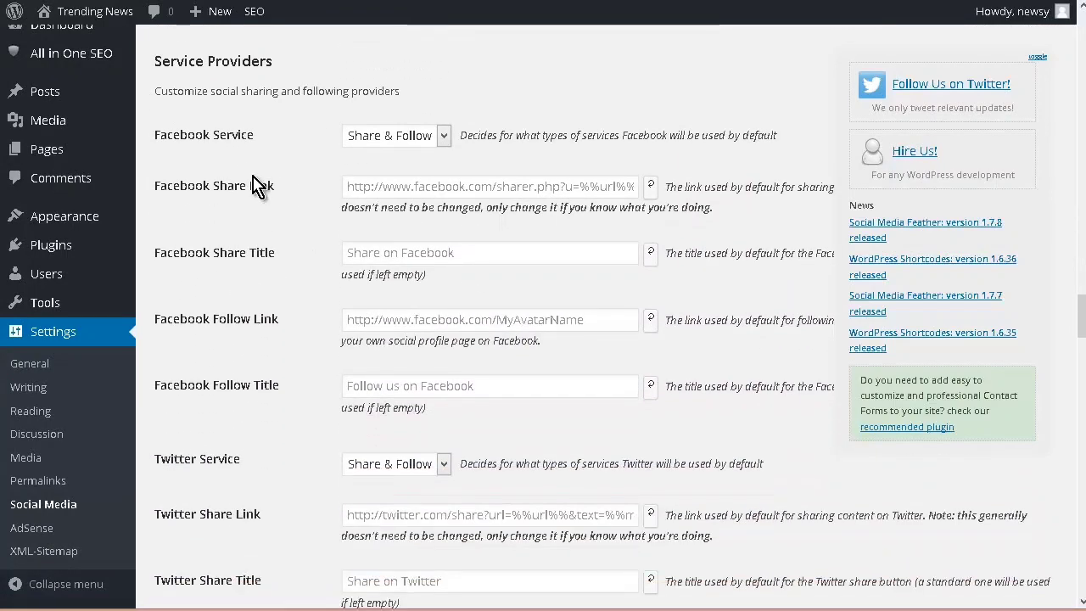
{"action": "scroll", "coordinate": [312, 288], "scroll_direction": "down", "scroll_amount": 3}
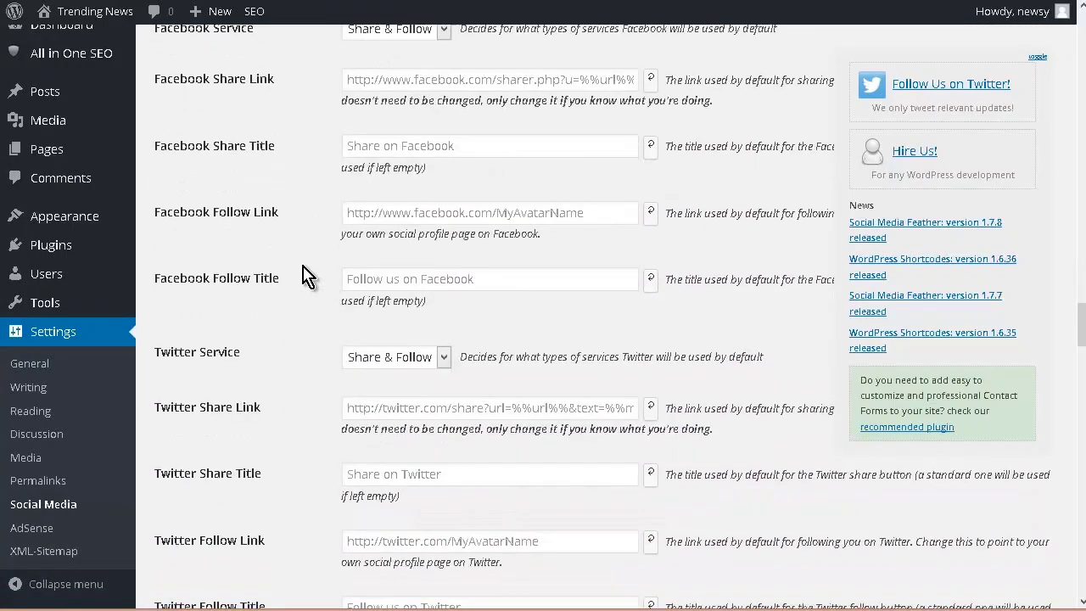
{"action": "scroll", "coordinate": [311, 307], "scroll_direction": "down", "scroll_amount": 3}
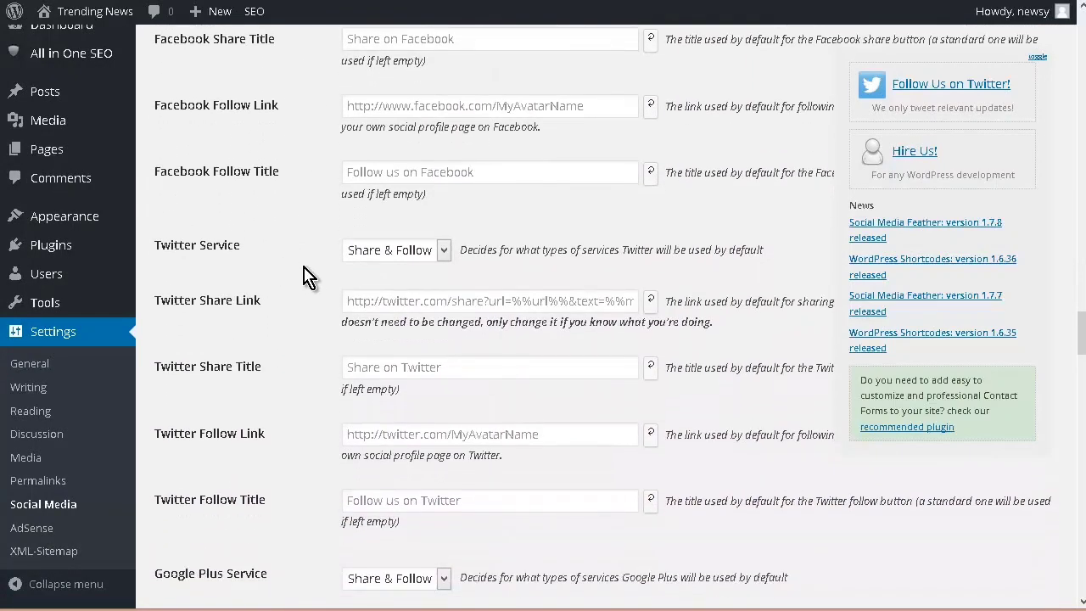
{"action": "scroll", "coordinate": [312, 280], "scroll_direction": "down", "scroll_amount": 3}
{"action": "scroll", "coordinate": [312, 280], "scroll_direction": "down", "scroll_amount": 3}
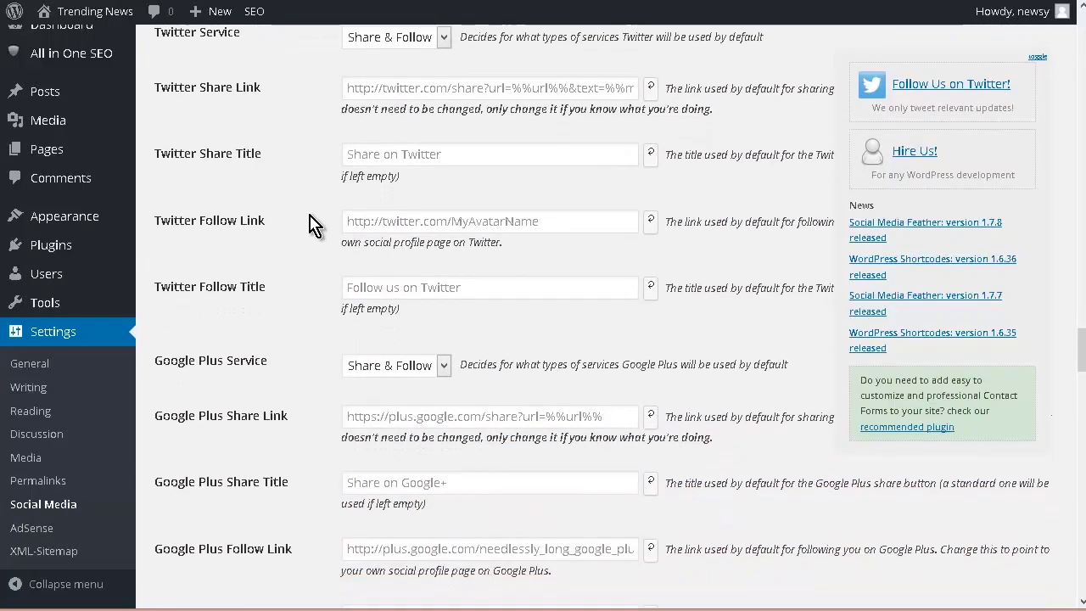
{"action": "scroll", "coordinate": [315, 296], "scroll_direction": "down", "scroll_amount": 3}
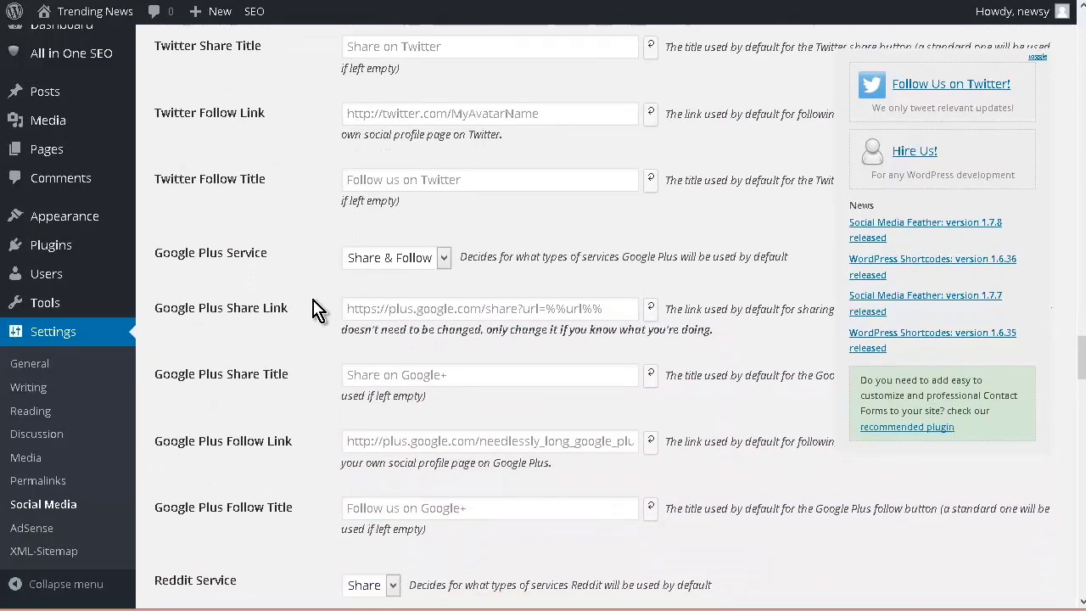
{"action": "scroll", "coordinate": [313, 304], "scroll_direction": "down", "scroll_amount": 6}
{"action": "scroll", "coordinate": [310, 322], "scroll_direction": "down", "scroll_amount": 1}
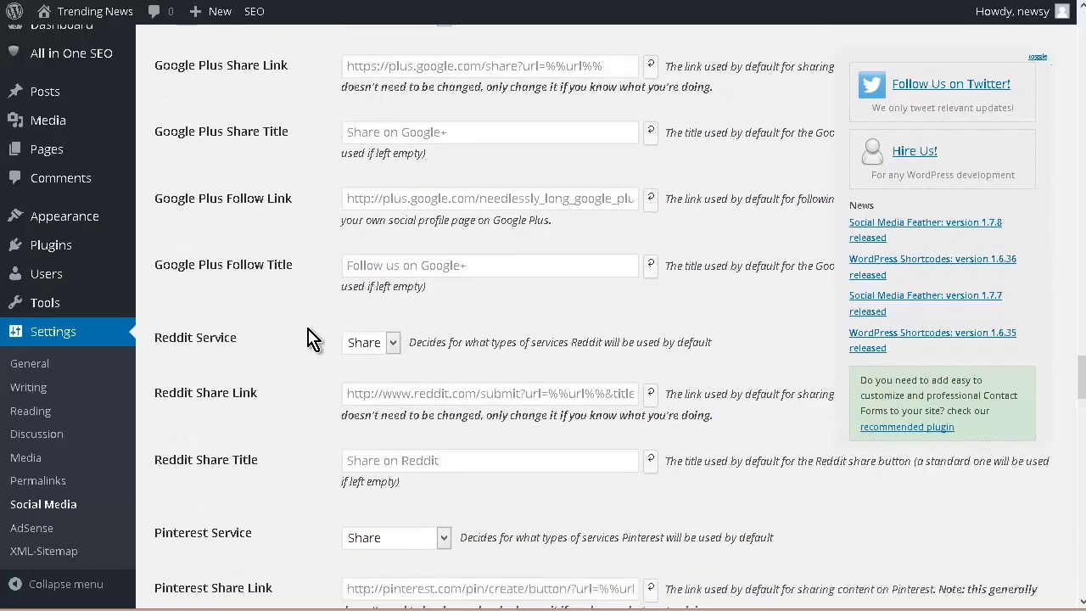
{"action": "scroll", "coordinate": [308, 330], "scroll_direction": "down", "scroll_amount": 2}
{"action": "scroll", "coordinate": [314, 338], "scroll_direction": "down", "scroll_amount": 3}
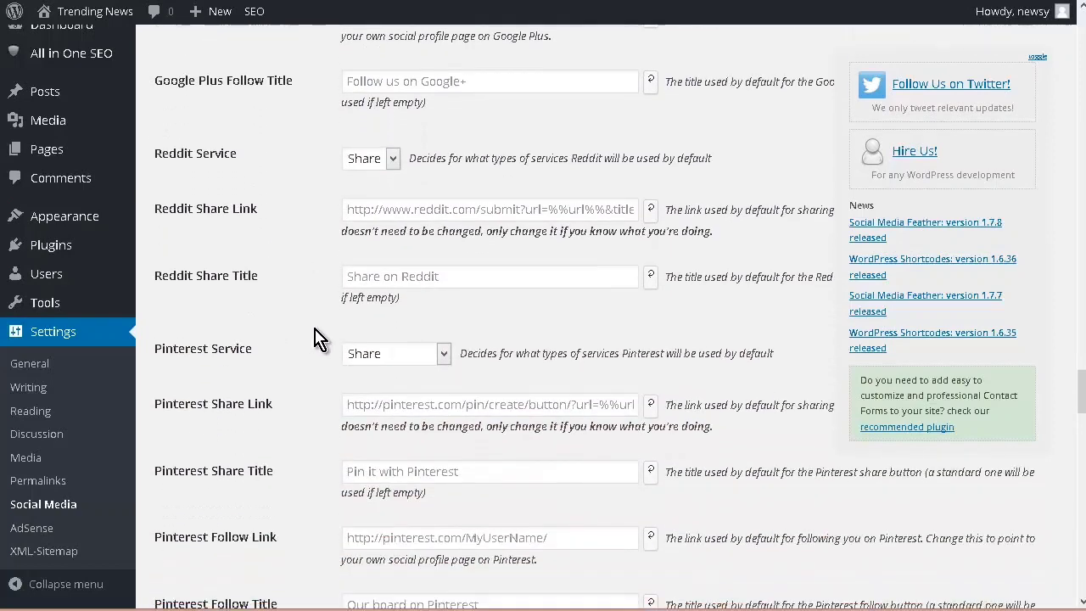
{"action": "scroll", "coordinate": [314, 338], "scroll_direction": "down", "scroll_amount": 5}
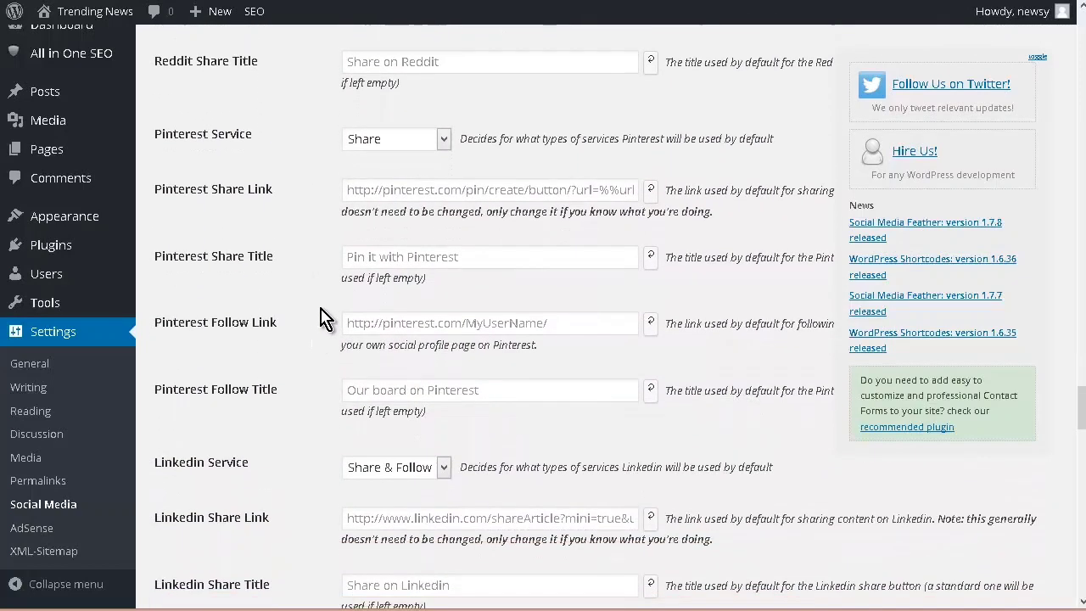
{"action": "scroll", "coordinate": [321, 315], "scroll_direction": "down", "scroll_amount": 8}
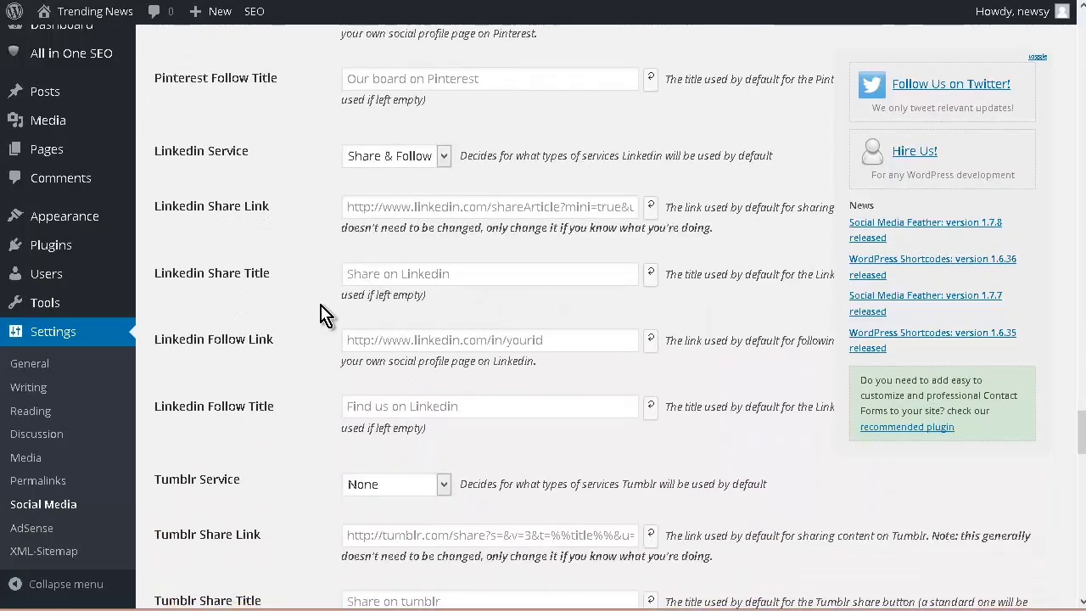
{"action": "scroll", "coordinate": [321, 316], "scroll_direction": "down", "scroll_amount": 9}
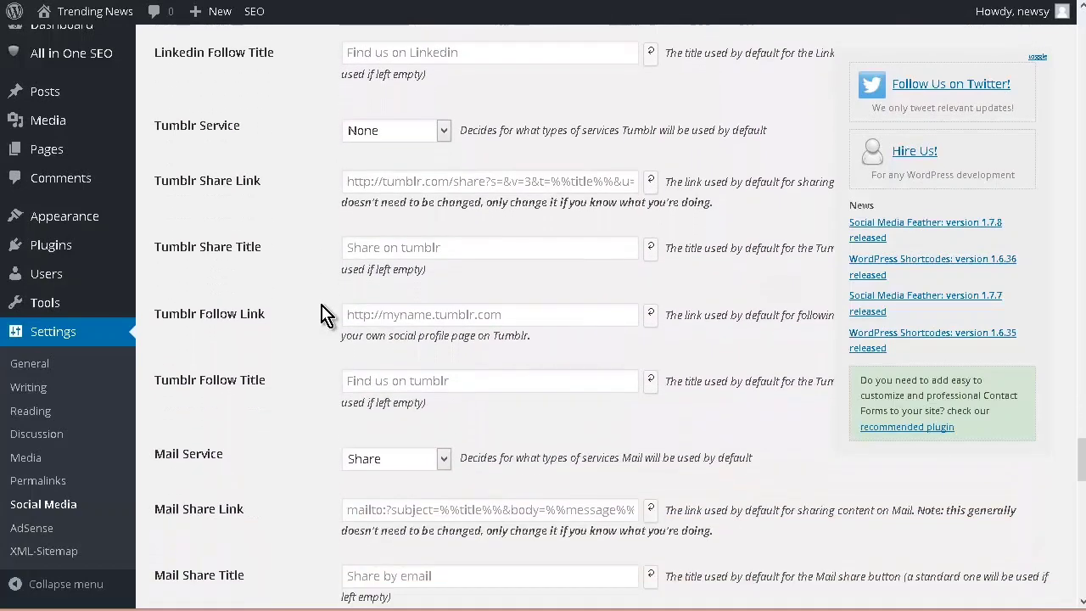
{"action": "scroll", "coordinate": [321, 316], "scroll_direction": "down", "scroll_amount": 2}
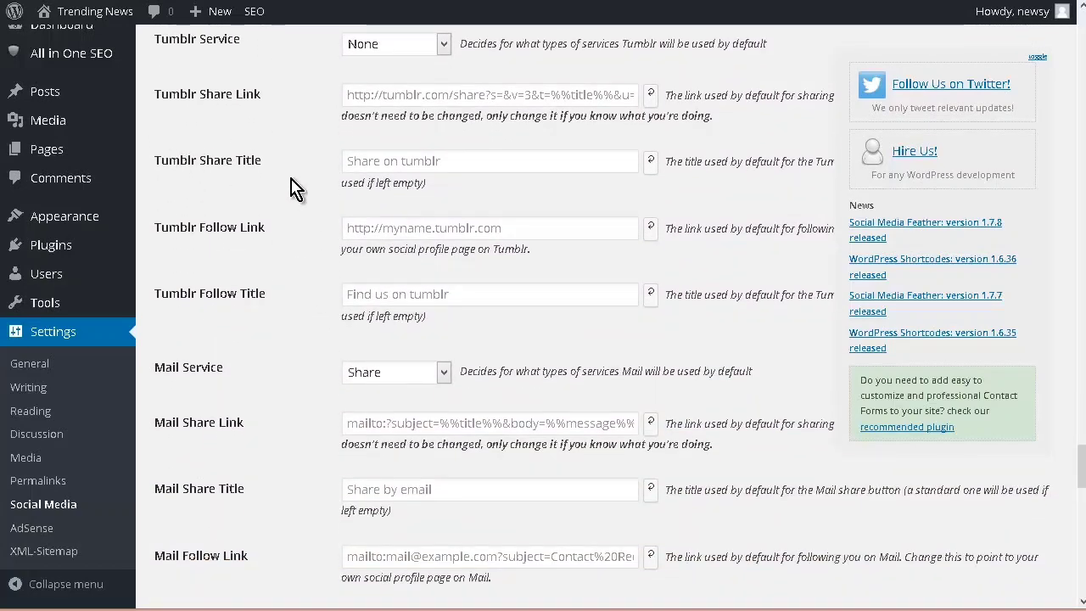
{"action": "scroll", "coordinate": [293, 189], "scroll_direction": "down", "scroll_amount": 3}
{"action": "scroll", "coordinate": [293, 188], "scroll_direction": "down", "scroll_amount": 3}
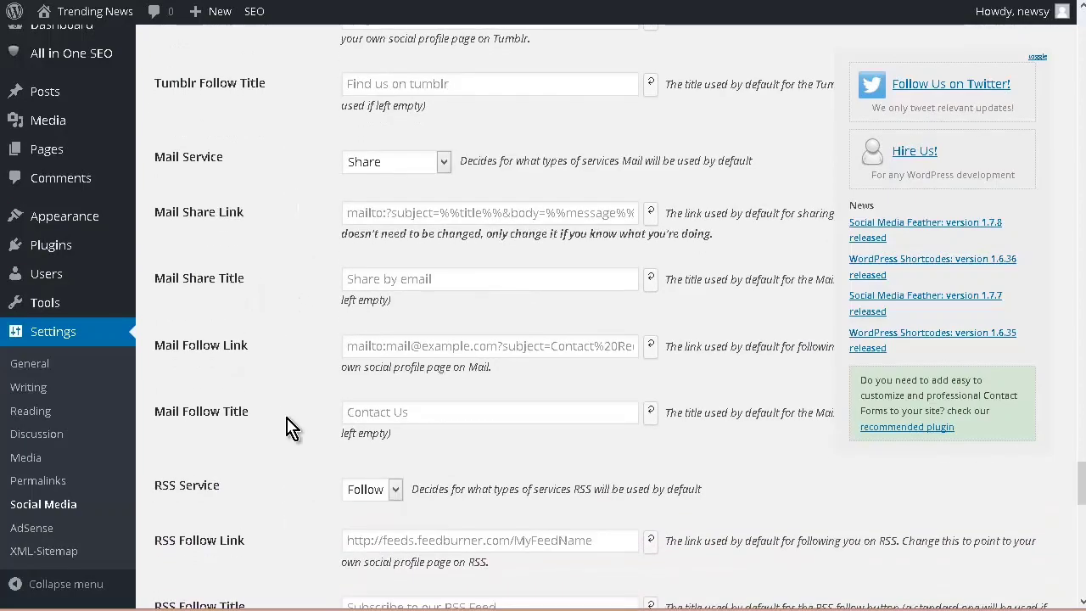
Step: Save the Social Media Feather settings with Share Full URL enabled
{"action": "scroll", "coordinate": [293, 424], "scroll_direction": "up", "scroll_amount": 20}
{"action": "scroll", "coordinate": [310, 399], "scroll_direction": "up", "scroll_amount": 20}
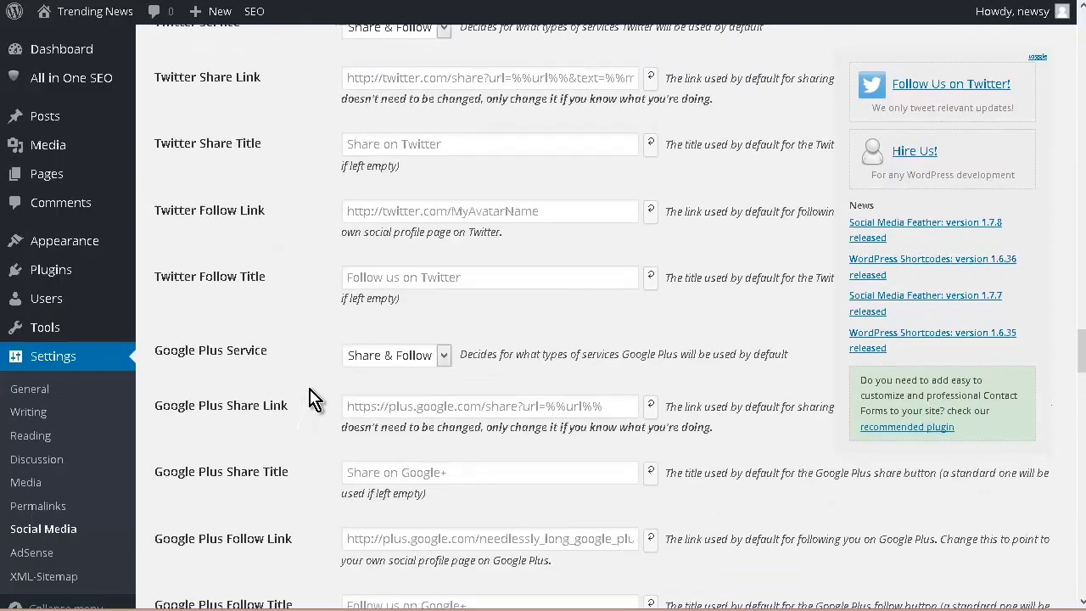
{"action": "scroll", "coordinate": [312, 389], "scroll_direction": "up", "scroll_amount": 13}
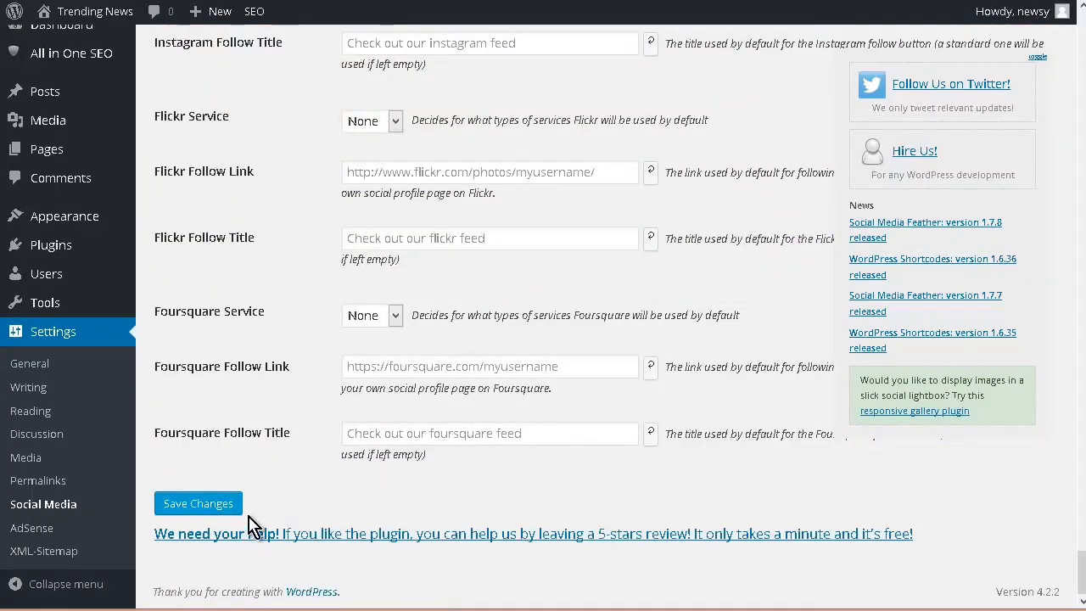
{"action": "left_click", "coordinate": [221, 507]}
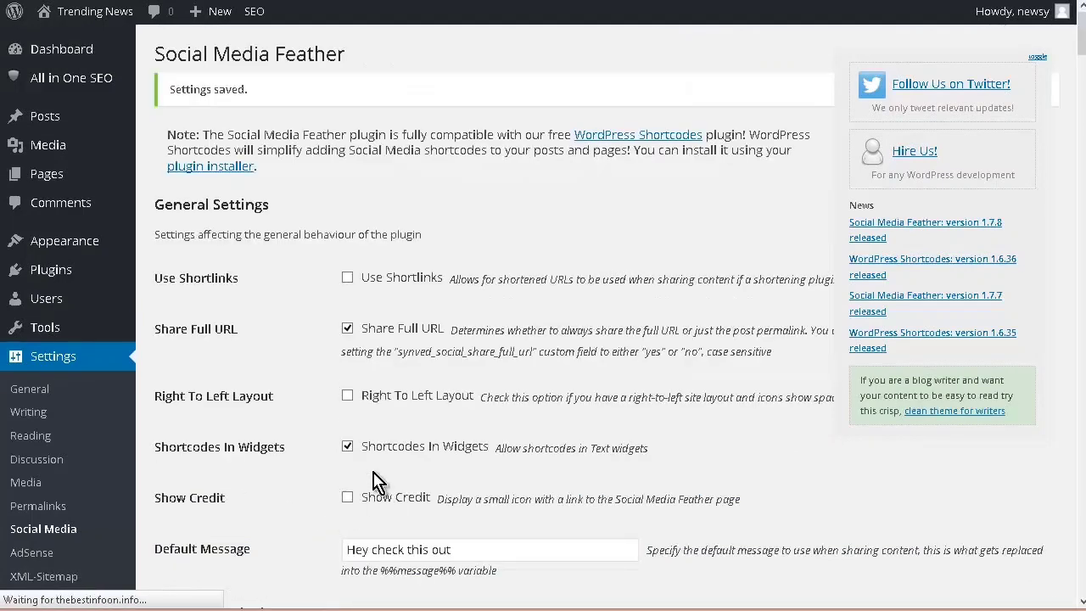
Step: Visit the live Trending News site and examine the share and follow buttons below the first post
{"action": "mouse_move", "coordinate": [85, 21]}
{"action": "left_click", "coordinate": [70, 40]}
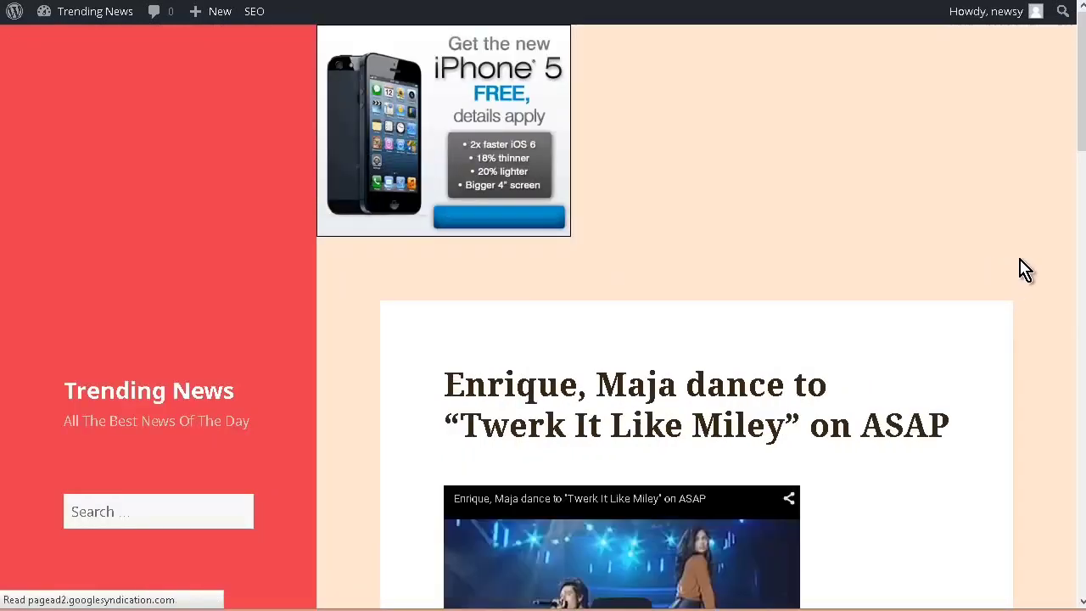
{"action": "scroll", "coordinate": [1025, 270], "scroll_direction": "down", "scroll_amount": 5}
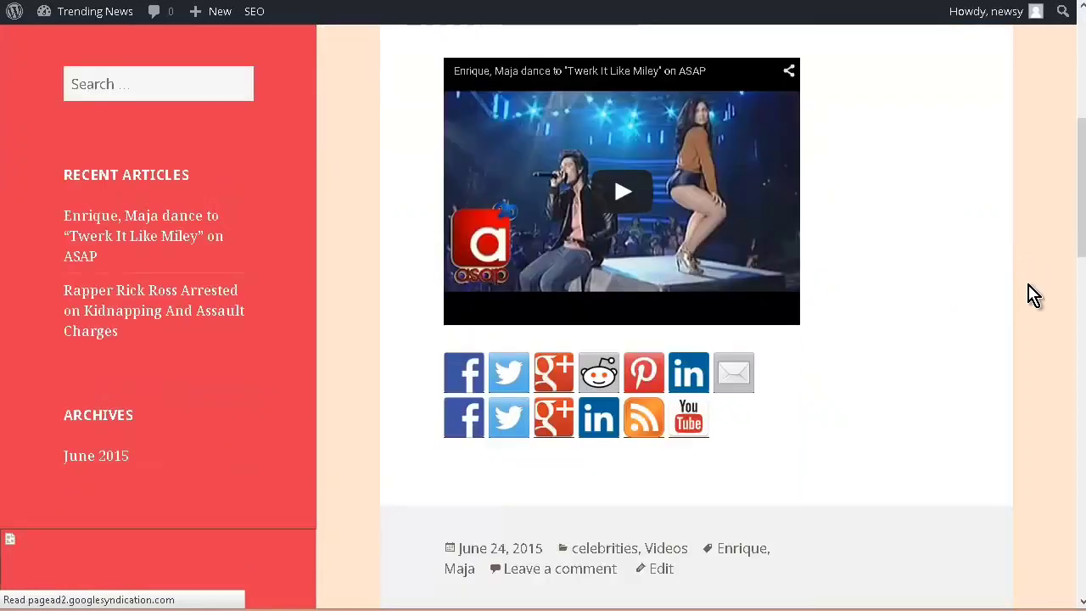
{"action": "scroll", "coordinate": [1034, 294], "scroll_direction": "down", "scroll_amount": 3}
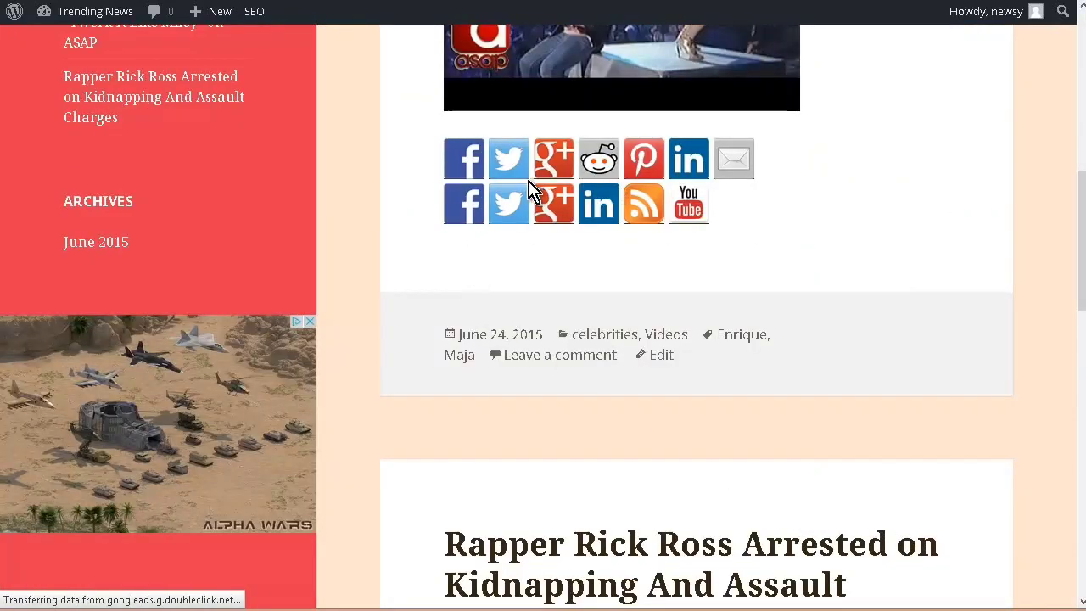
Step: Examine the ad placements, the first video post and its social buttons on the live Trending News home page
{"action": "scroll", "coordinate": [529, 191], "scroll_direction": "up", "scroll_amount": 1}
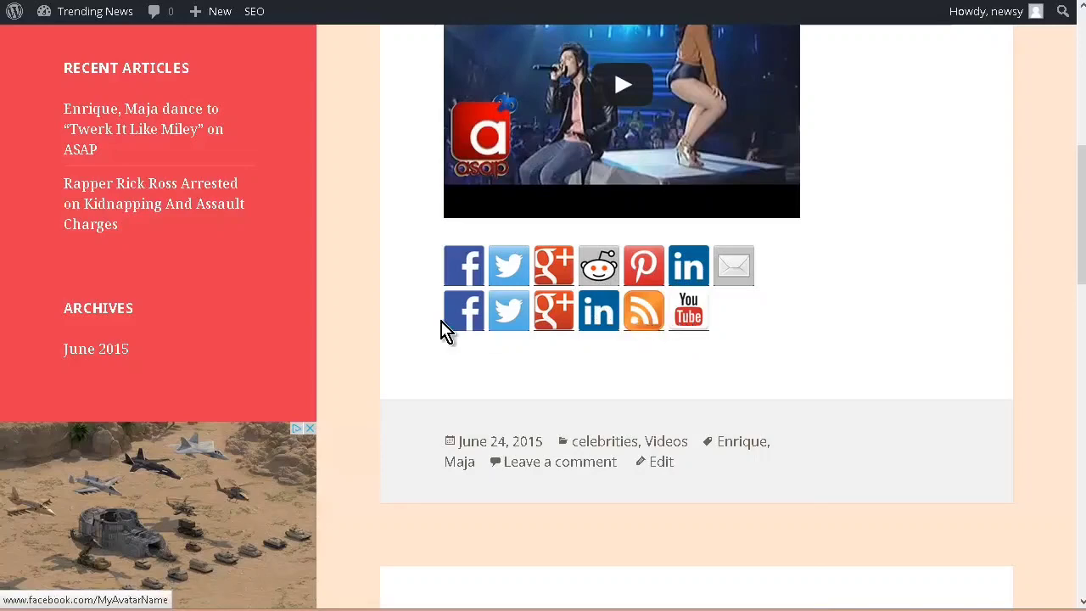
{"action": "scroll", "coordinate": [422, 302], "scroll_direction": "up", "scroll_amount": 6}
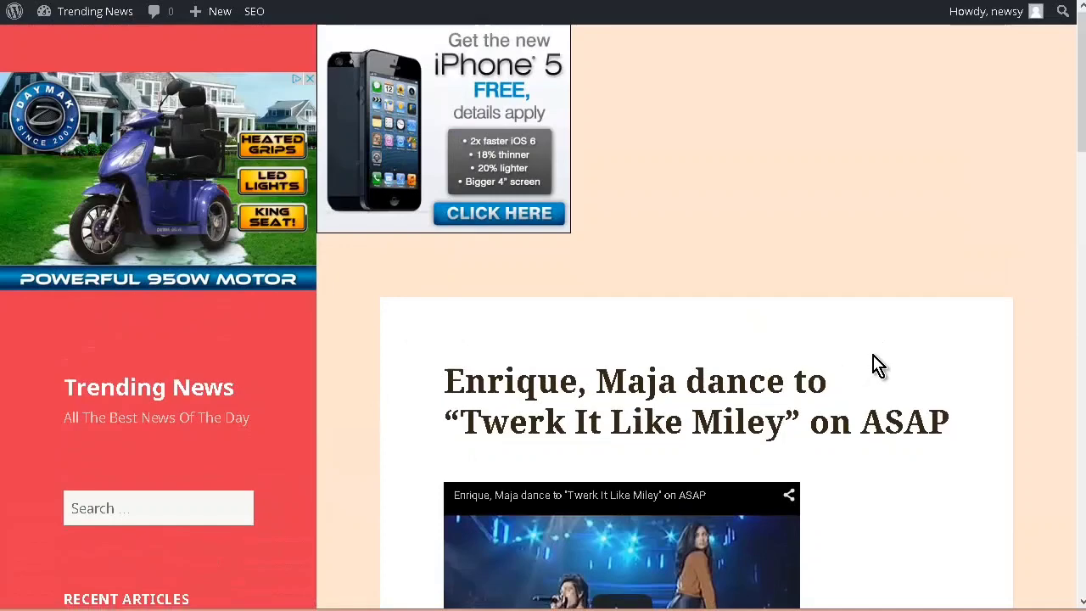
{"action": "scroll", "coordinate": [876, 364], "scroll_direction": "down", "scroll_amount": 5}
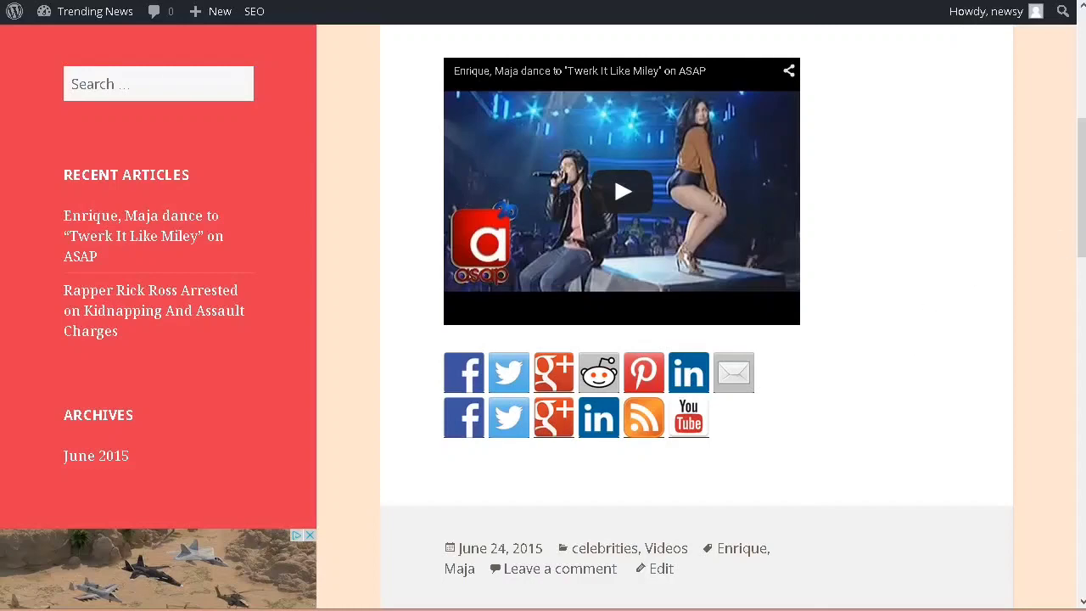
{"action": "scroll", "coordinate": [1043, 490], "scroll_direction": "up", "scroll_amount": 5}
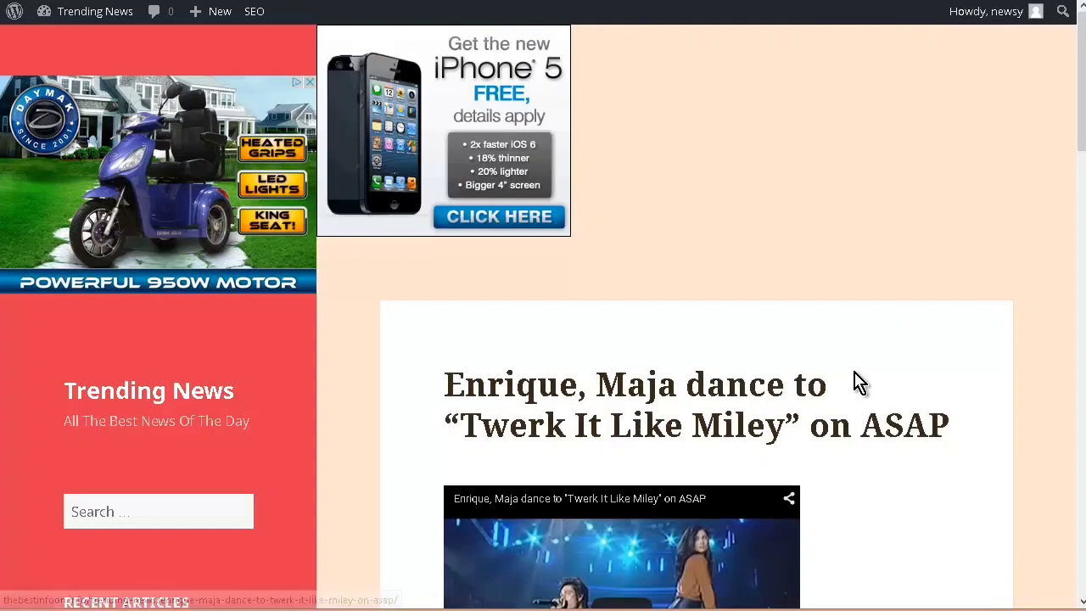
{"action": "scroll", "coordinate": [870, 382], "scroll_direction": "down", "scroll_amount": 3}
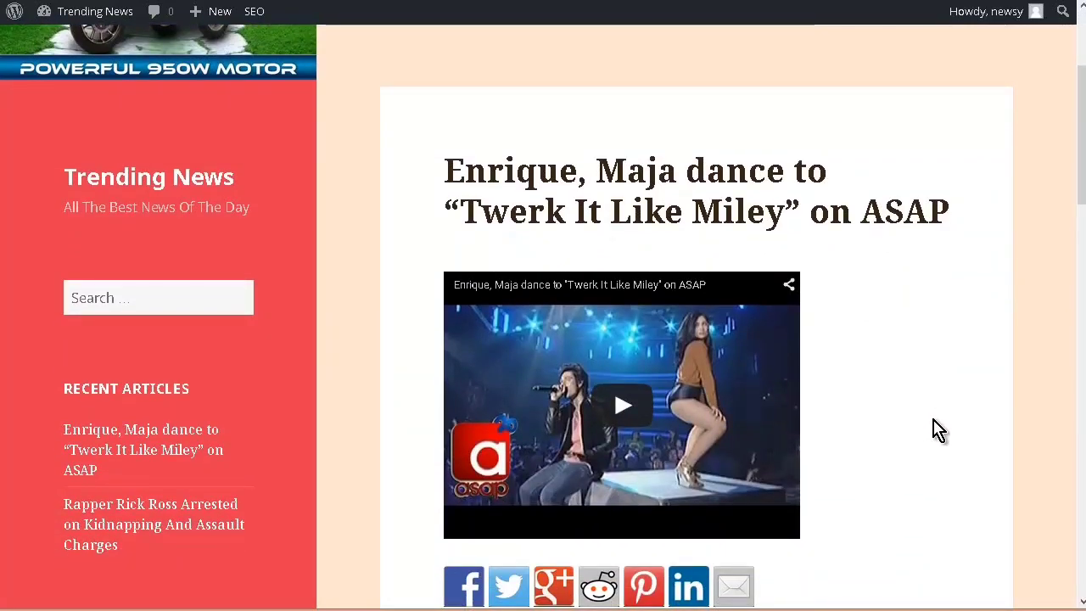
{"action": "scroll", "coordinate": [940, 416], "scroll_direction": "down", "scroll_amount": 1}
{"action": "scroll", "coordinate": [946, 431], "scroll_direction": "down", "scroll_amount": 1}
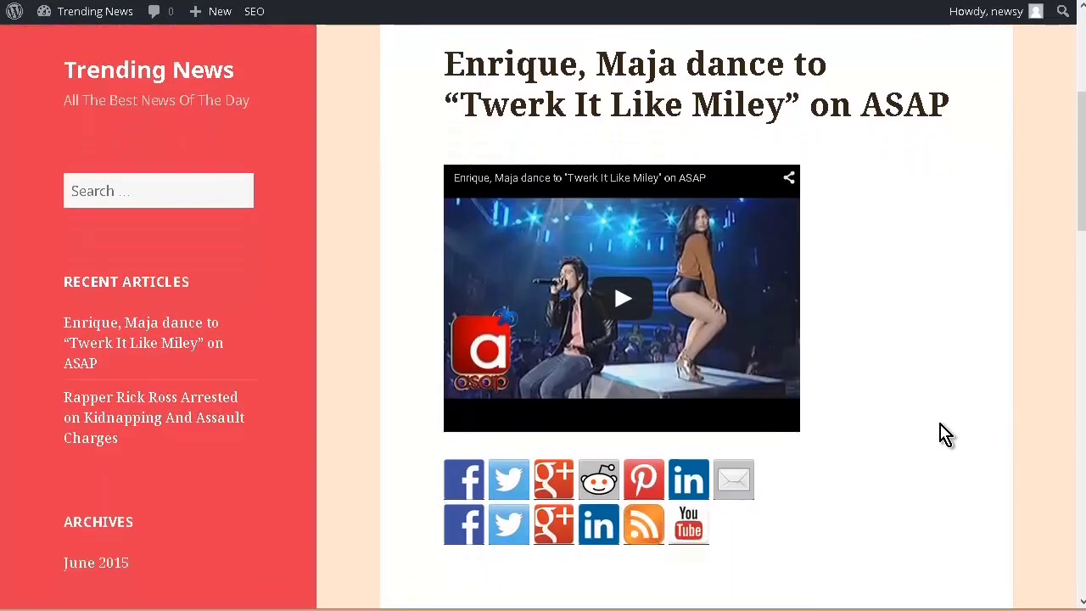
{"action": "scroll", "coordinate": [946, 432], "scroll_direction": "up", "scroll_amount": 3}
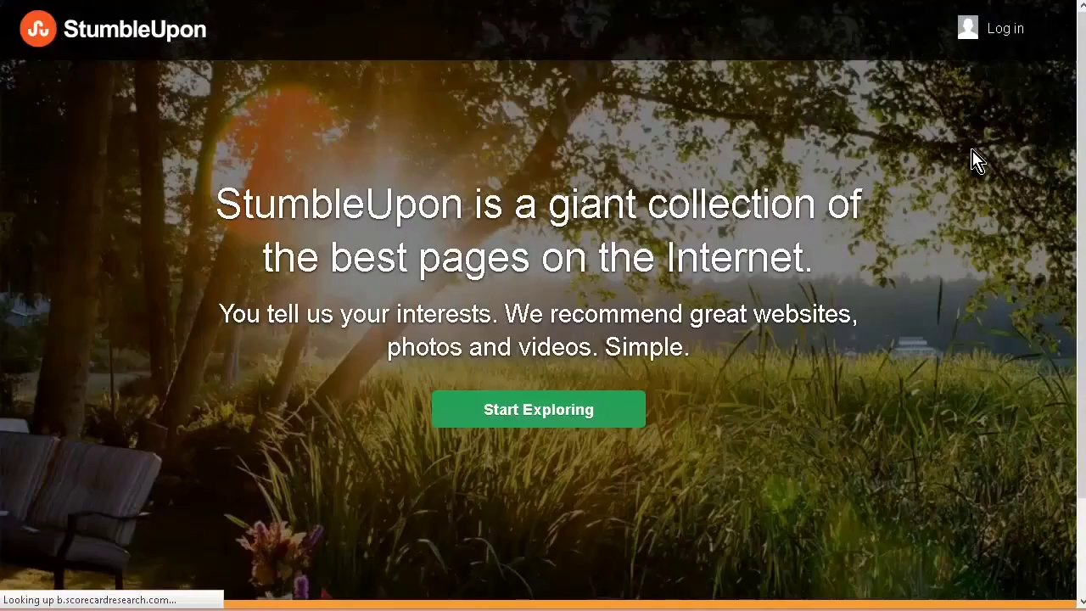
Step: Open StumbleUpon's sign-up page and examine the fields required to register an account
{"action": "left_click", "coordinate": [521, 421]}
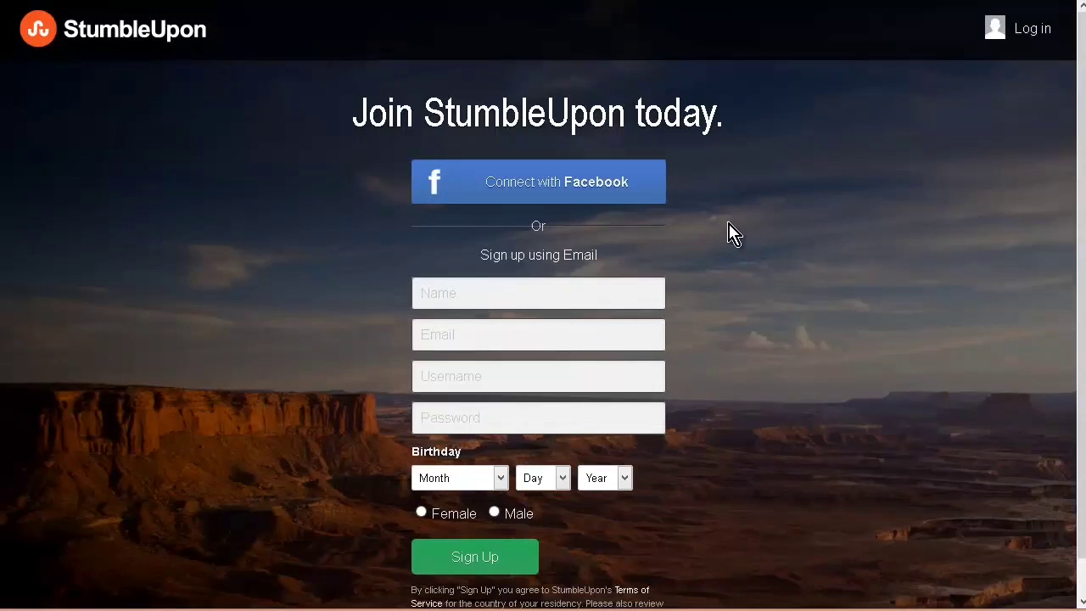
{"action": "scroll", "coordinate": [732, 238], "scroll_direction": "down", "scroll_amount": 1}
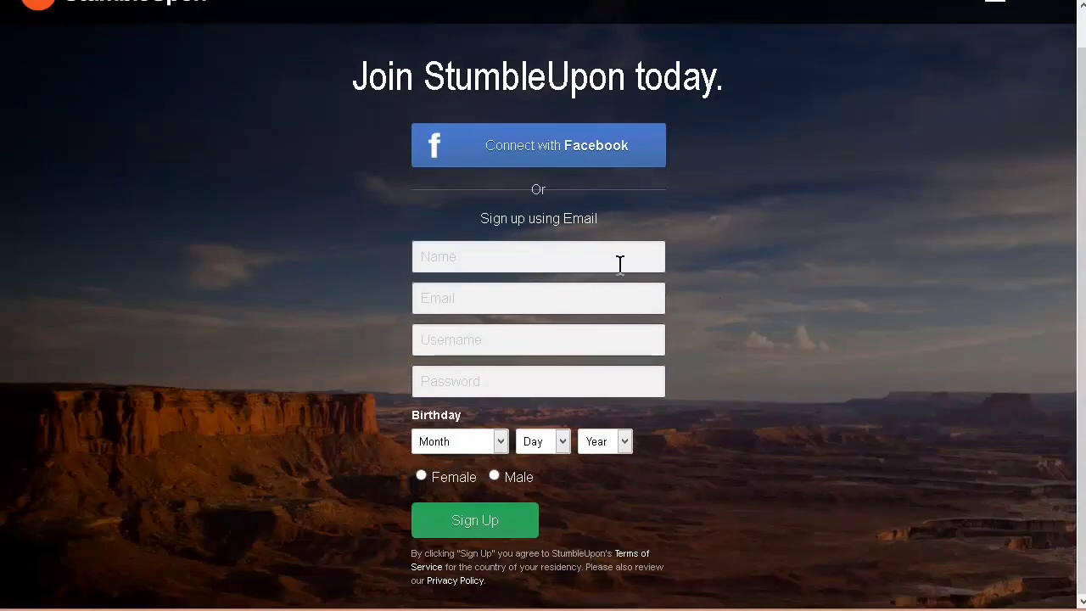
{"action": "scroll", "coordinate": [654, 272], "scroll_direction": "up", "scroll_amount": 1}
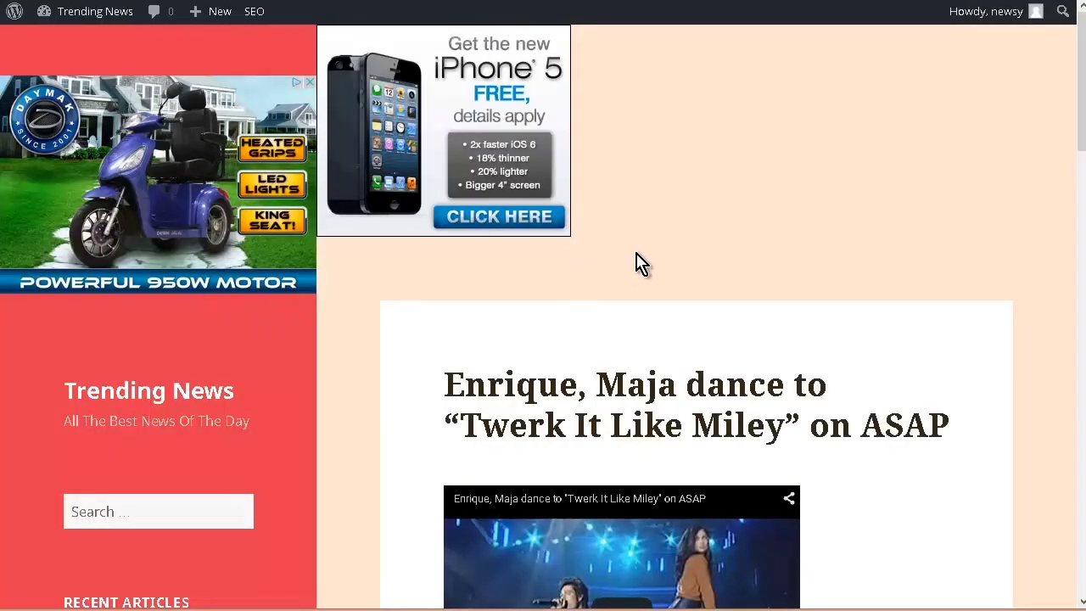
Step: Open the "Enrique, Maja dance to 'Twerk It Like Miley' on ASAP" post on the Trending News site and copy its page address
{"action": "scroll", "coordinate": [643, 262], "scroll_direction": "down", "scroll_amount": 5}
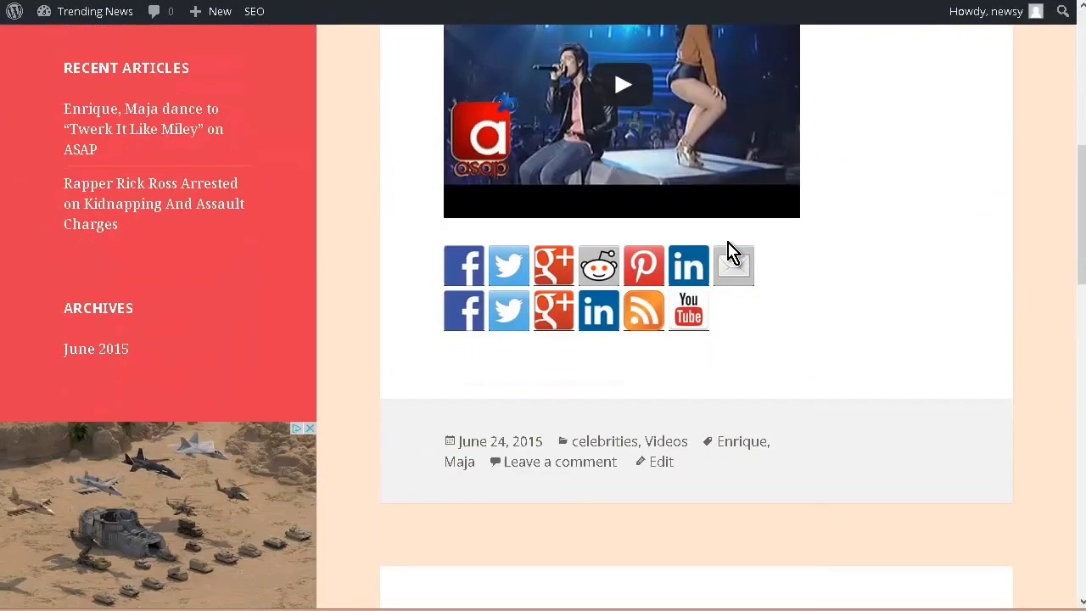
{"action": "scroll", "coordinate": [731, 253], "scroll_direction": "down", "scroll_amount": 4}
{"action": "scroll", "coordinate": [731, 252], "scroll_direction": "up", "scroll_amount": 7}
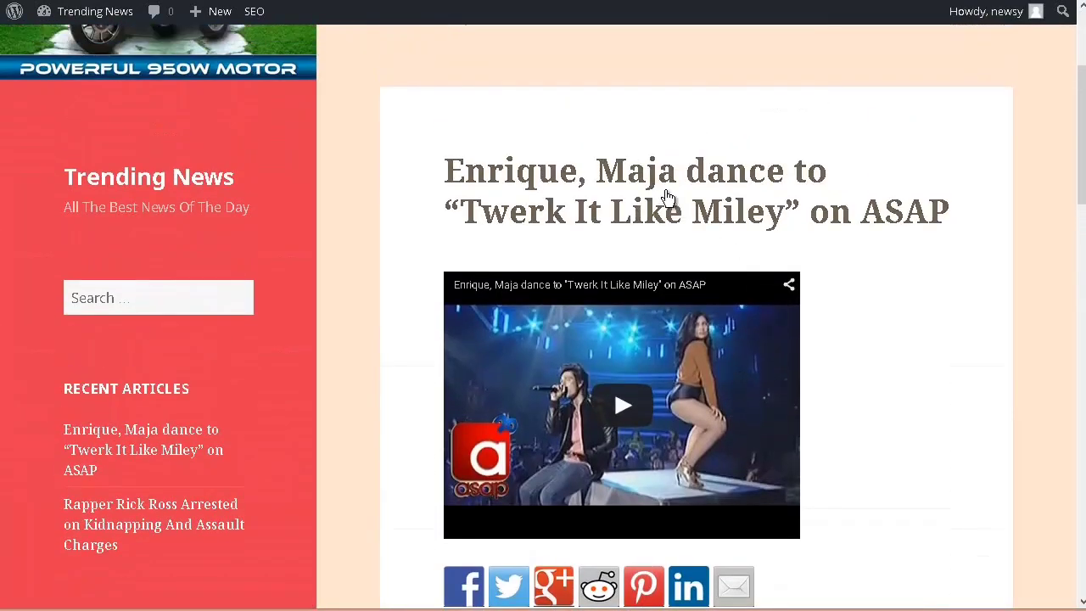
{"action": "left_click", "coordinate": [650, 174]}
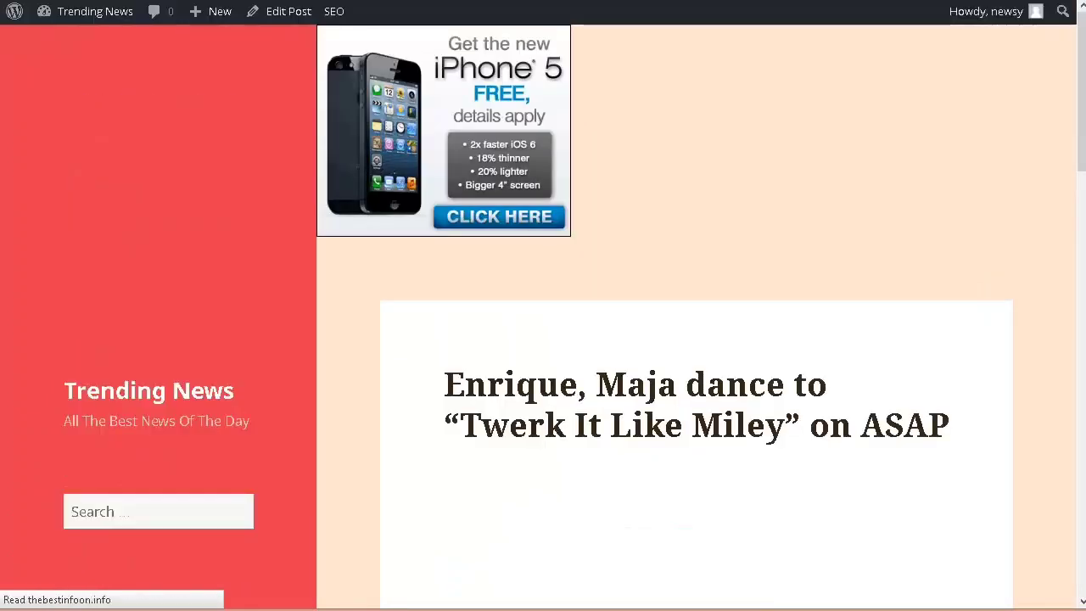
{"action": "right_click", "coordinate": [254, 0]}
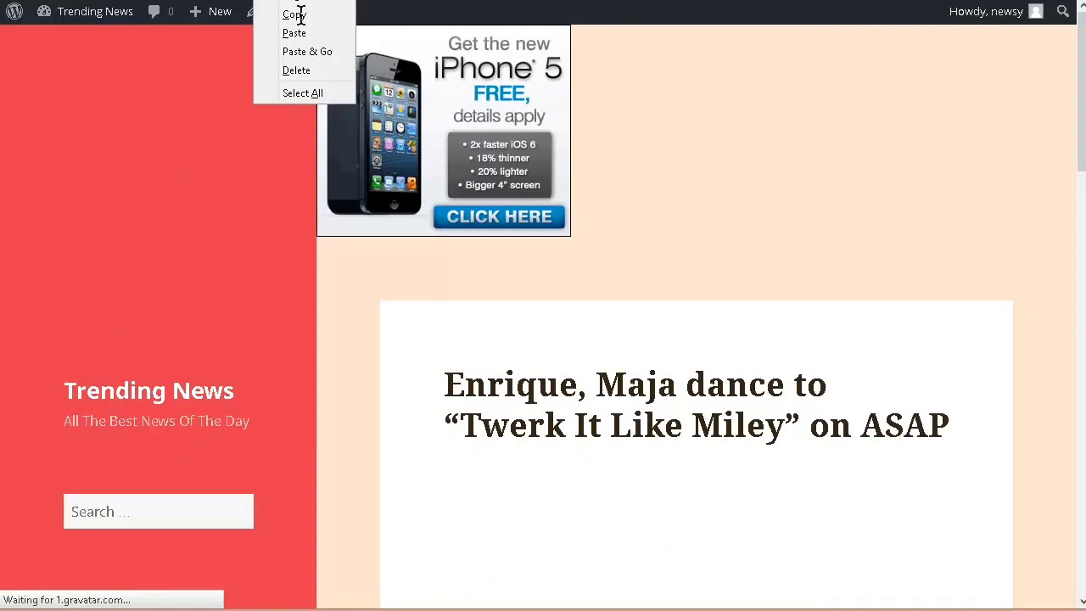
{"action": "left_click", "coordinate": [299, 20]}
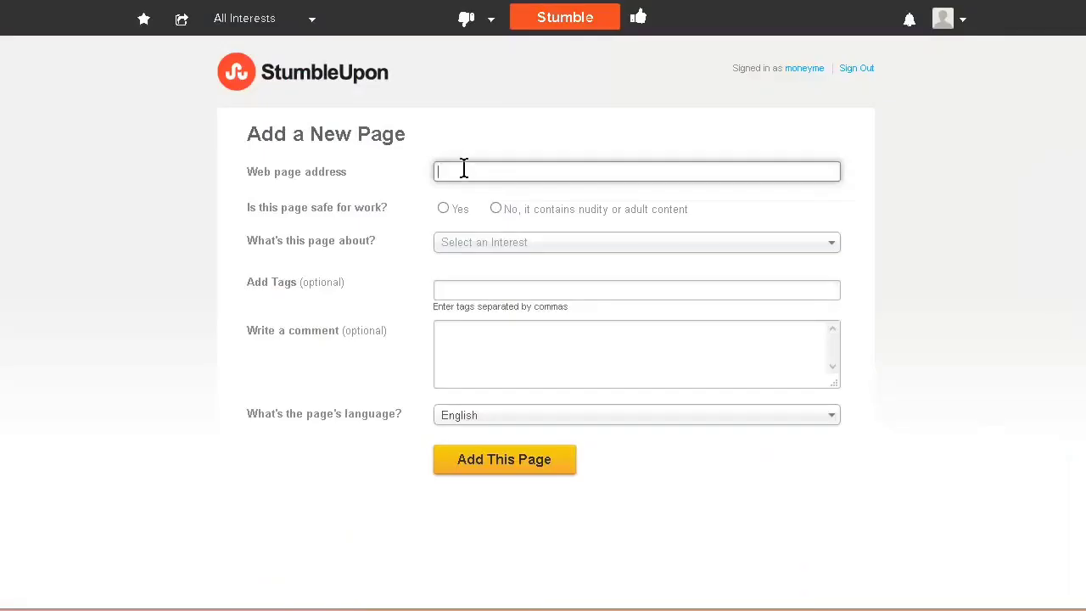
Step: Paste the post's address into StumbleUpon's Add a New Page form and mark the page as safe for work
{"action": "right_click", "coordinate": [464, 173]}
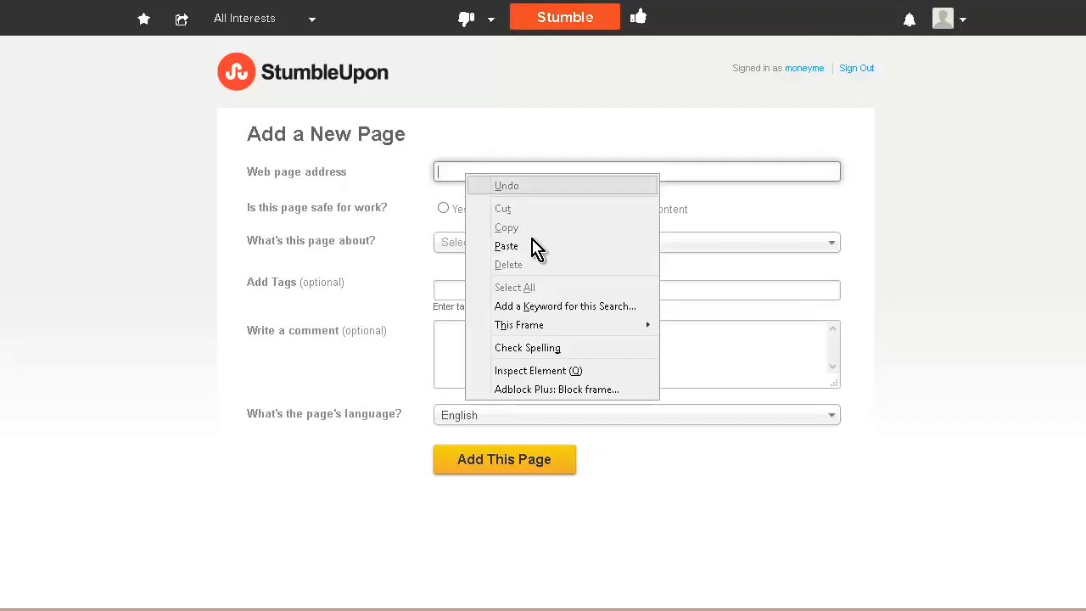
{"action": "left_click", "coordinate": [507, 246]}
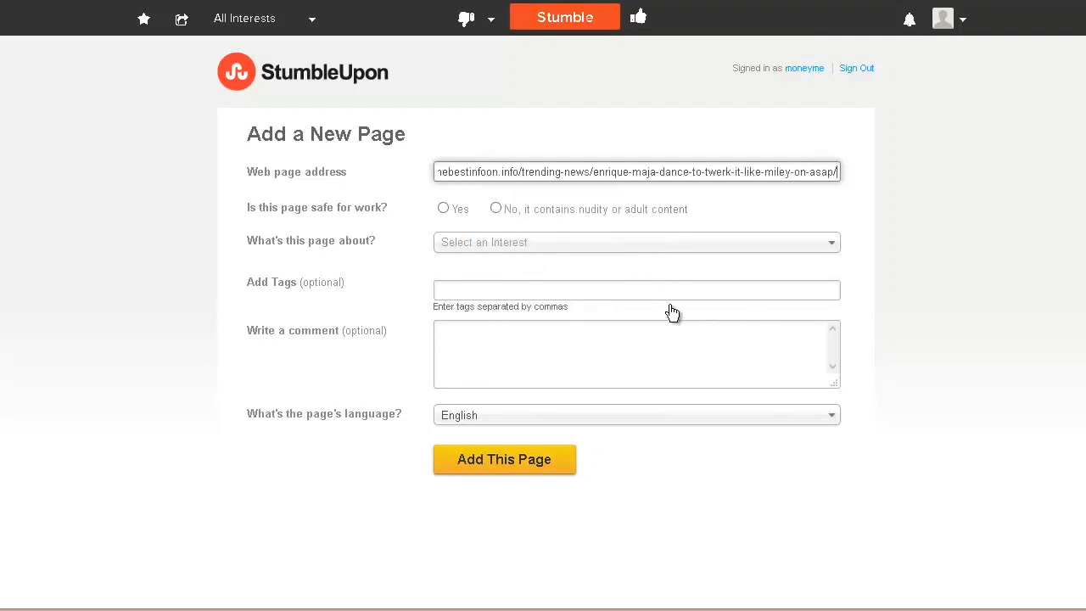
{"action": "left_click", "coordinate": [443, 212]}
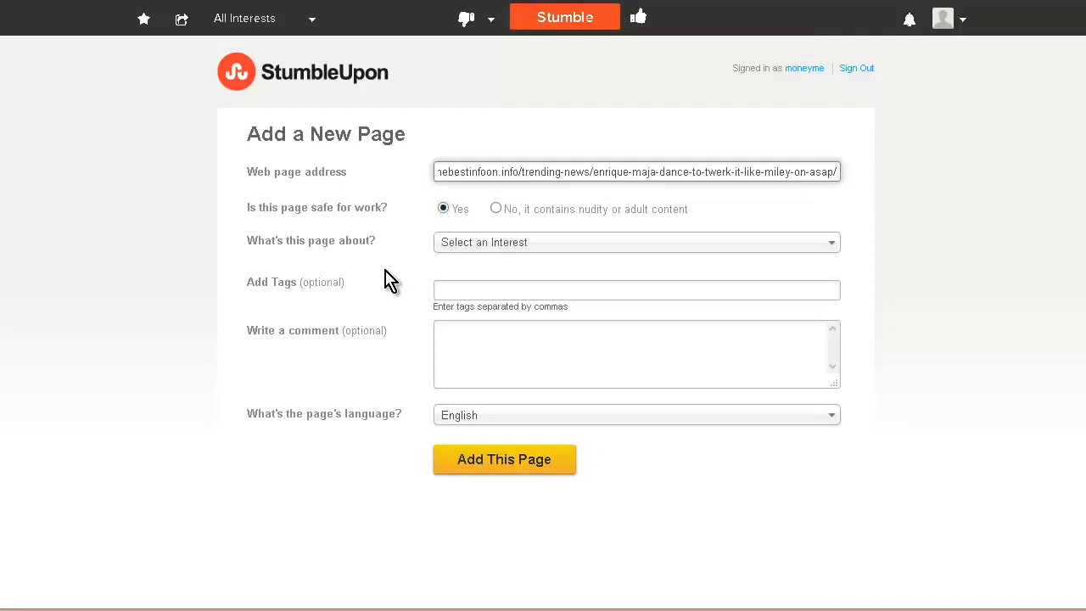
Step: Set the StumbleUpon page's interest category to Celebrities
{"action": "left_click", "coordinate": [547, 246]}
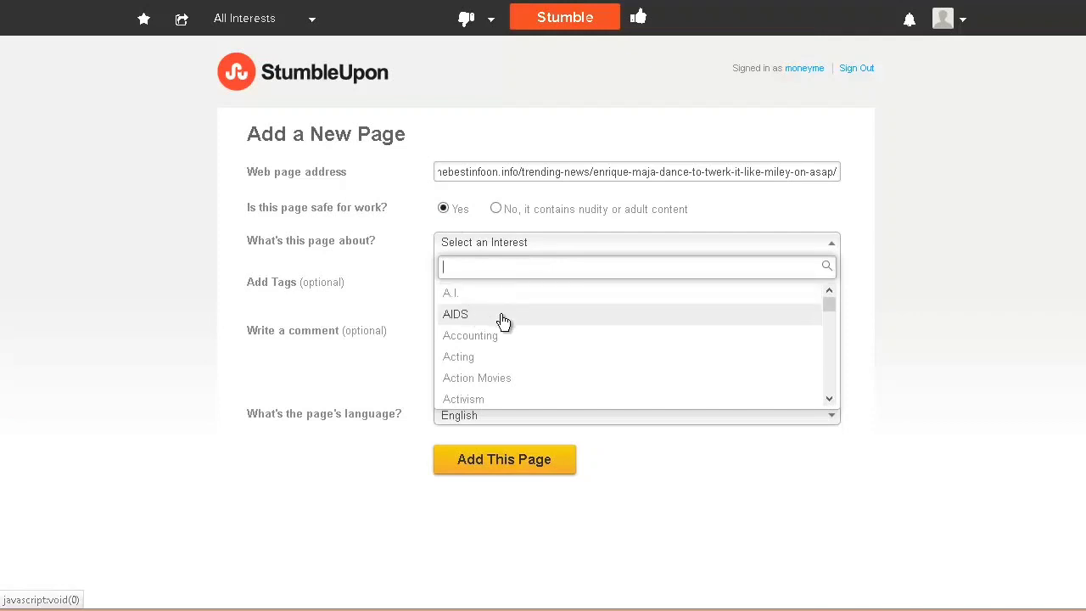
{"action": "scroll", "coordinate": [544, 331], "scroll_direction": "down", "scroll_amount": 15}
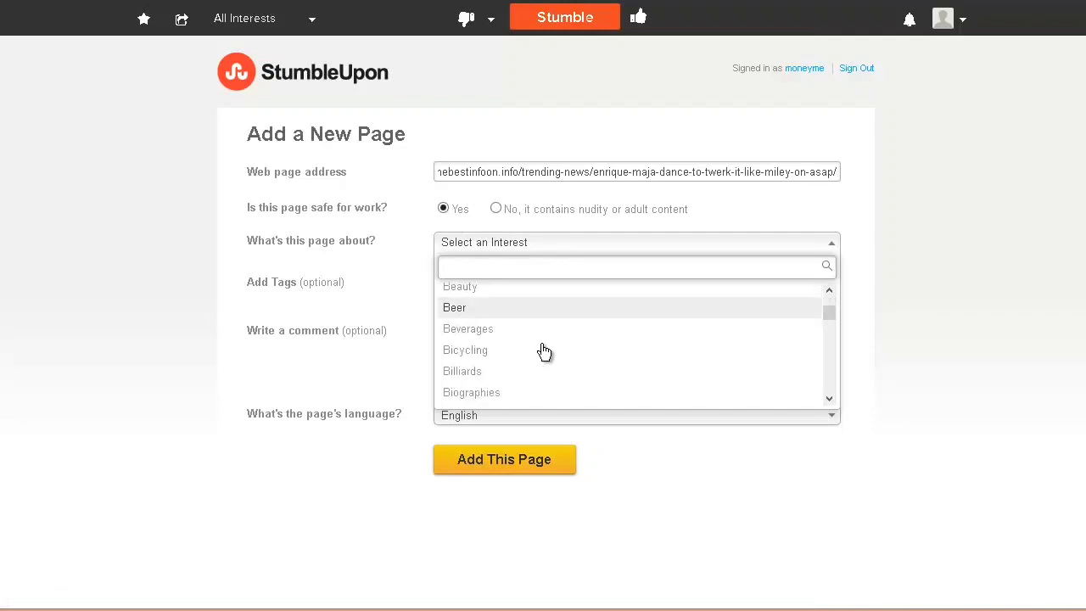
{"action": "scroll", "coordinate": [546, 351], "scroll_direction": "down", "scroll_amount": 5}
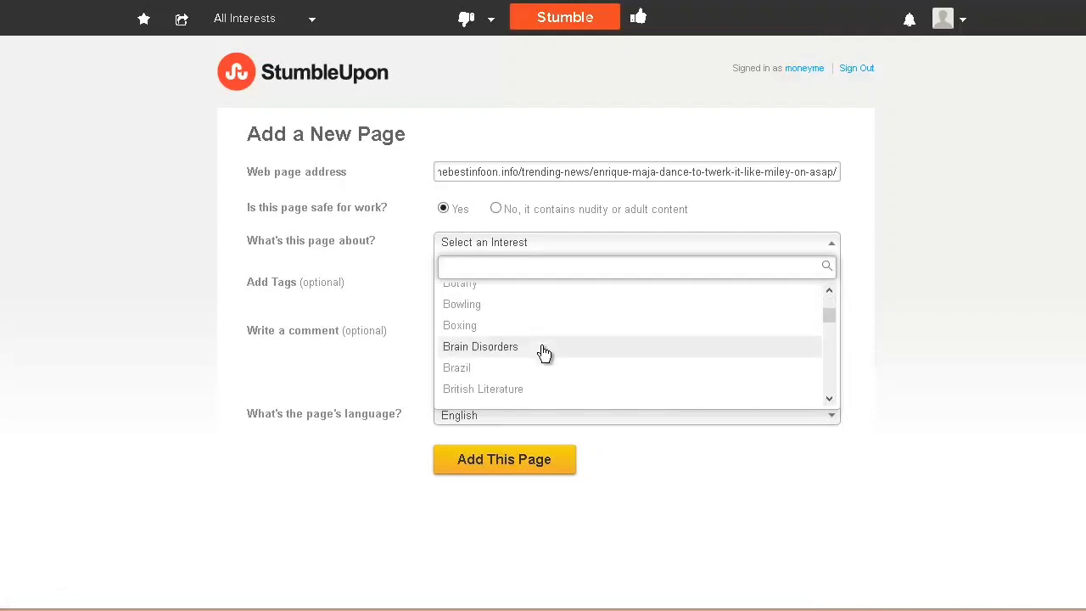
{"action": "scroll", "coordinate": [544, 352], "scroll_direction": "down", "scroll_amount": 4}
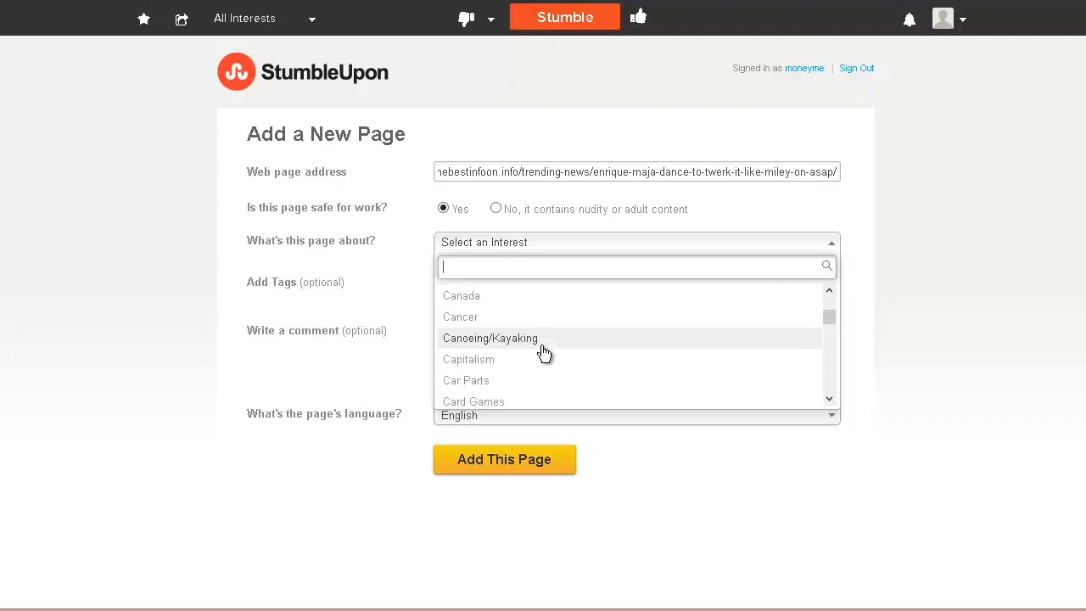
{"action": "scroll", "coordinate": [546, 352], "scroll_direction": "down", "scroll_amount": 1}
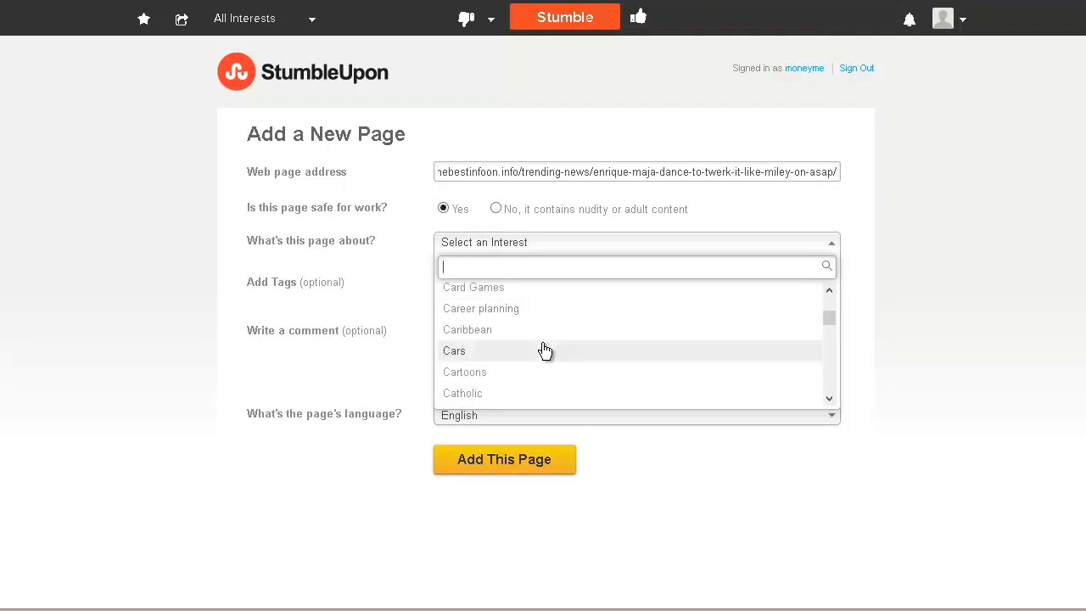
{"action": "scroll", "coordinate": [546, 351], "scroll_direction": "down", "scroll_amount": 1}
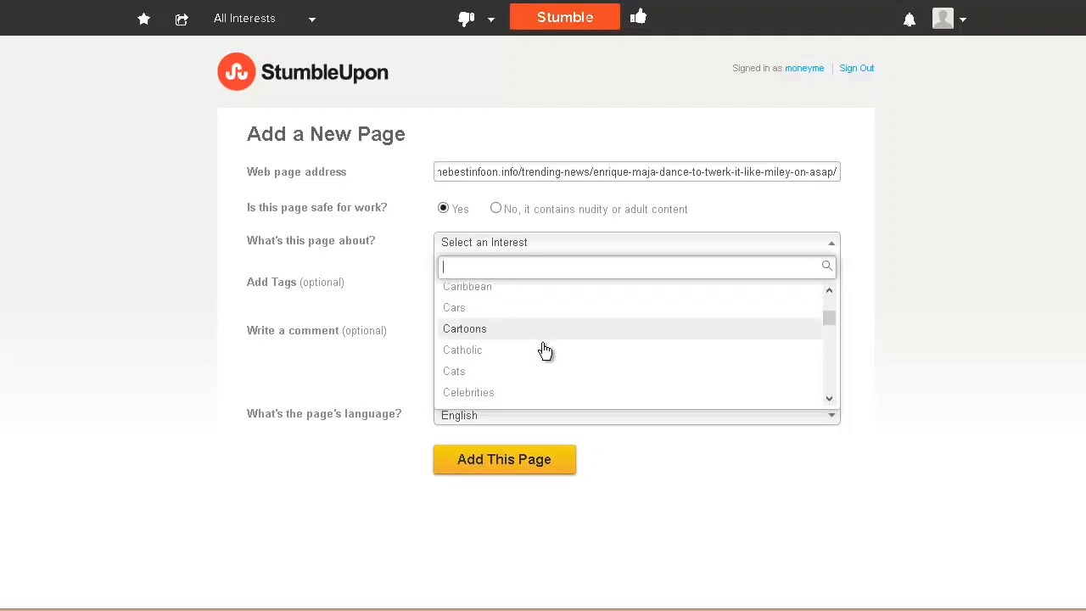
{"action": "scroll", "coordinate": [545, 351], "scroll_direction": "down", "scroll_amount": 1}
{"action": "scroll", "coordinate": [544, 351], "scroll_direction": "down", "scroll_amount": 1}
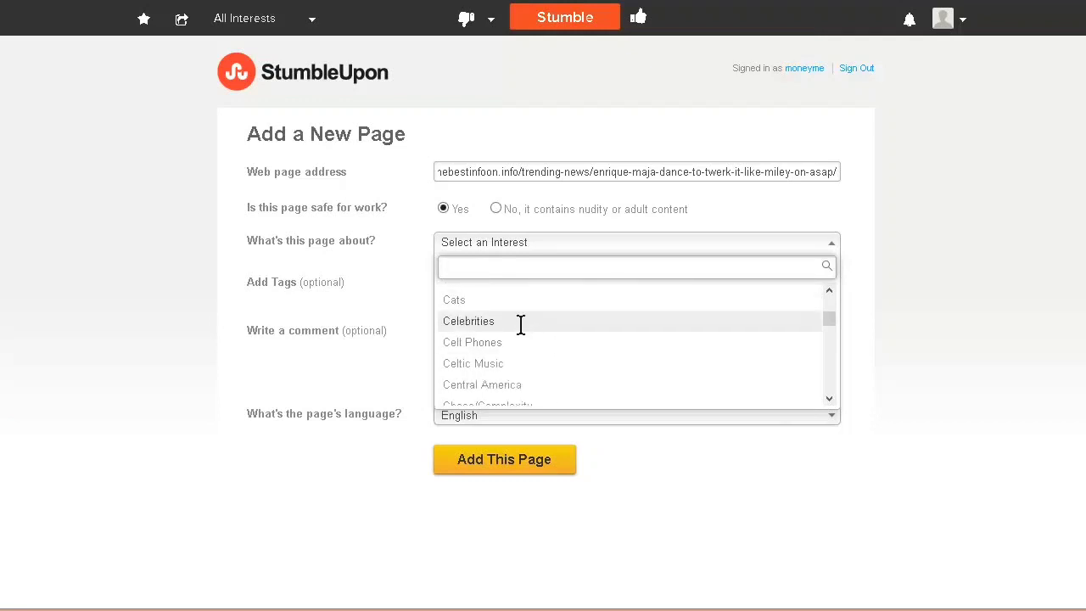
{"action": "left_click", "coordinate": [521, 321]}
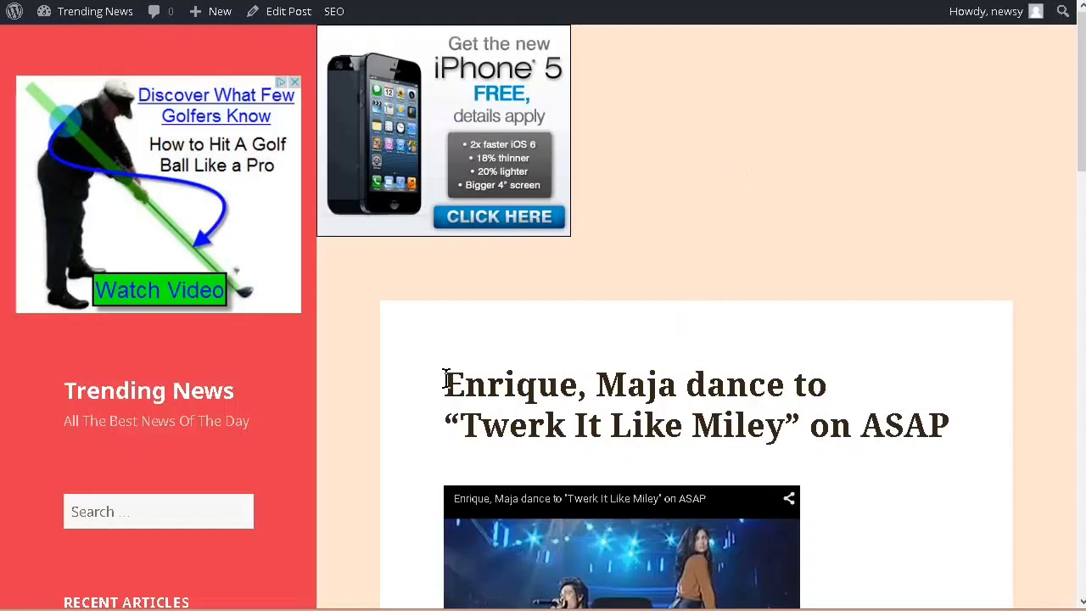
Step: Copy "Enrique, Maja dance" from the post title into the StumbleUpon form's tags
{"action": "left_click_drag", "start_coordinate": [447, 379], "coordinate": [776, 389]}
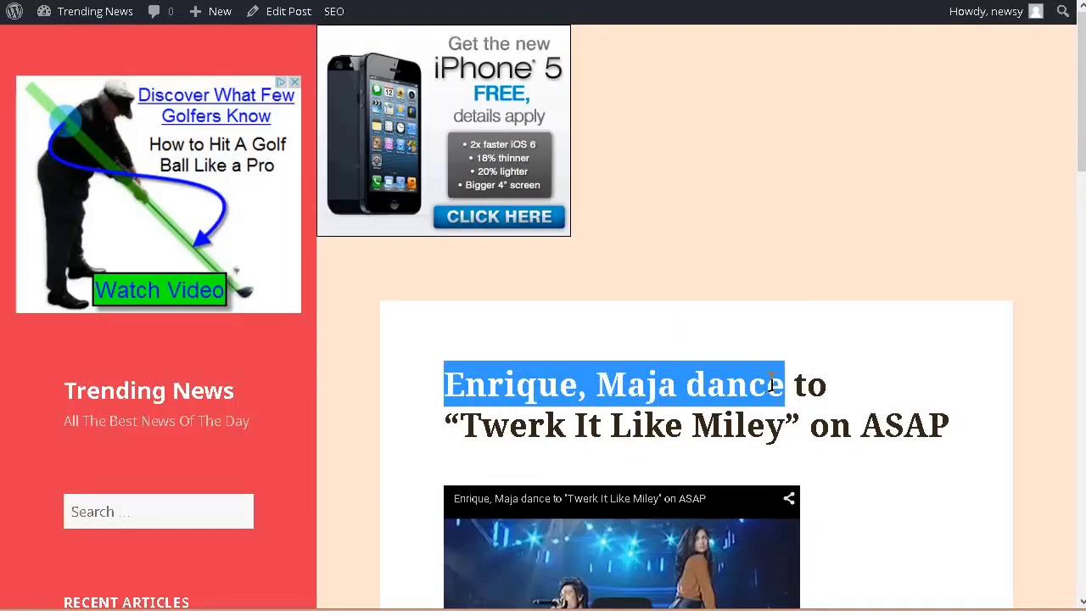
{"action": "right_click", "coordinate": [773, 384]}
{"action": "left_click", "coordinate": [785, 387]}
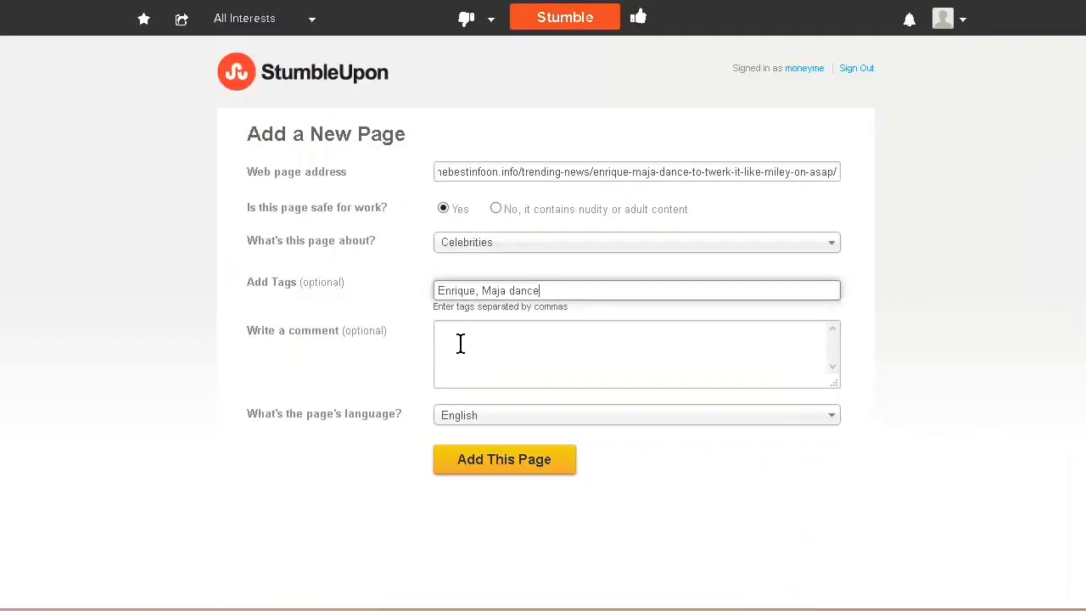
Step: Copy the full post title, "Enrique, Maja dance to 'Twerk It Like Miley' on ASAP", into the StumbleUpon comment and submit the page
{"action": "left_click", "coordinate": [460, 342]}
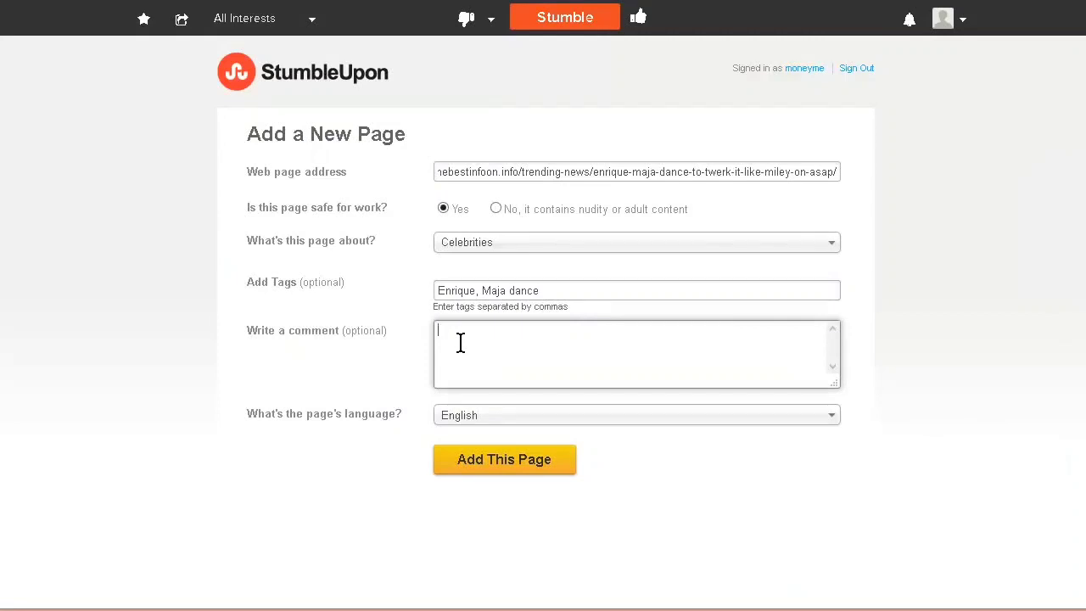
{"action": "key", "text": "alt+Tab"}
{"action": "right_click", "coordinate": [465, 343]}
{"action": "left_click", "coordinate": [536, 422]}
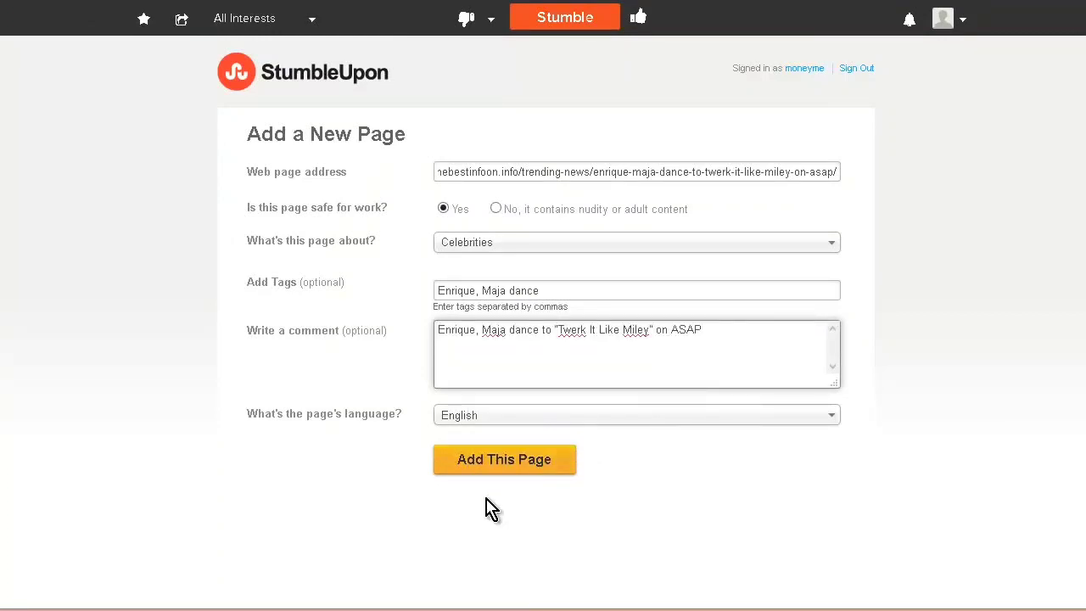
{"action": "left_click", "coordinate": [503, 469]}
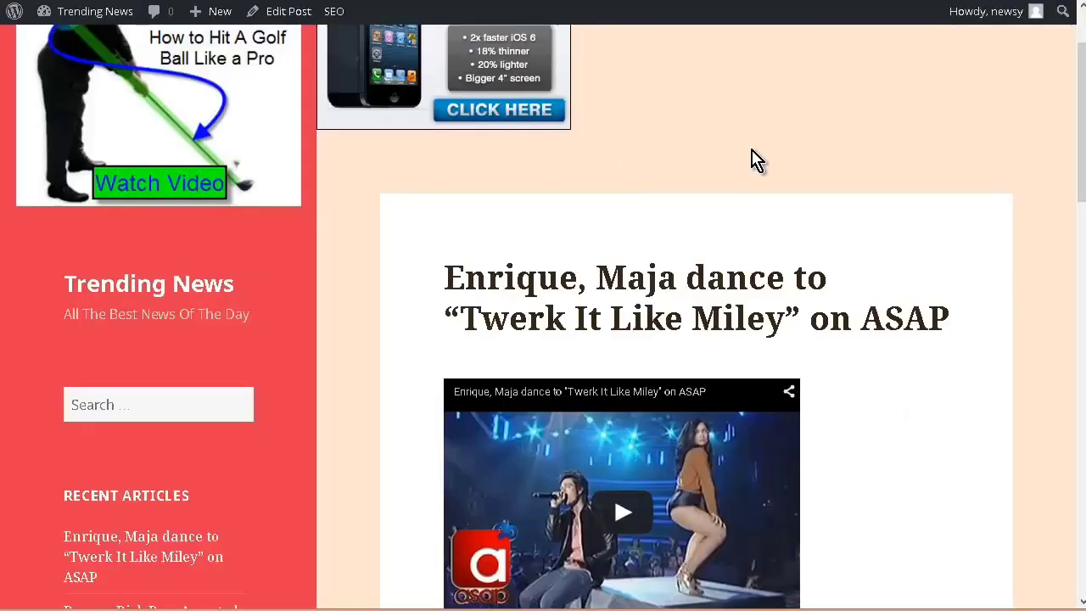
{"action": "scroll", "coordinate": [976, 221], "scroll_direction": "up", "scroll_amount": 1}
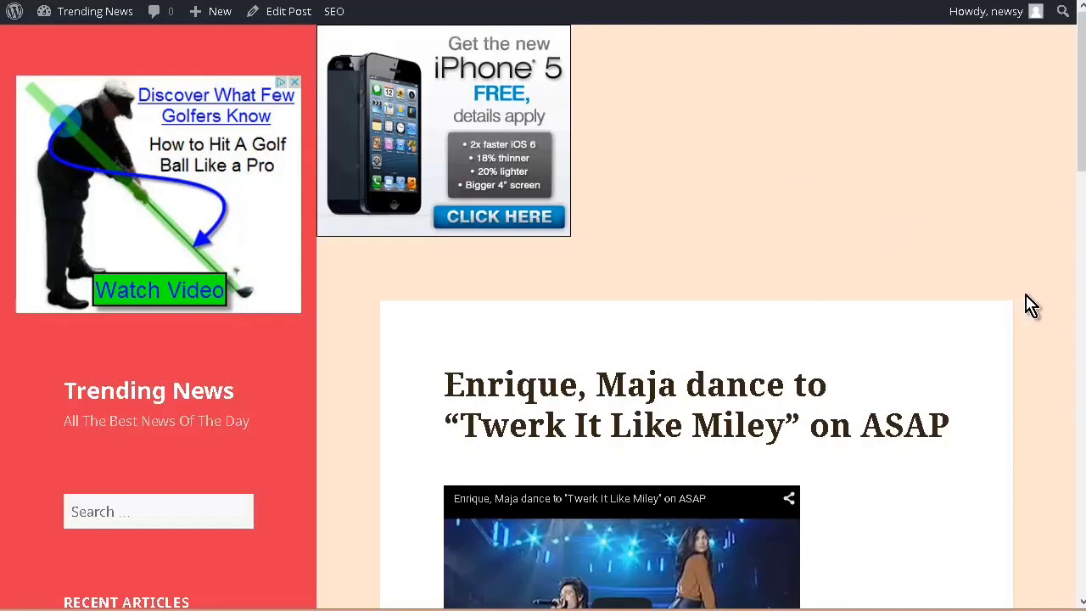
{"action": "scroll", "coordinate": [1035, 305], "scroll_direction": "down", "scroll_amount": 3}
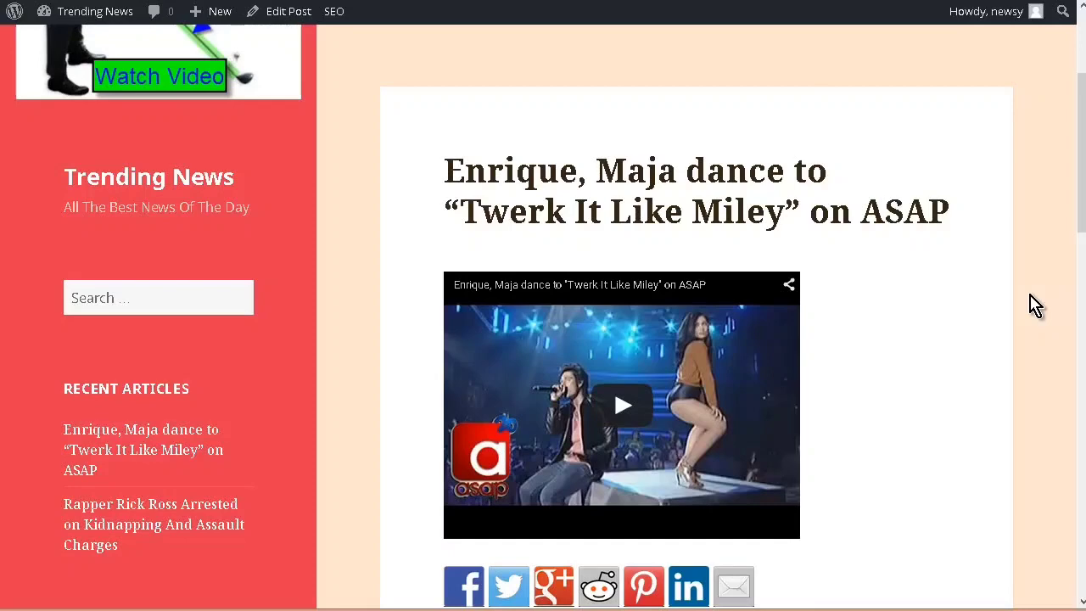
{"action": "scroll", "coordinate": [1036, 305], "scroll_direction": "down", "scroll_amount": 3}
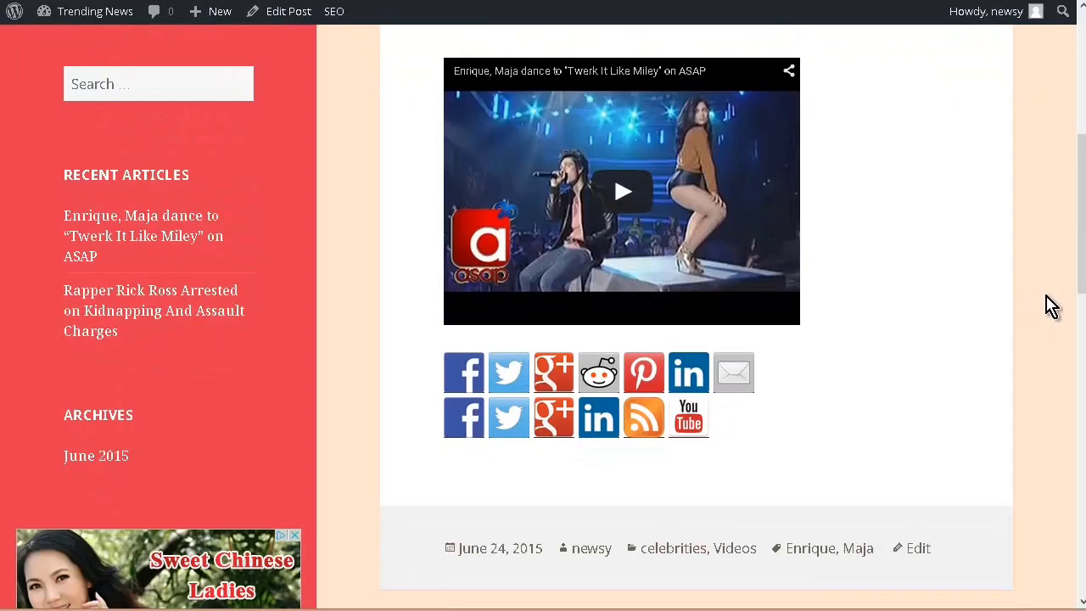
{"action": "scroll", "coordinate": [1061, 314], "scroll_direction": "up", "scroll_amount": 1}
{"action": "scroll", "coordinate": [1061, 313], "scroll_direction": "up", "scroll_amount": 5}
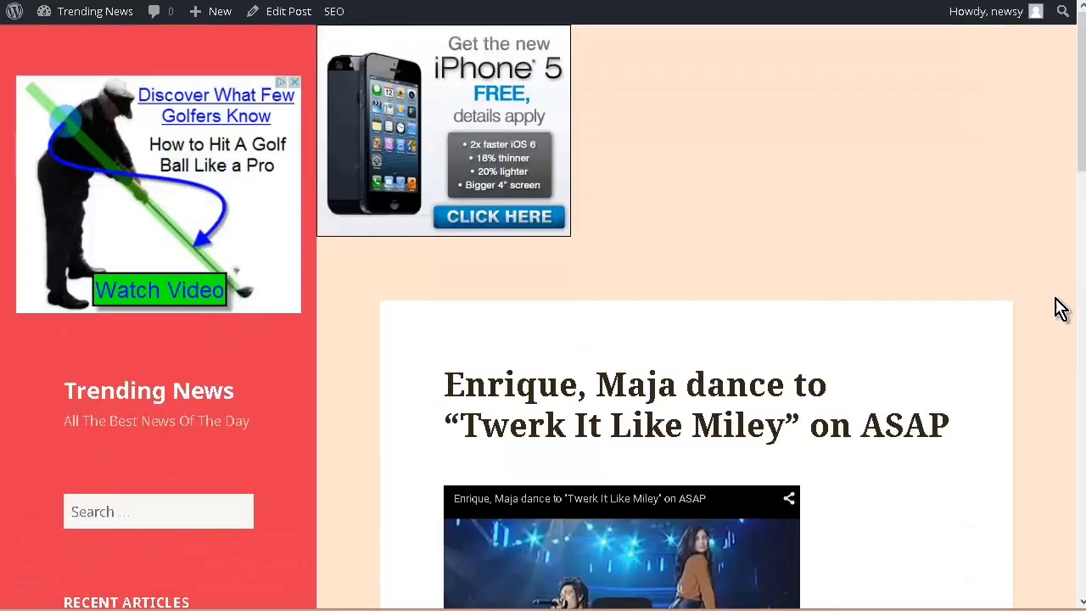